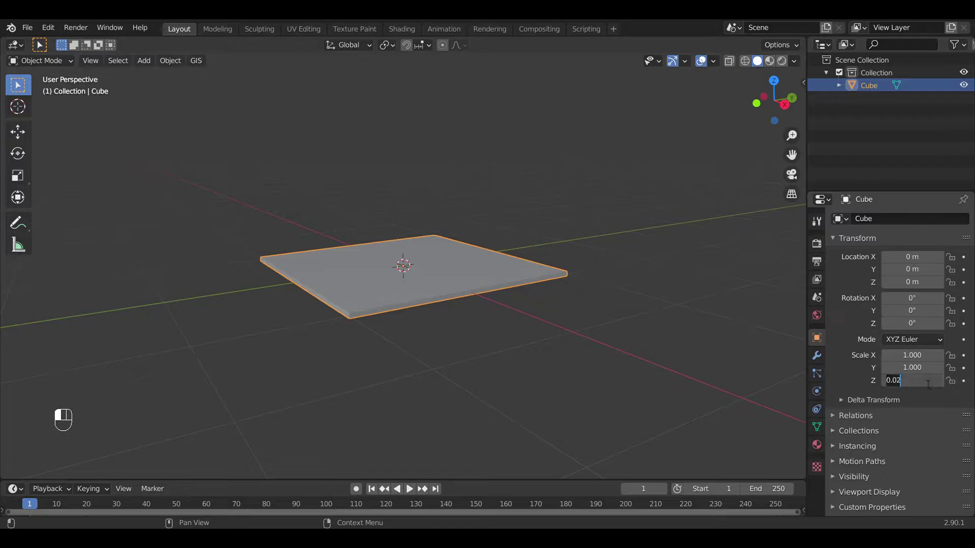
Set the cube's scale to 0.05 on Z and 2 on Y to form a flat slab.
key(BackSpace)
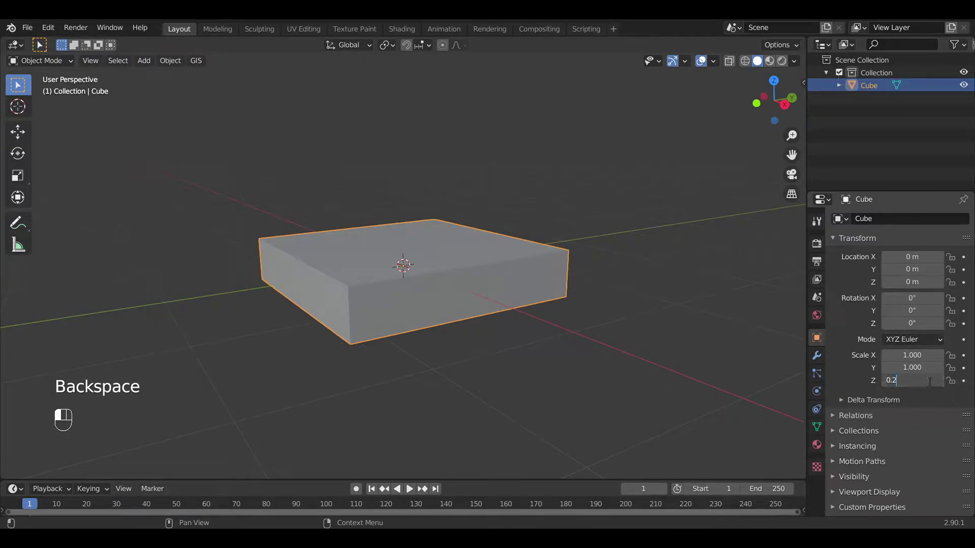
text(05)
key(Return)
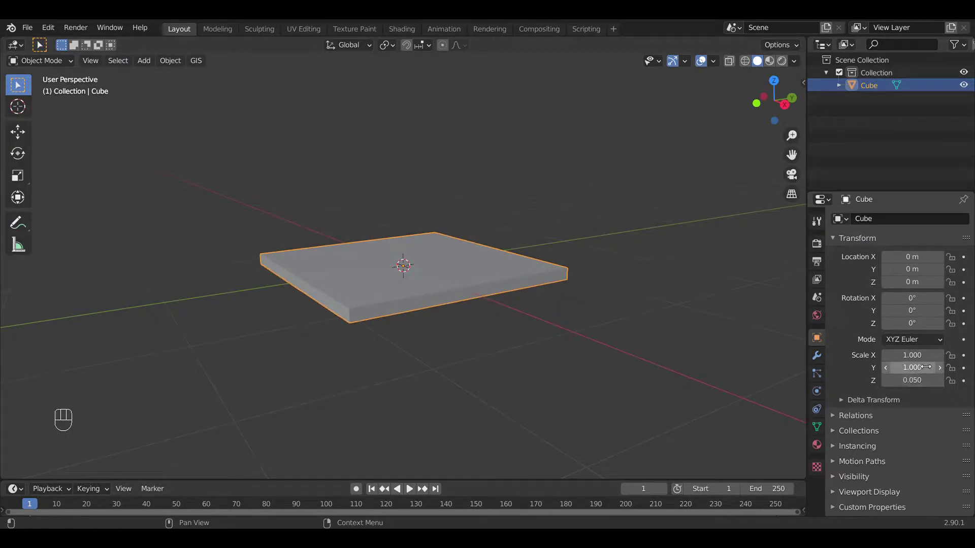
click(926, 369)
text(2)
key(Return)
Enter Edit Mode and select the slab's four short vertical corner edges.
middle_drag(659, 261, 572, 194)
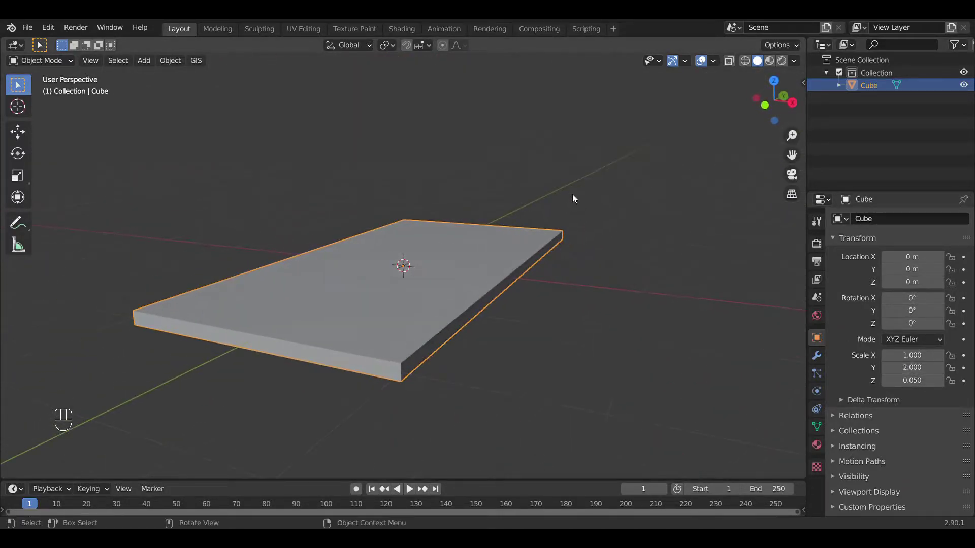
key(Tab)
click(97, 61)
click(402, 375)
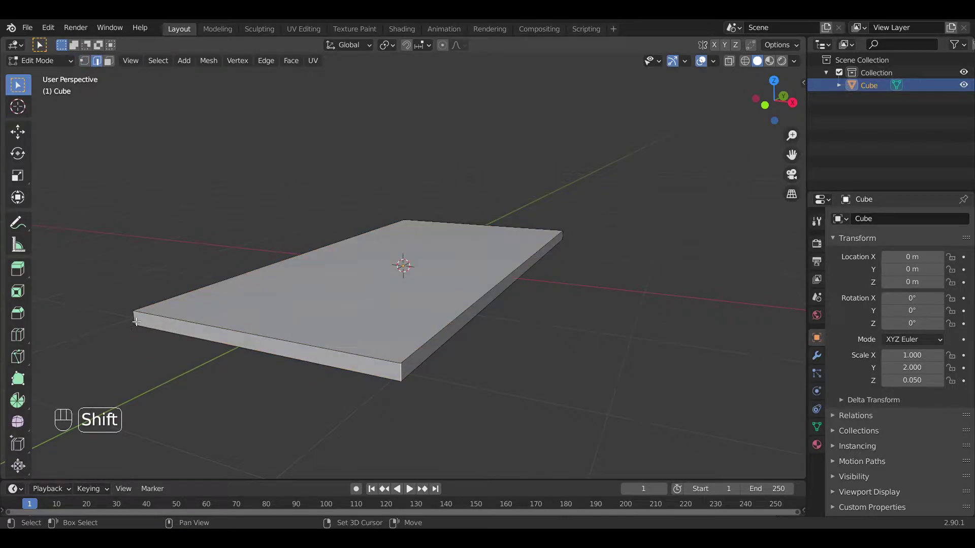
middle_drag(136, 322, 398, 166)
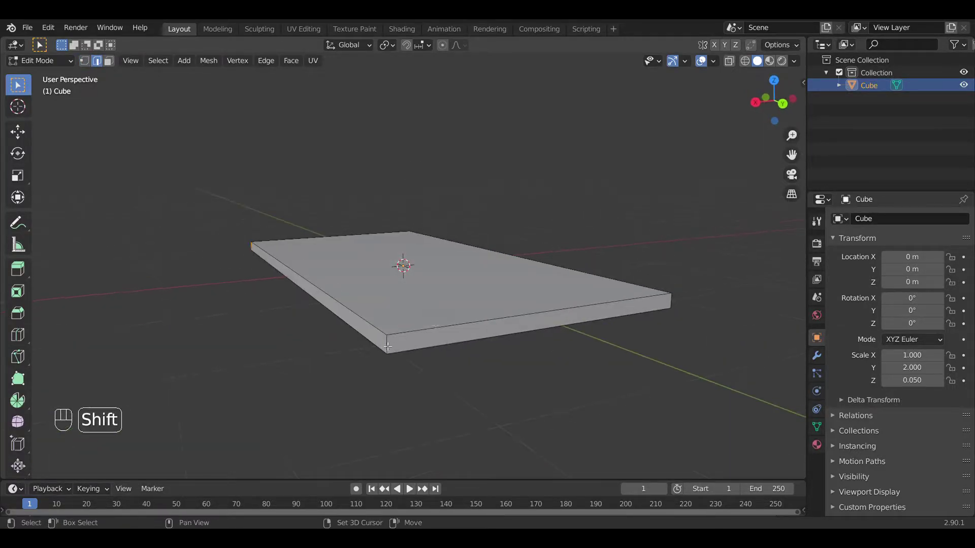
middle_drag(673, 301, 653, 248)
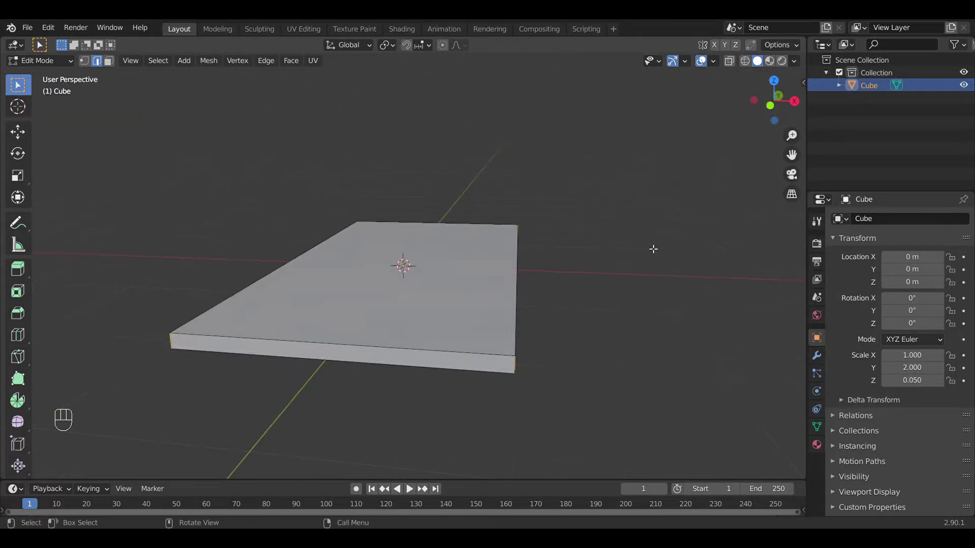
key(ctrl+b)
scroll(661, 246, up, 1)
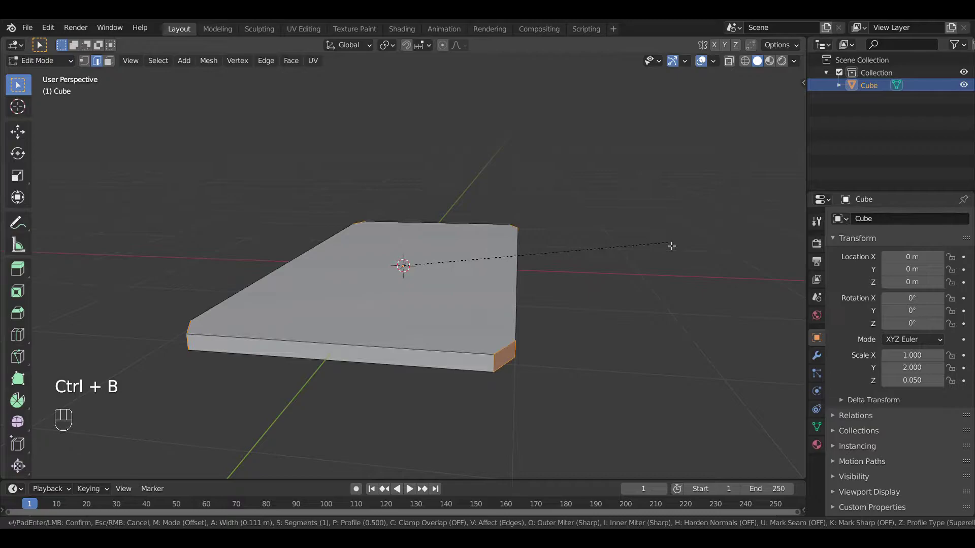
scroll(673, 245, up, 1)
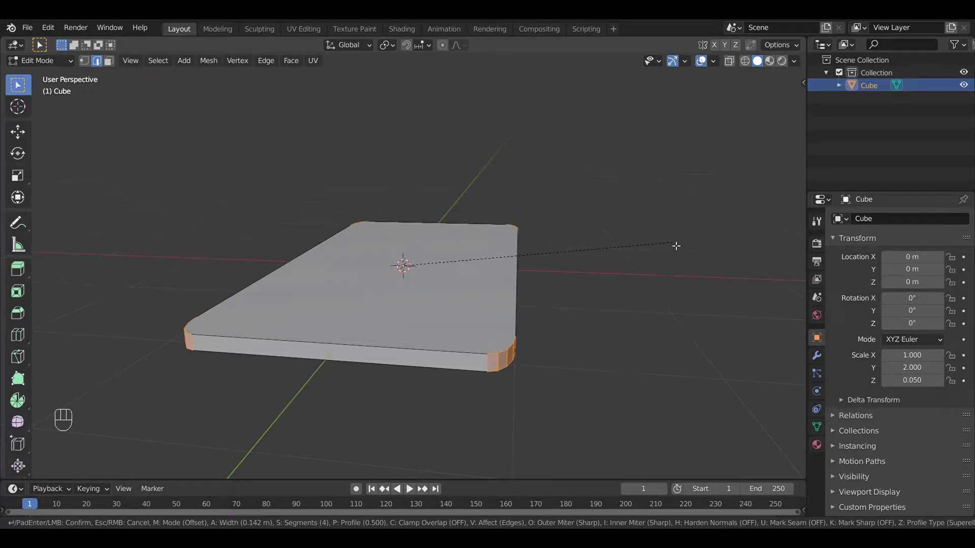
right_click(676, 246)
Return to Object Mode and apply the slab's scale.
key(Tab)
key(ctrl+a)
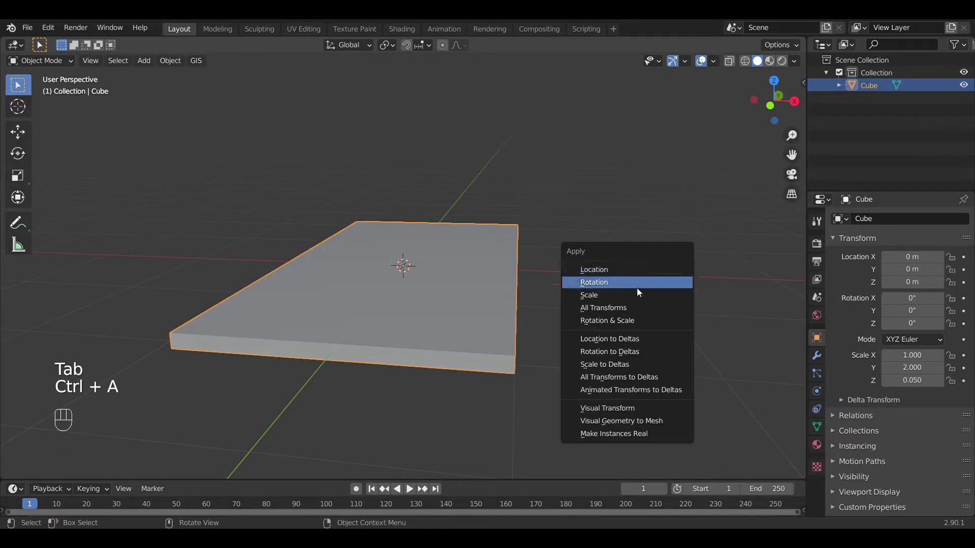
click(635, 295)
Bevel the four vertical corner edges about 0.19 m wide with 9 segments.
key(Tab)
key(ctrl+b)
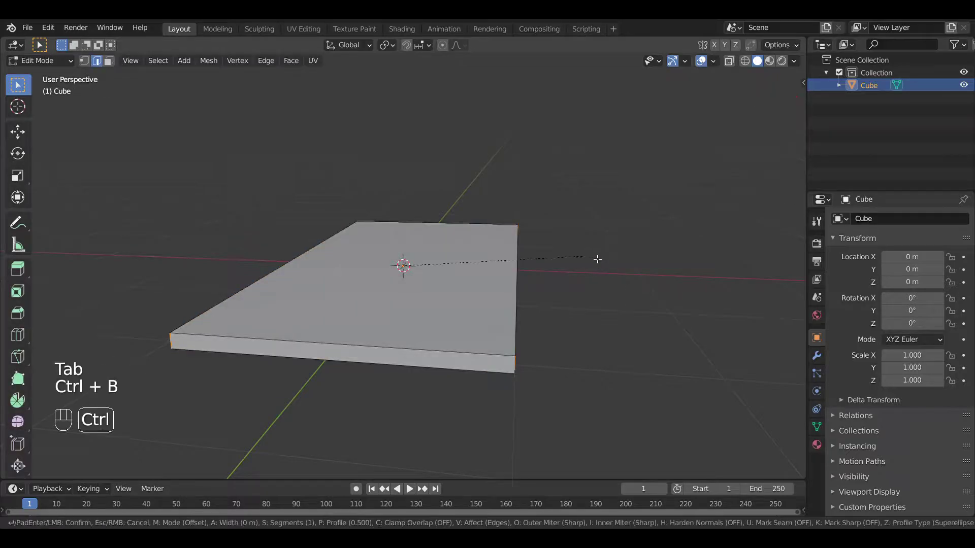
scroll(613, 256, up, 6)
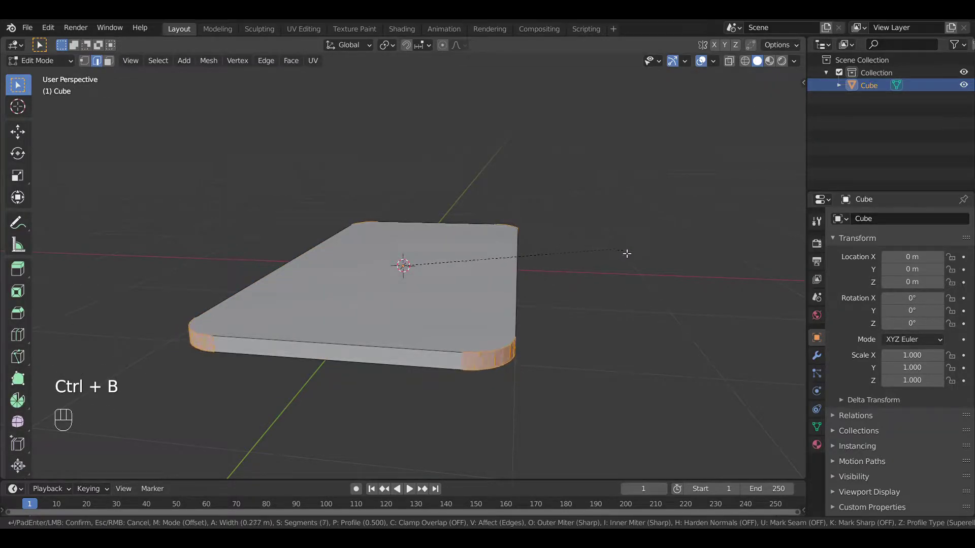
scroll(625, 263, up, 1)
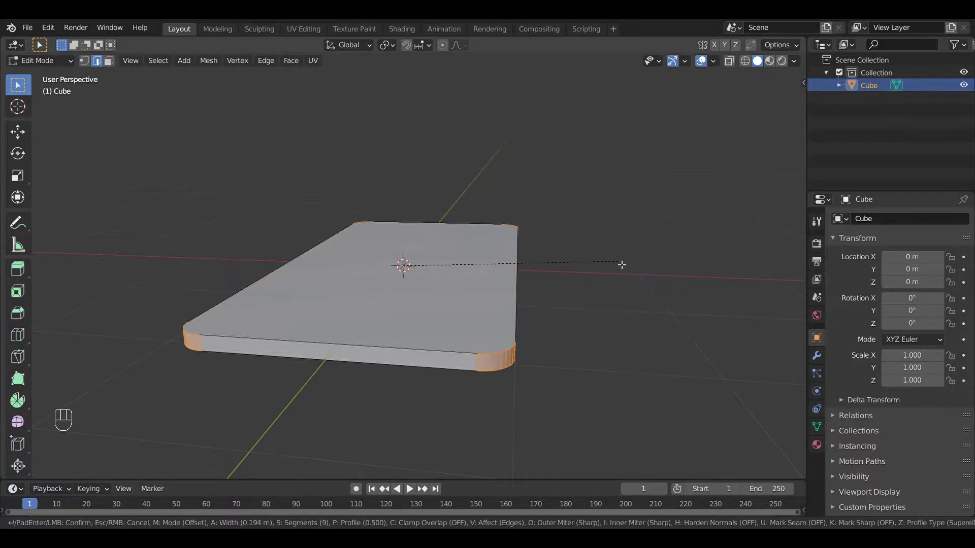
click(621, 264)
key(Tab)
Extrude the slab's top face in place and scale it slightly inward to leave a narrow border.
middle_drag(579, 218, 587, 242)
key(Tab)
click(368, 260)
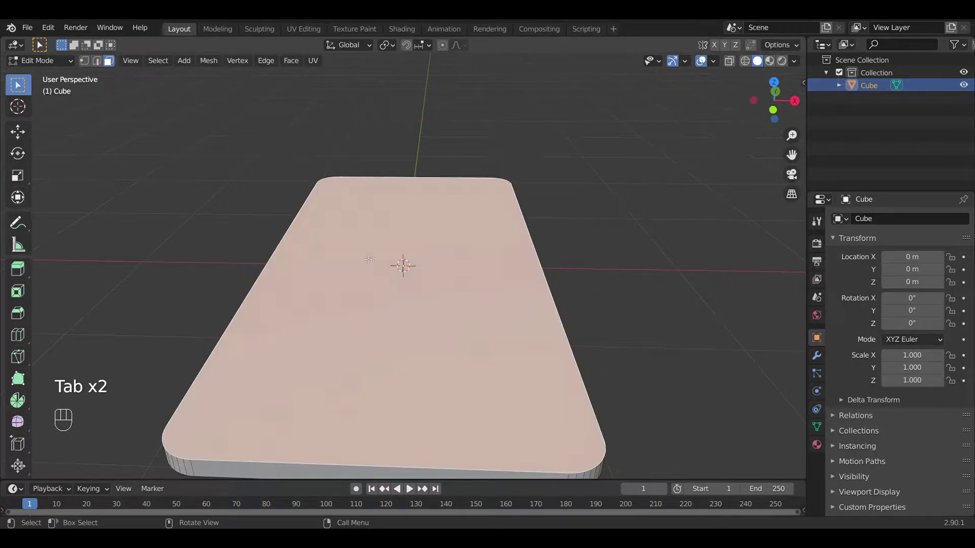
key(e)
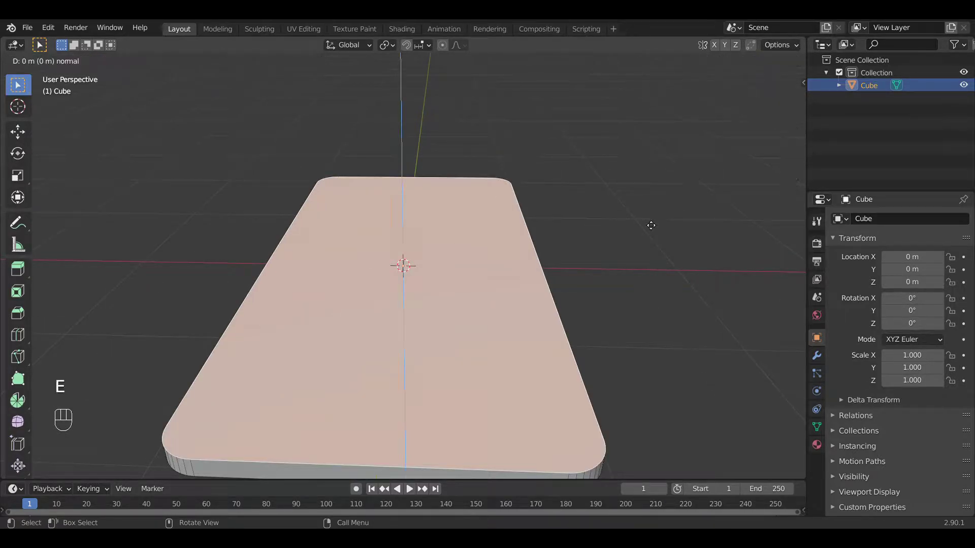
right_click(650, 225)
key(s)
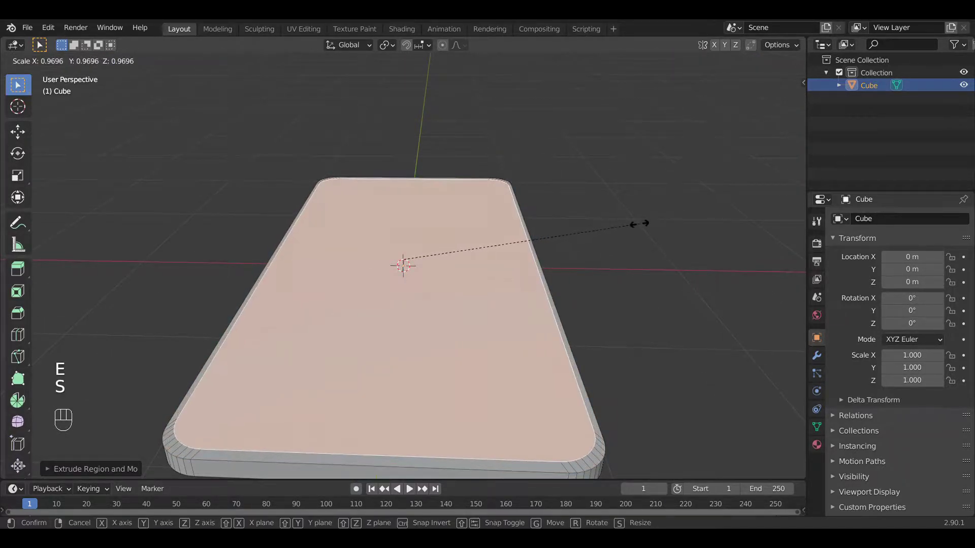
click(633, 224)
key(s)
key(z)
right_click(652, 207)
Stretch the inset top face by about 1.04 along Y and about 1.03 along X to thin the border.
key(s)
key(y)
key(s)
key(y)
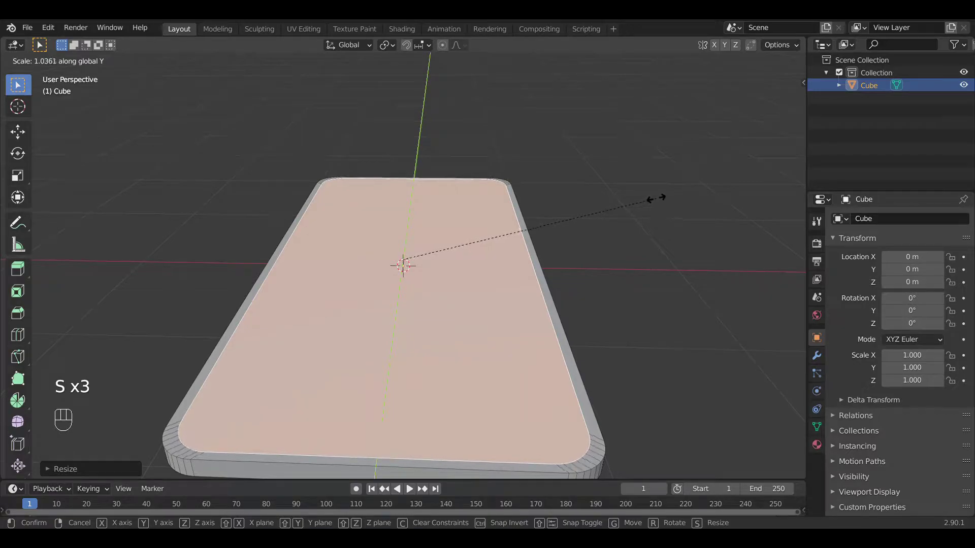
click(660, 201)
key(s)
key(x)
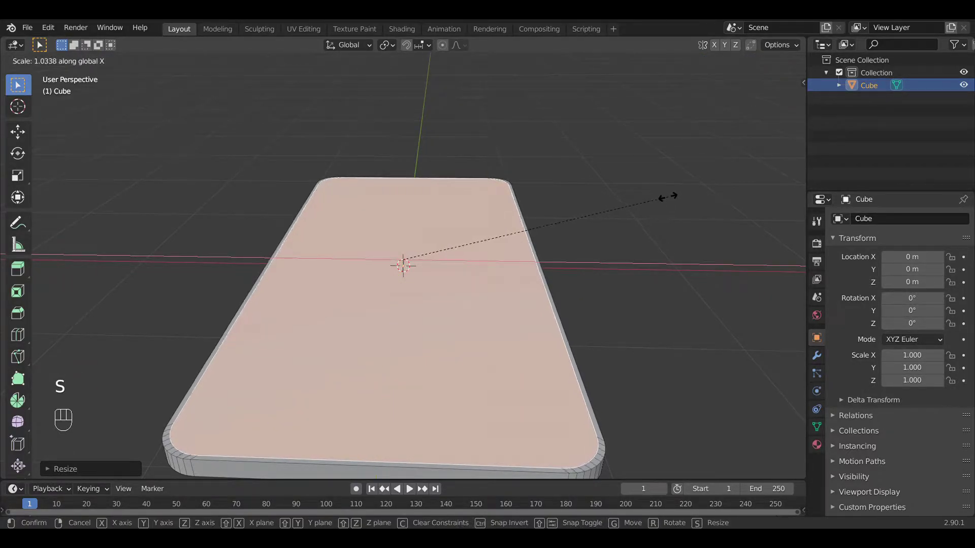
click(671, 201)
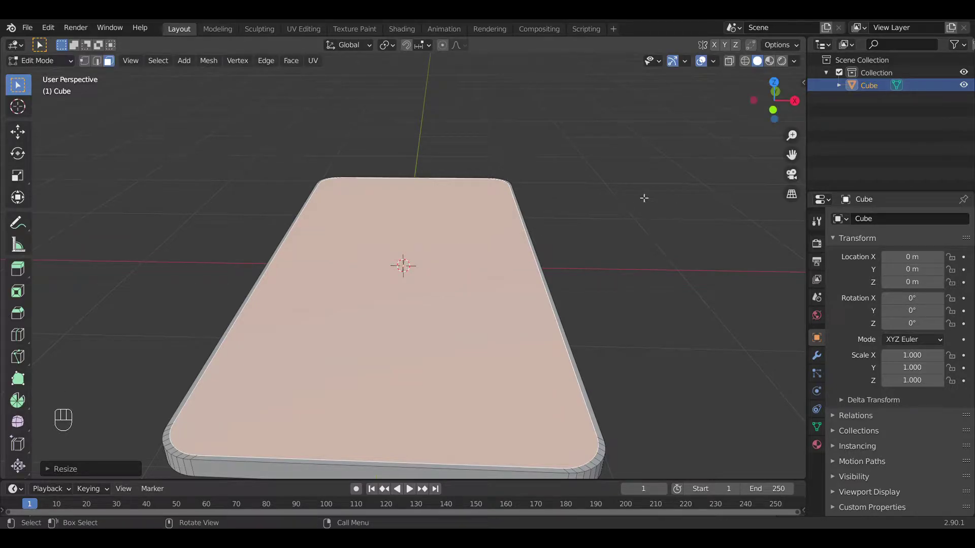
Extrude the inset top face and lower it about 0.02 m along Z to recess the screen area.
key(e)
key(s)
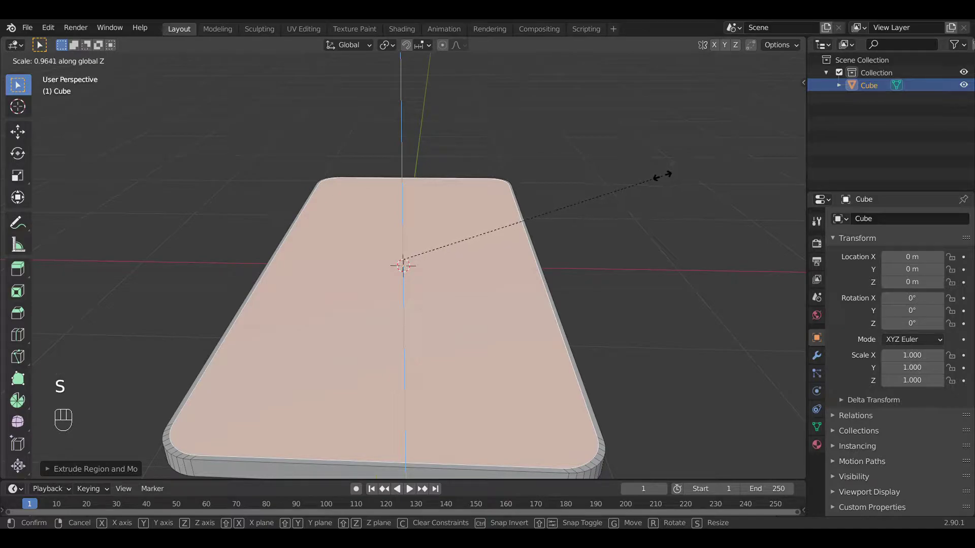
click(641, 202)
key(g)
key(z)
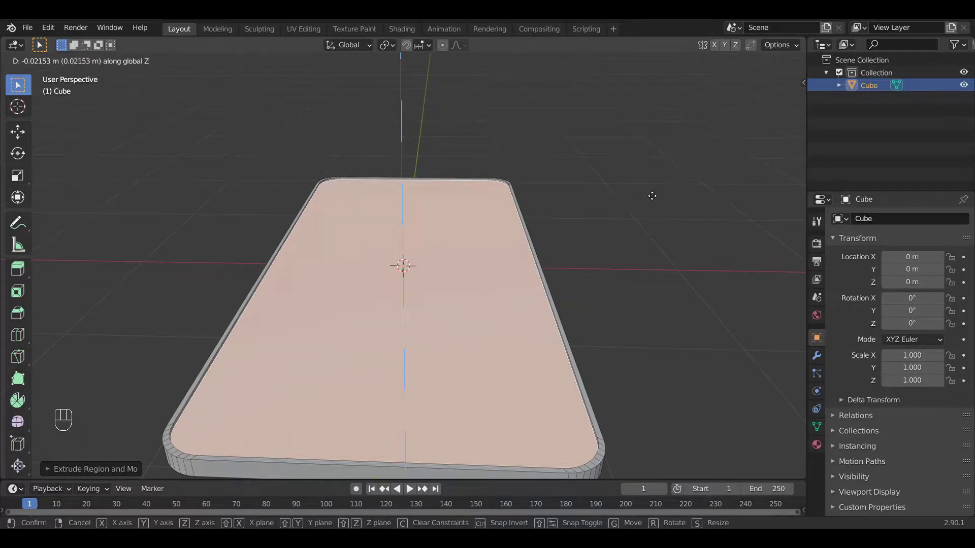
click(652, 196)
key(Tab)
Duplicate the recessed top face in place and separate the copy into its own object.
middle_drag(617, 172, 597, 148)
key(Tab)
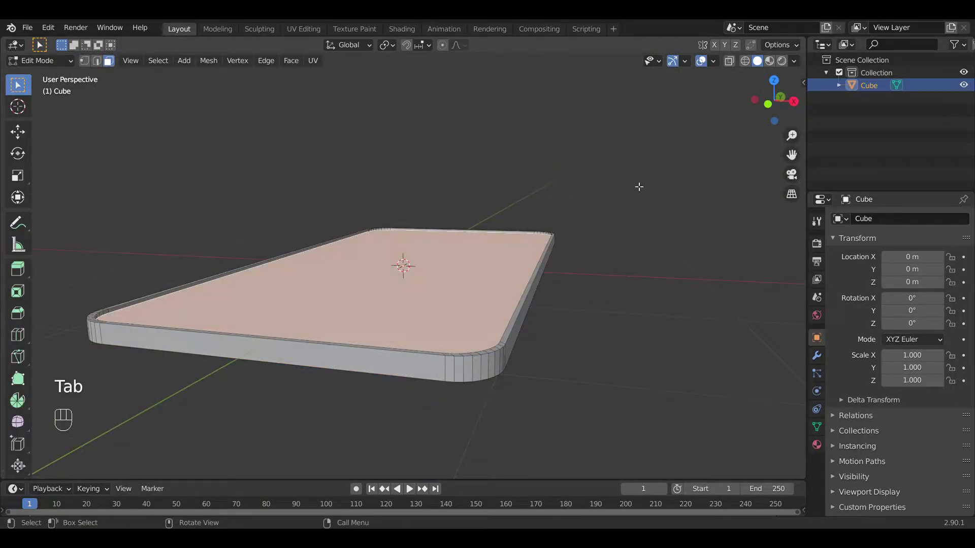
key(shift+d)
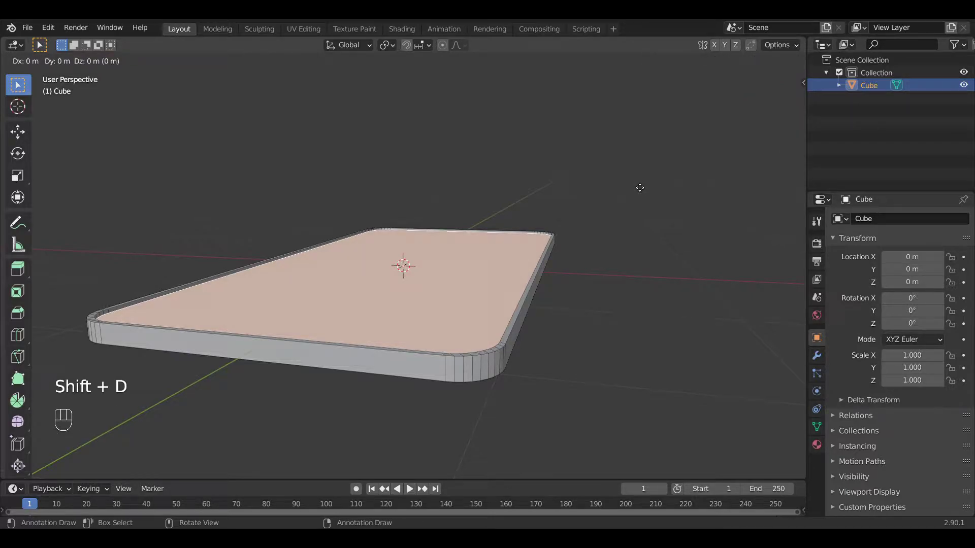
right_click(607, 205)
key(p)
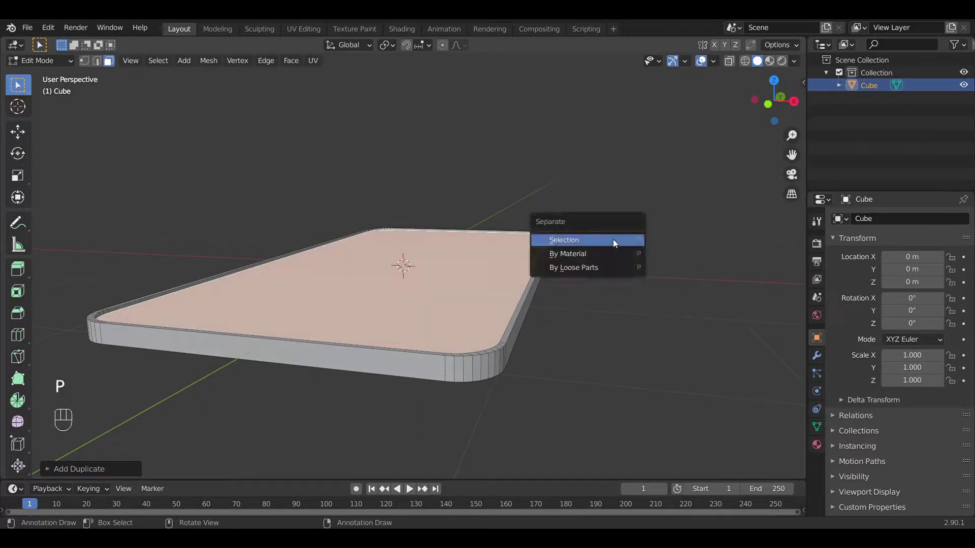
click(615, 240)
key(Tab)
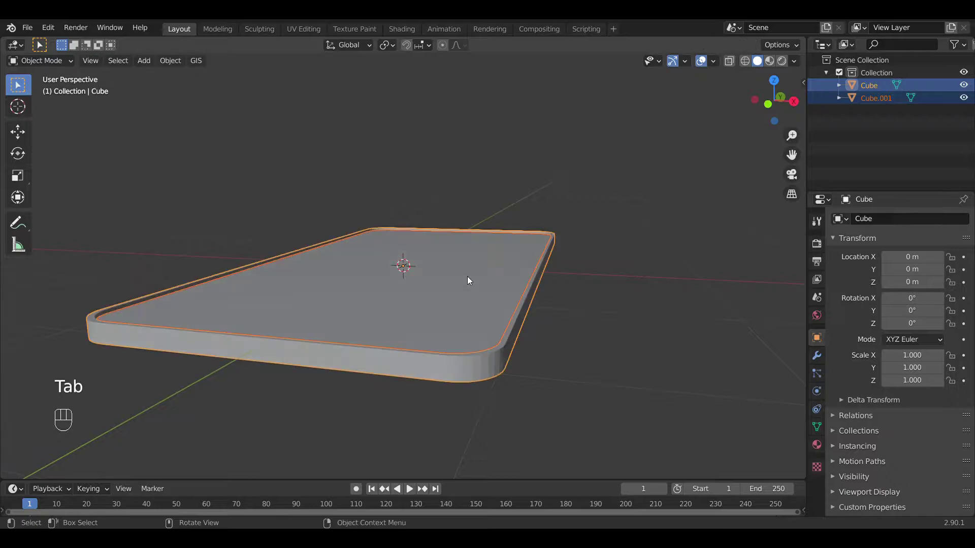
Raise the separated screen face about 0.015 m along Z.
click(466, 270)
key(g)
key(z)
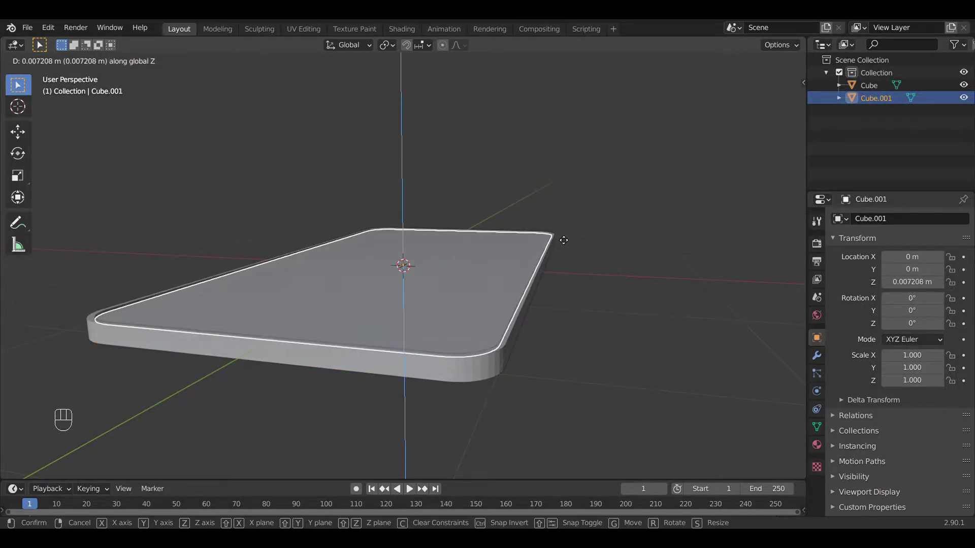
click(566, 239)
key(Tab)
key(Tab)
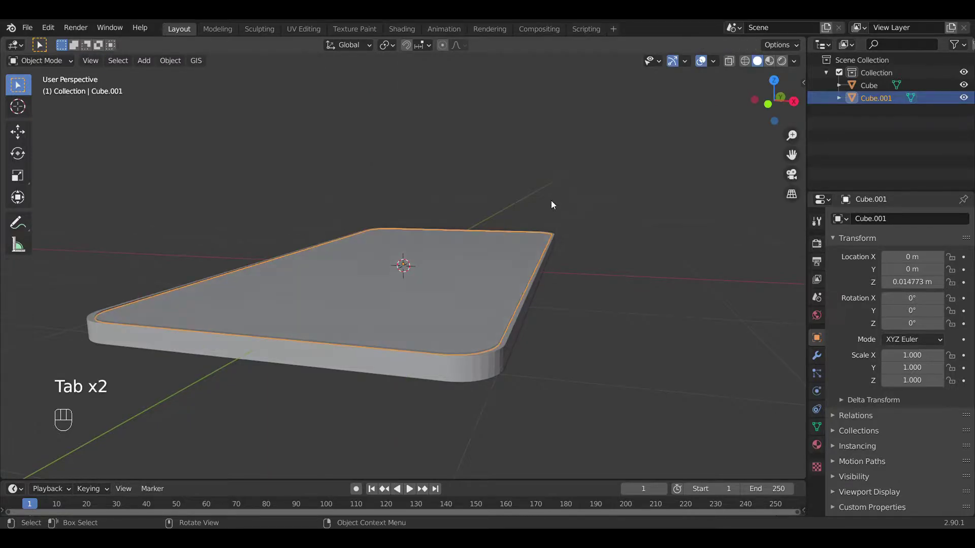
Rename the separated screen object as display.
middle_drag(551, 200, 535, 295)
click(533, 287)
middle_drag(579, 203, 513, 242)
click(512, 242)
click(893, 218)
text(display)
key(Return)
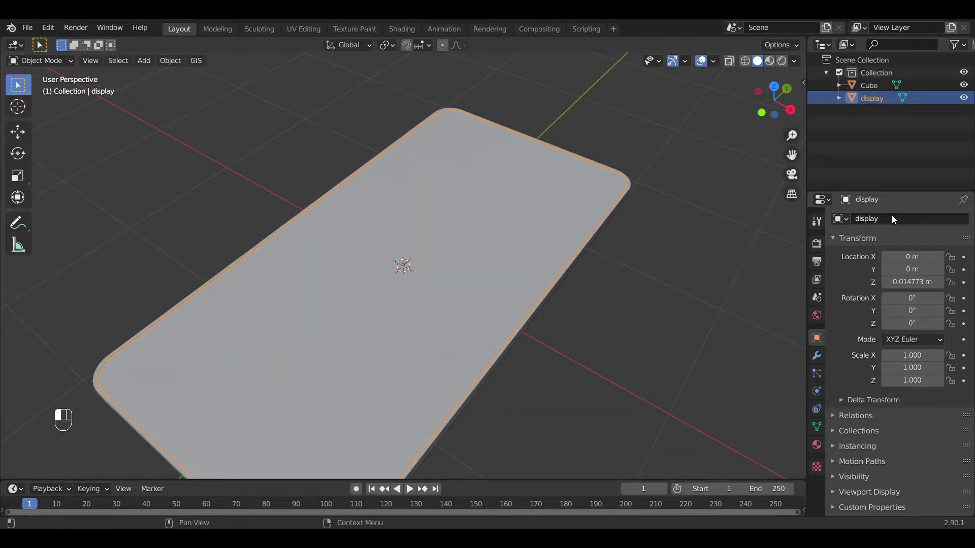
Rename the screen object's material as display.
click(817, 445)
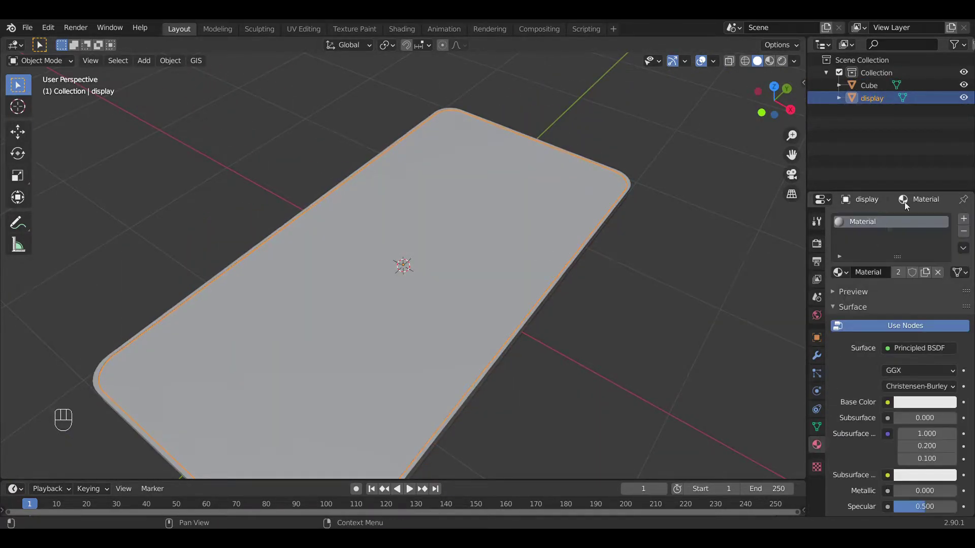
click(880, 229)
text(display)
key(Return)
Set the display material's base color and subsurface color to black.
click(925, 403)
drag(942, 283, 944, 317)
click(909, 475)
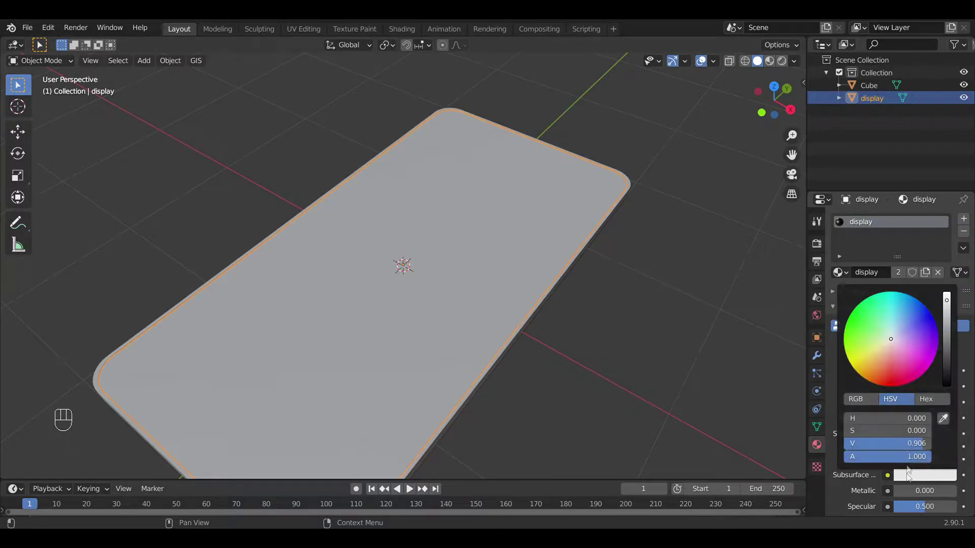
drag(948, 372, 946, 393)
click(851, 480)
scroll(877, 371, down, 1)
scroll(884, 291, up, 1)
Check the black display material in the shaded viewport previews, then return to solid shading.
click(498, 203)
click(497, 203)
mouse_move(497, 199)
middle_down()
mouse_move(599, 265)
mouse_move(640, 168)
middle_up()
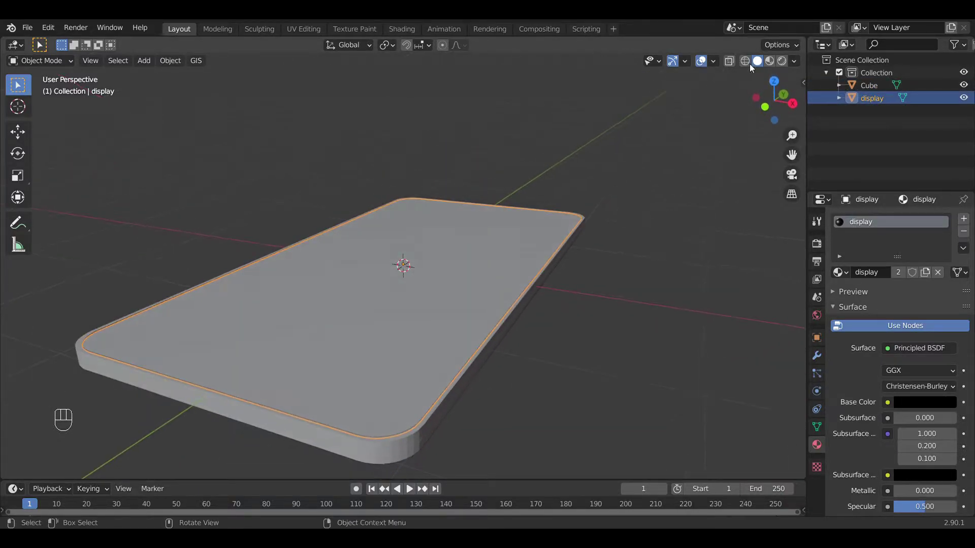
click(767, 61)
click(776, 60)
click(769, 61)
click(758, 61)
Select the phone body object and rename it as phone.
click(507, 339)
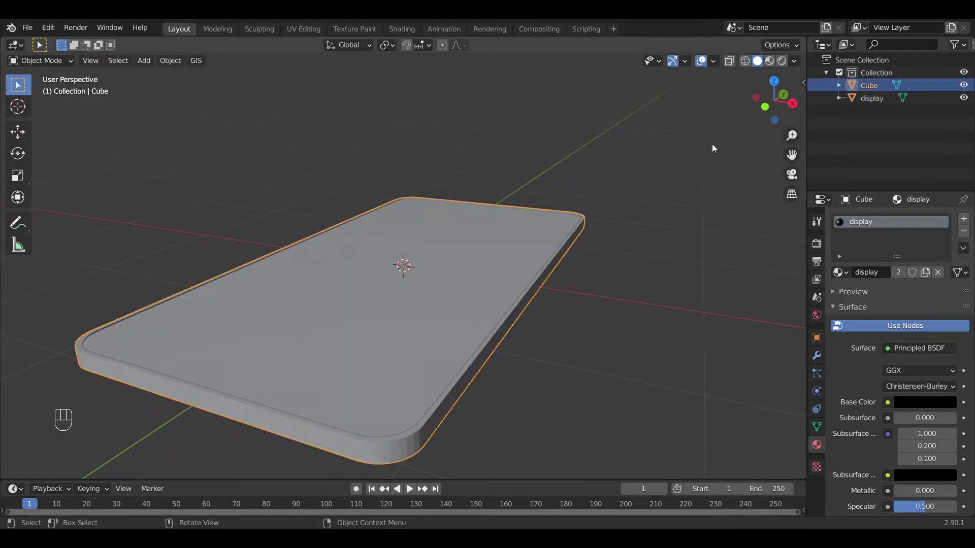
double_click(874, 85)
text(pho)
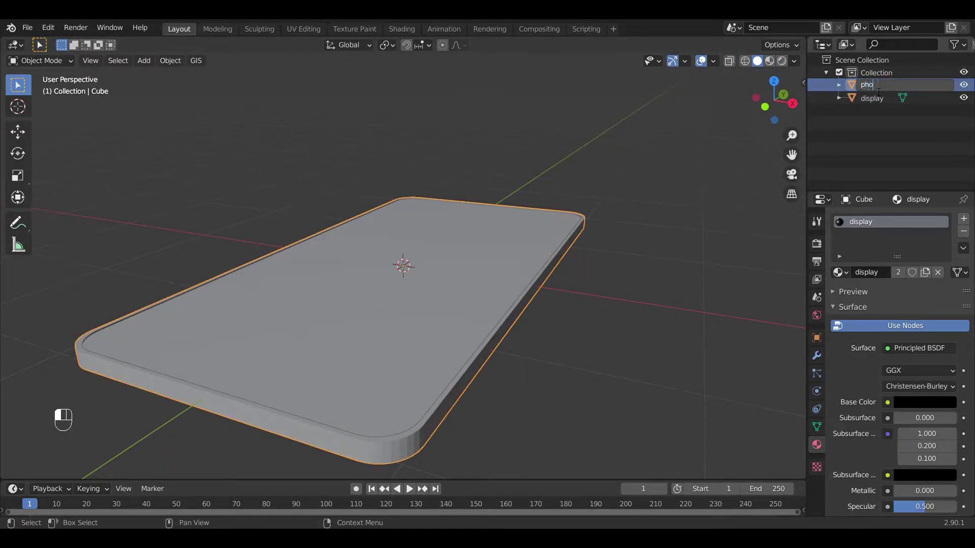
text(ne)
key(Return)
Assign the white Material to the phone body and rename that material as phone.
click(847, 274)
click(864, 273)
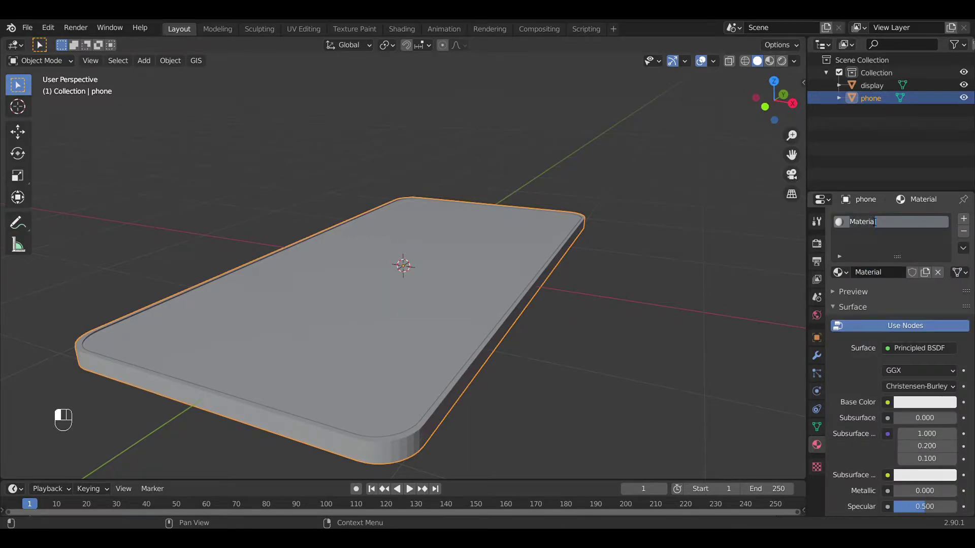
key(Return)
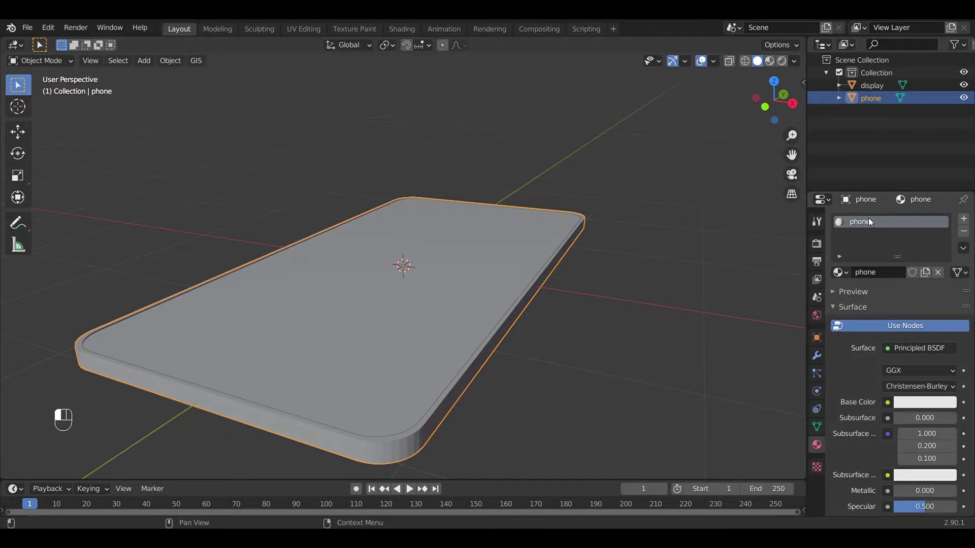
Show the phone in material preview shading to check the body and display colors.
click(921, 404)
click(769, 60)
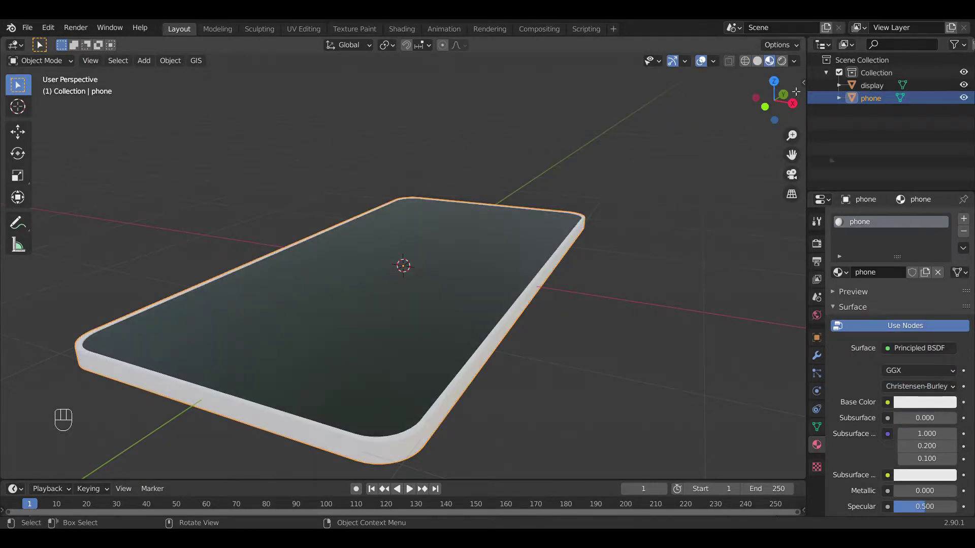
Restyle the phone material with a red base color, a grey subsurface color of value 0.348, and 0.744 metallic.
click(923, 404)
drag(885, 300, 892, 307)
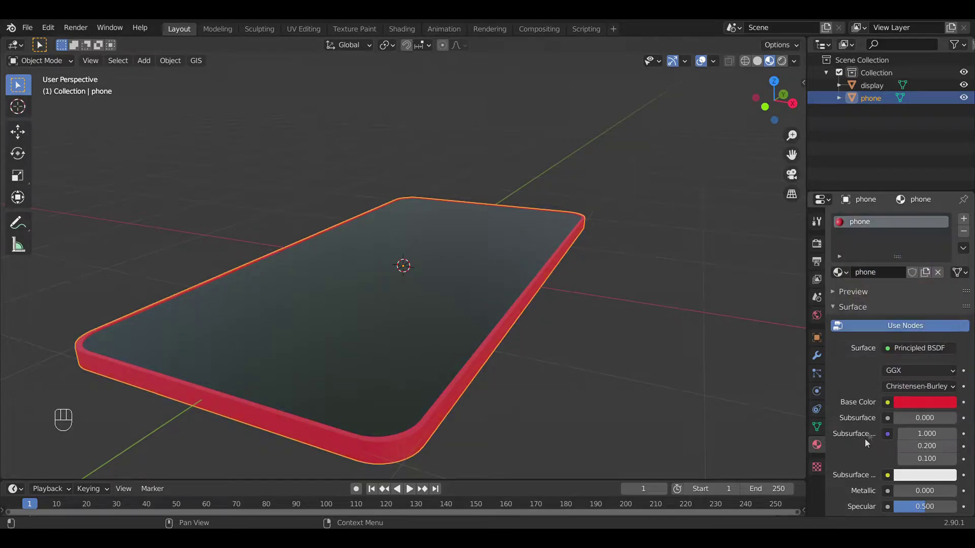
click(907, 476)
drag(920, 444, 919, 444)
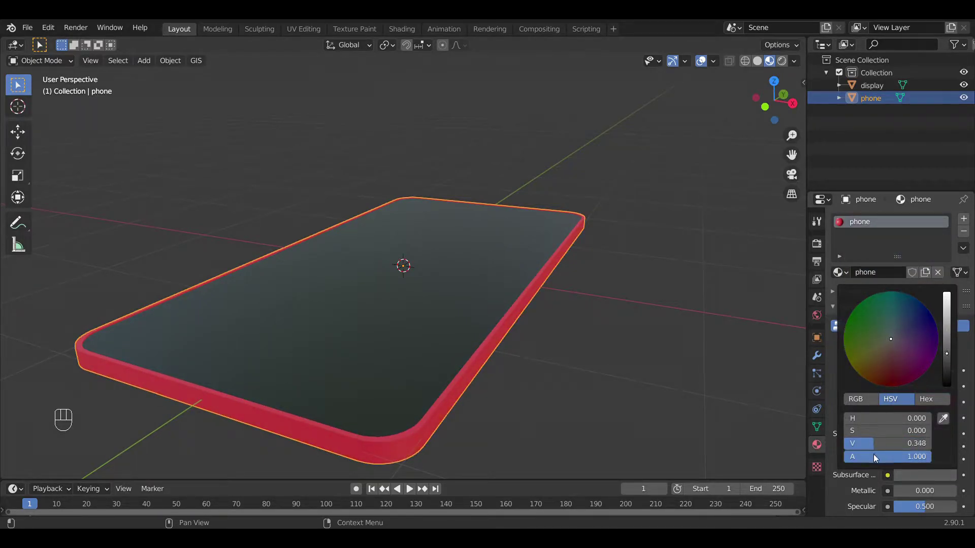
drag(902, 491, 944, 490)
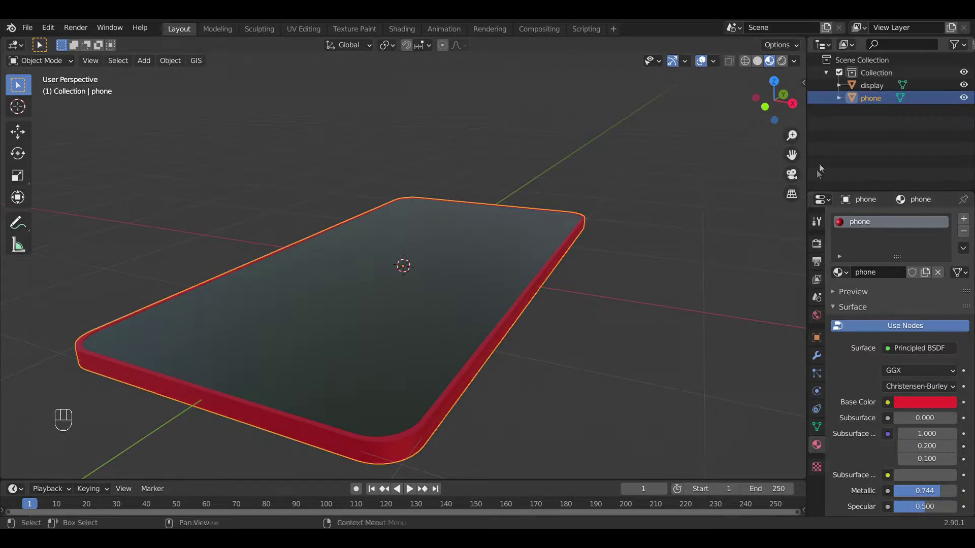
middle_drag(629, 103, 492, 263)
Return to solid shading and add a cube at the center of the phone.
click(757, 61)
mouse_move(539, 192)
middle_down()
mouse_move(522, 194)
mouse_move(510, 229)
mouse_move(426, 176)
middle_up()
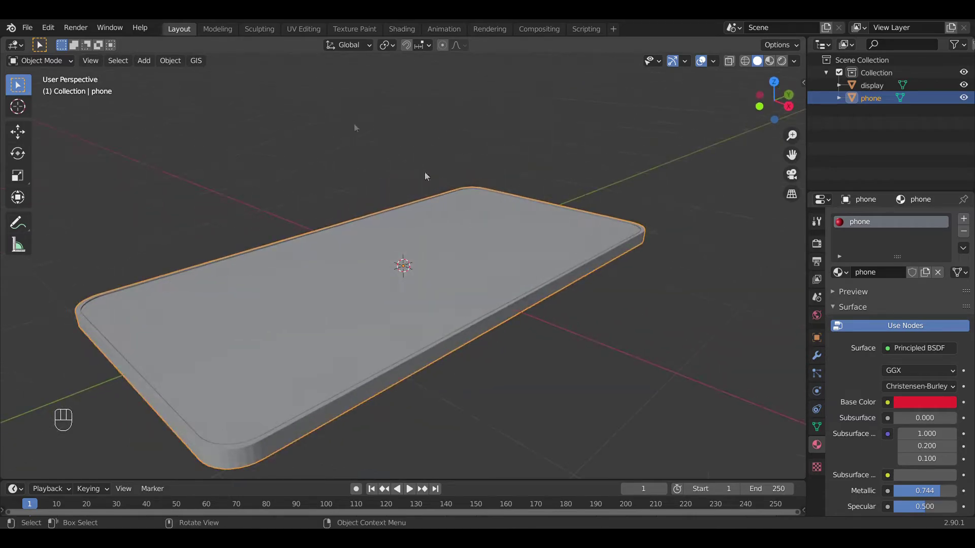
click(143, 60)
mouse_move(189, 77)
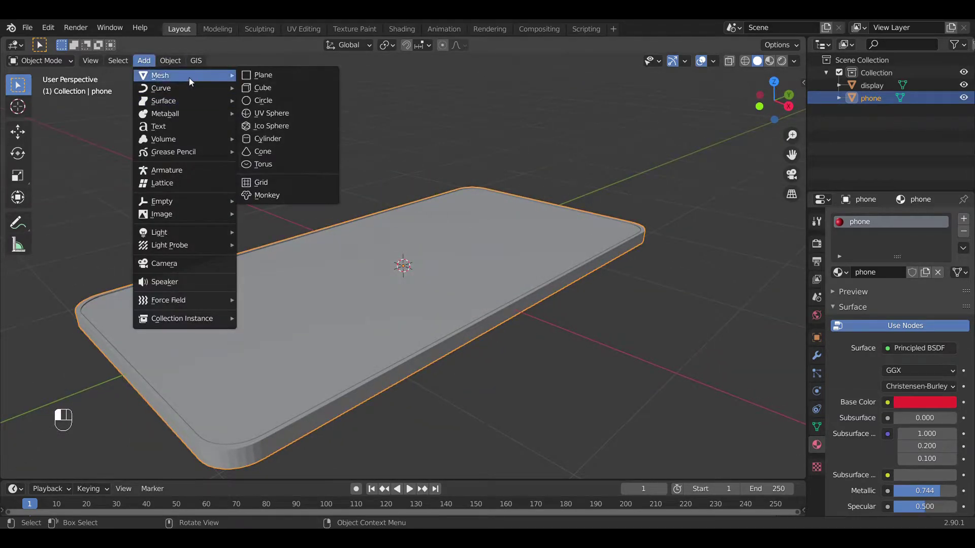
click(284, 91)
key(s)
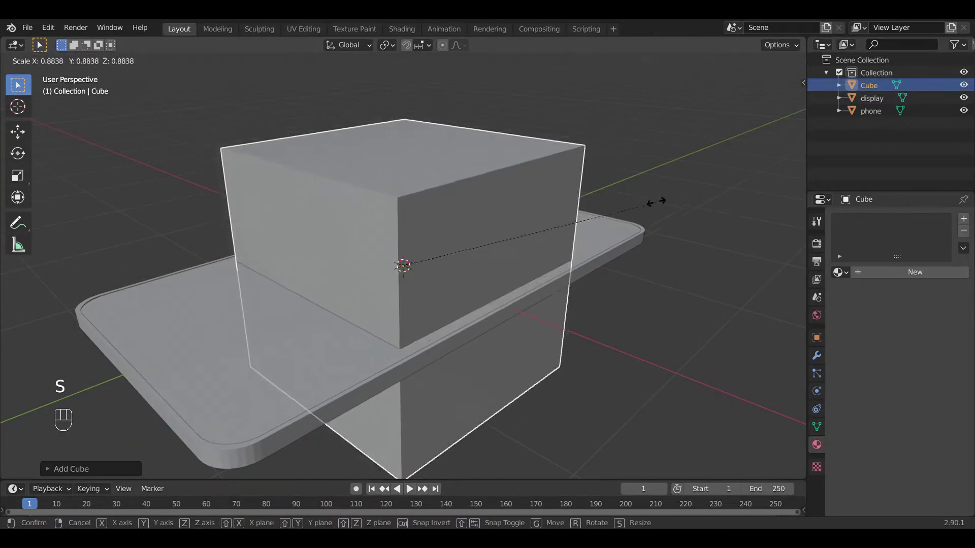
right_click(578, 211)
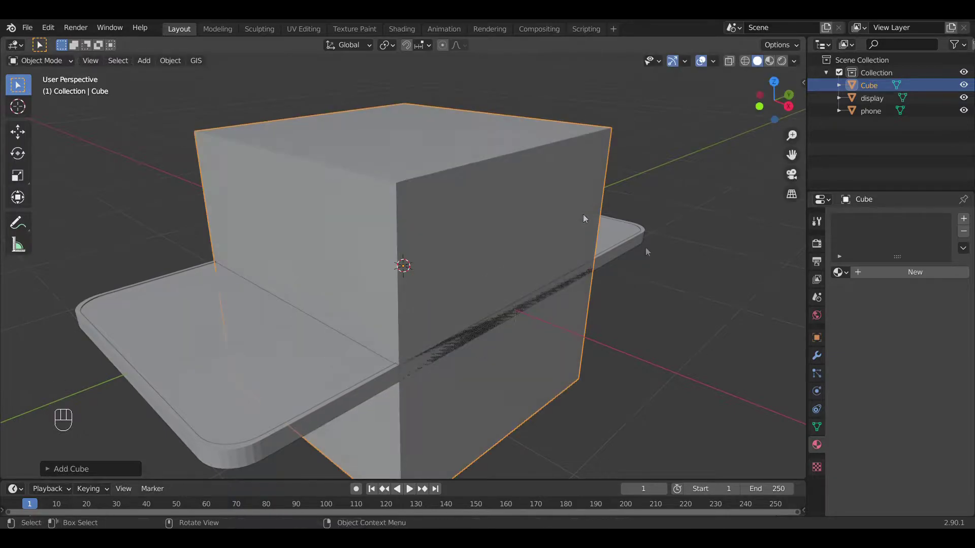
Set the cube's scale to 0.1 in X, 0.05 in Y and 0.05 in Z.
click(817, 338)
click(913, 354)
text(1.0)
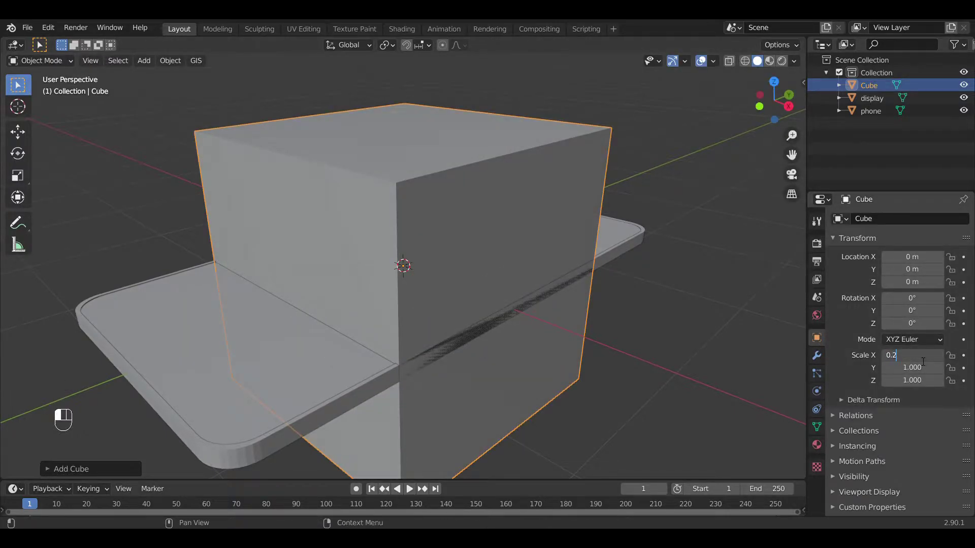
text(1)
key(Return)
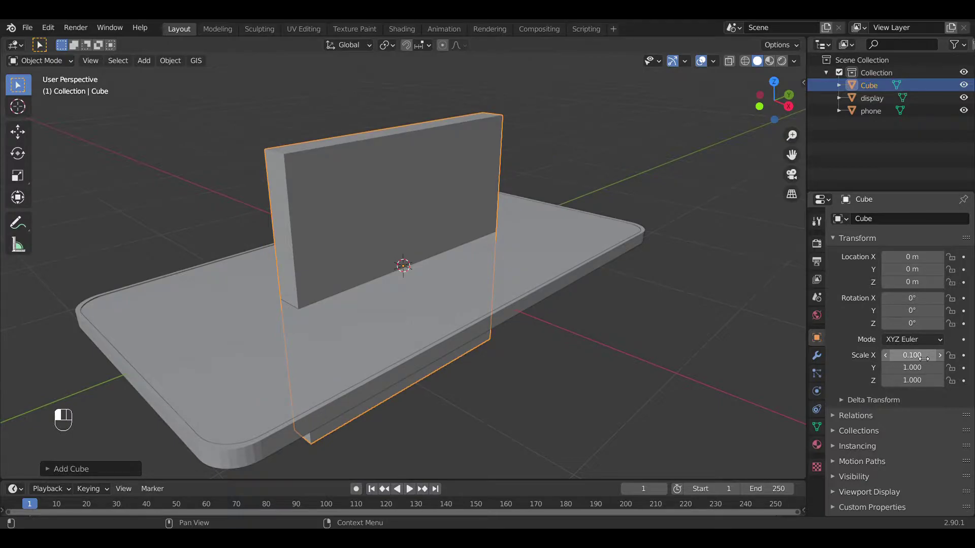
click(918, 368)
text(0.05)
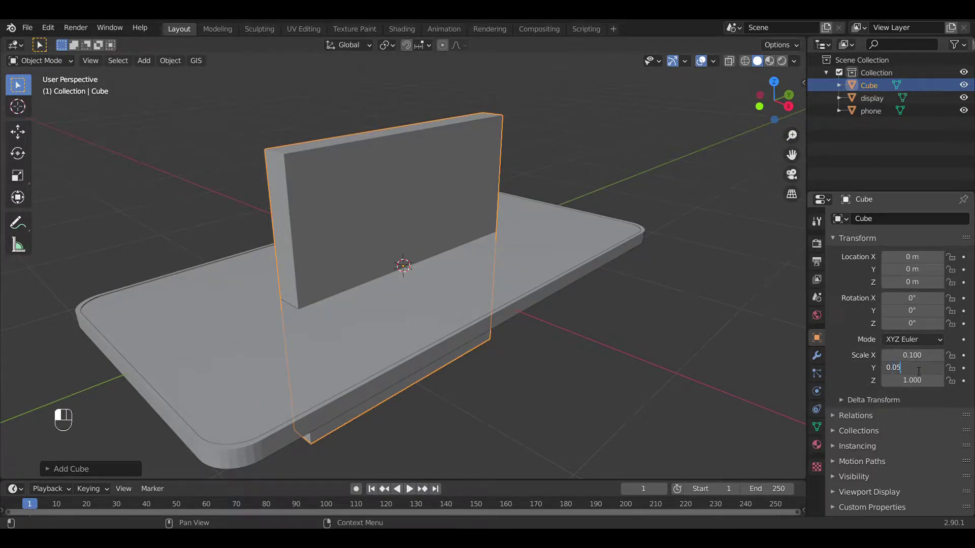
key(Return)
click(923, 380)
text(0.0)
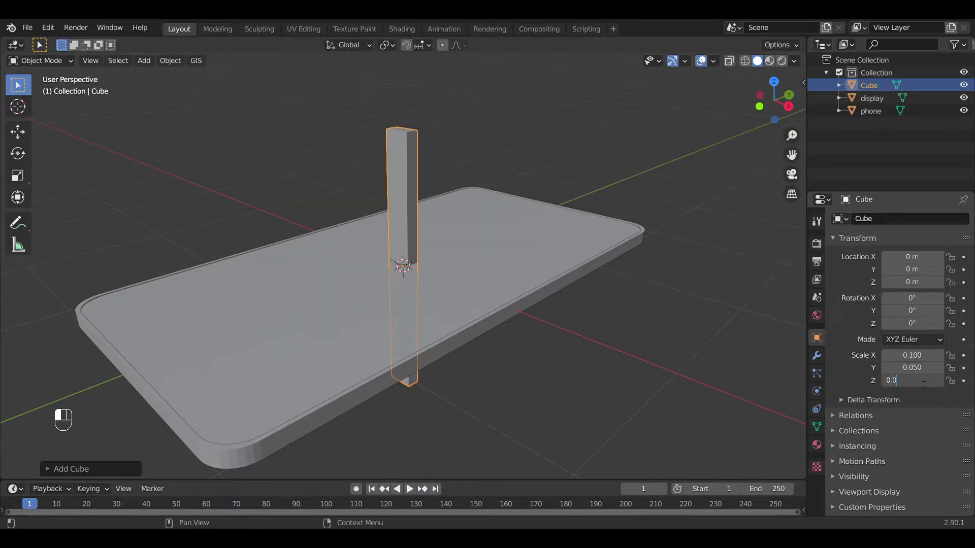
text(5)
key(Return)
Move the small cube along X to the phone's long side edge, at about 0.98 m.
key(g)
key(x)
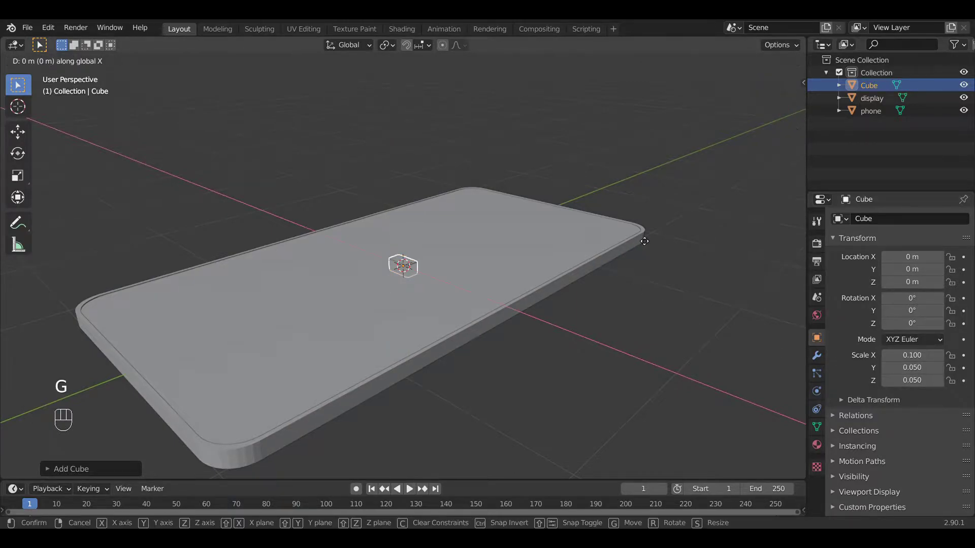
click(691, 276)
Scale the cube to about 0.03 in Z and about 0.075 in Y to shape it as a side button.
key(alt+z)
middle_drag(691, 272, 561, 219)
scroll(640, 239, up, 4)
key(s)
key(z)
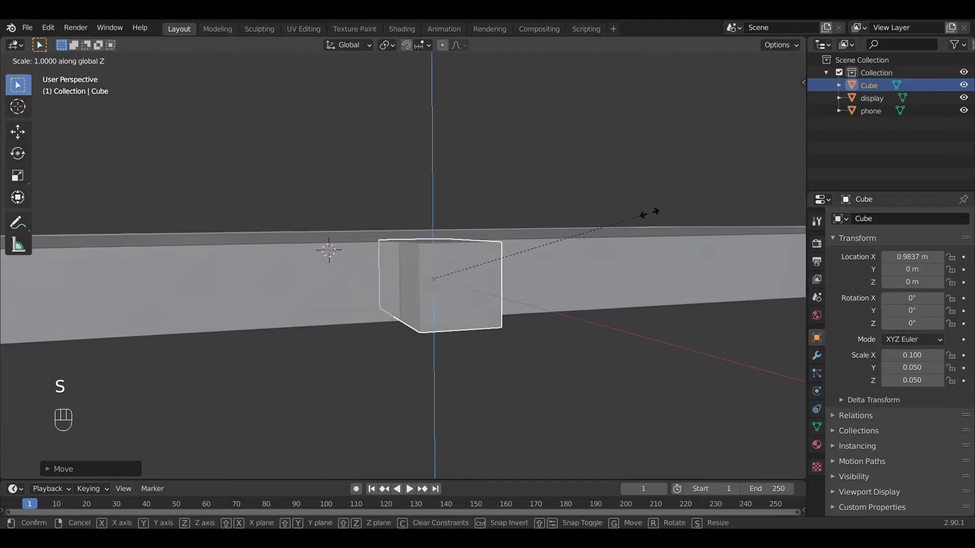
click(592, 251)
key(s)
key(z)
click(593, 254)
key(s)
key(y)
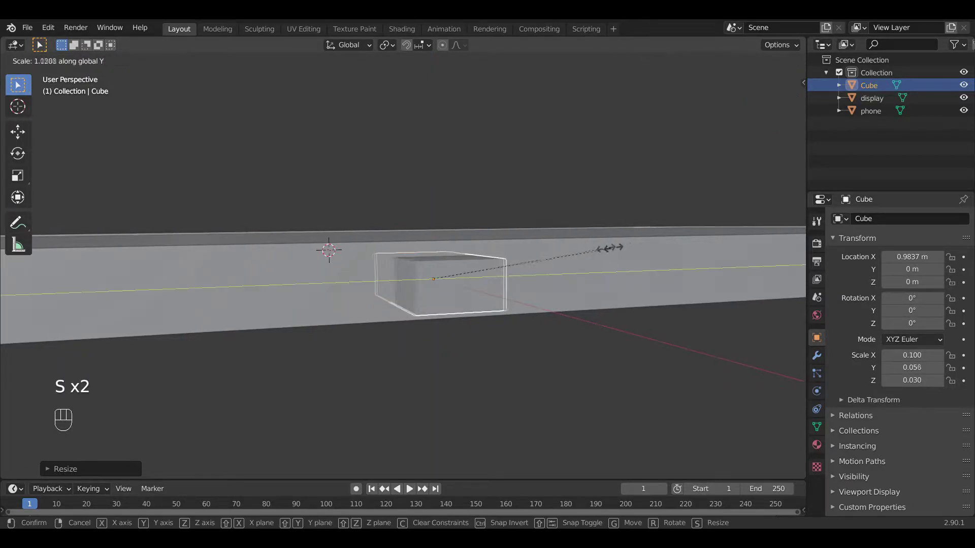
click(671, 248)
Thin the side button along X to a scale of about 0.022.
middle_drag(569, 230, 416, 219)
key(s)
key(x)
click(518, 282)
Reposition the side button along X, setting its X location to 1 m.
key(g)
key(x)
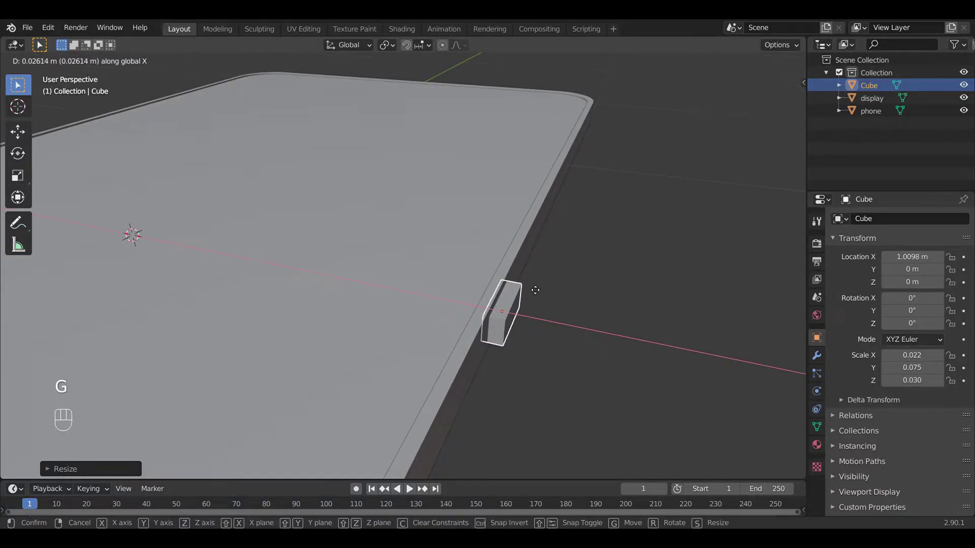
click(534, 290)
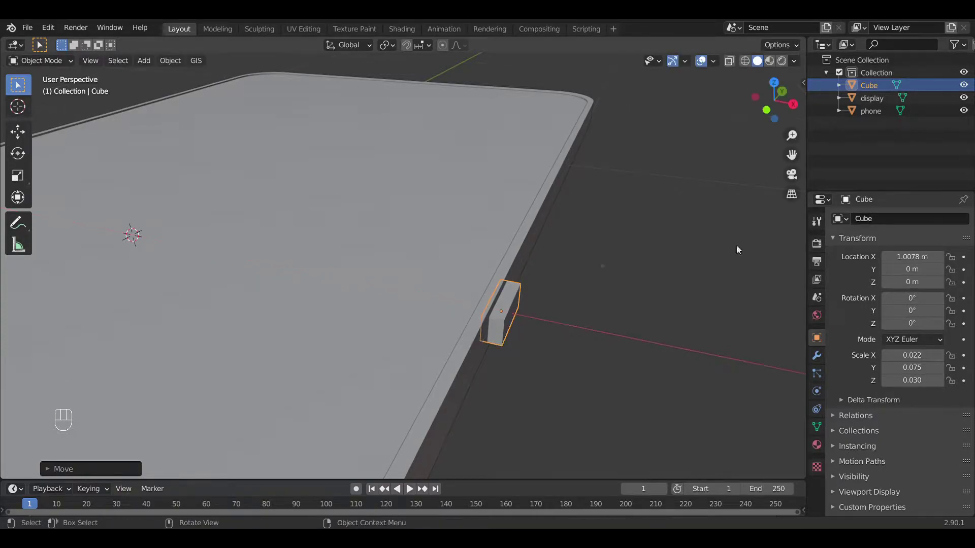
click(914, 257)
text(1)
key(Return)
Apply the scale of the side button object.
middle_drag(610, 238, 570, 217)
key(Tab)
key(Tab)
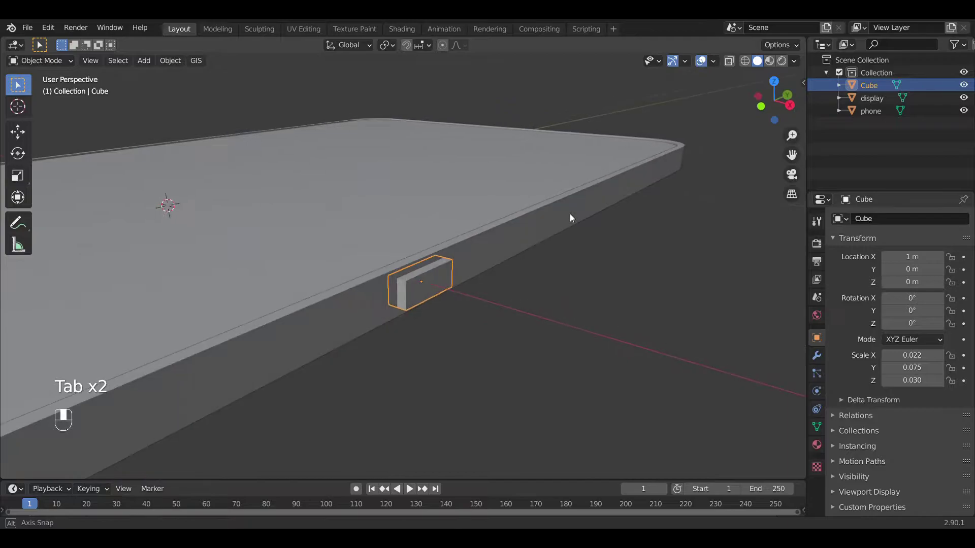
key(Tab)
key(Tab)
key(ctrl+a)
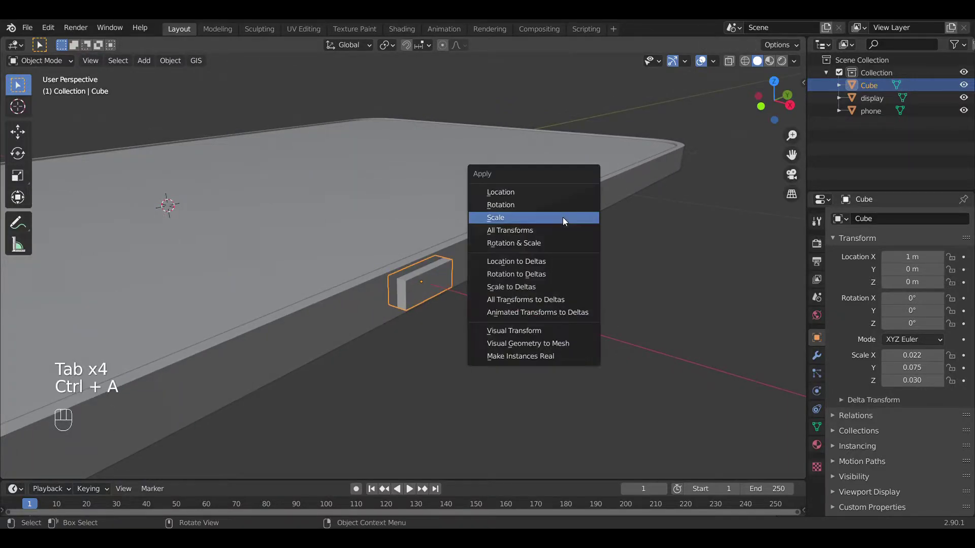
click(562, 217)
Bevel all edges of the side button mesh to round it slightly.
key(Tab)
key(ctrl+b)
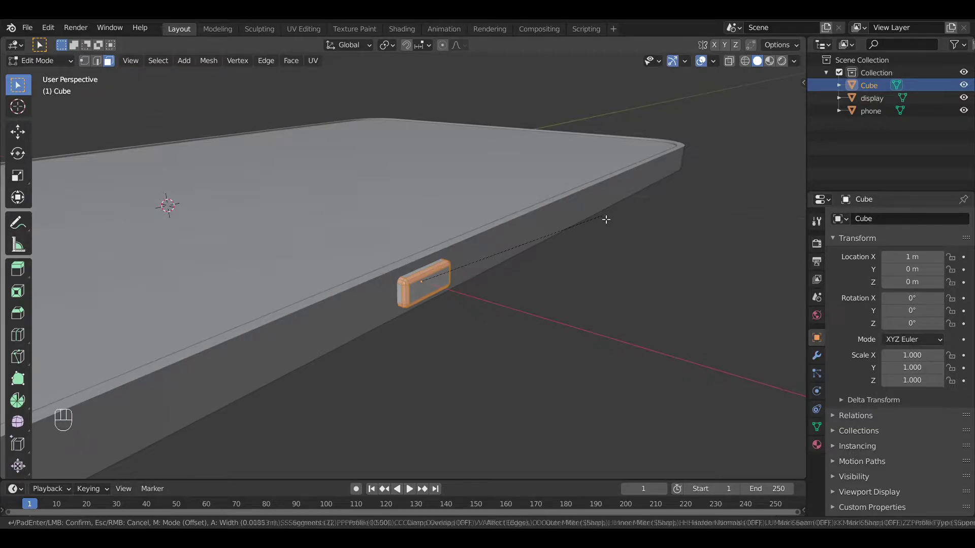
click(605, 219)
key(Tab)
Duplicate the side button onto the phone's opposite long edge, with its X location at -1 m.
middle_drag(602, 215, 505, 227)
scroll(505, 233, down, 3)
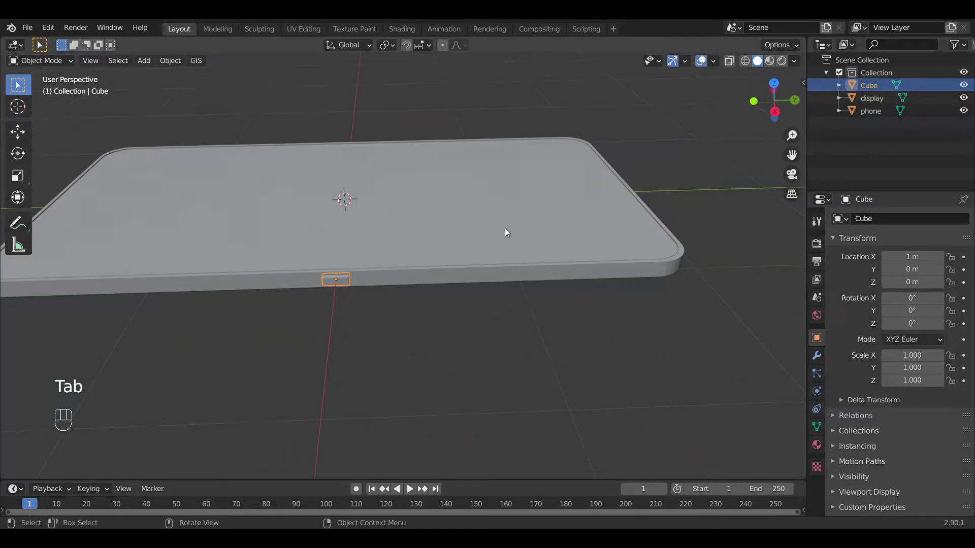
key(g)
right_click(505, 228)
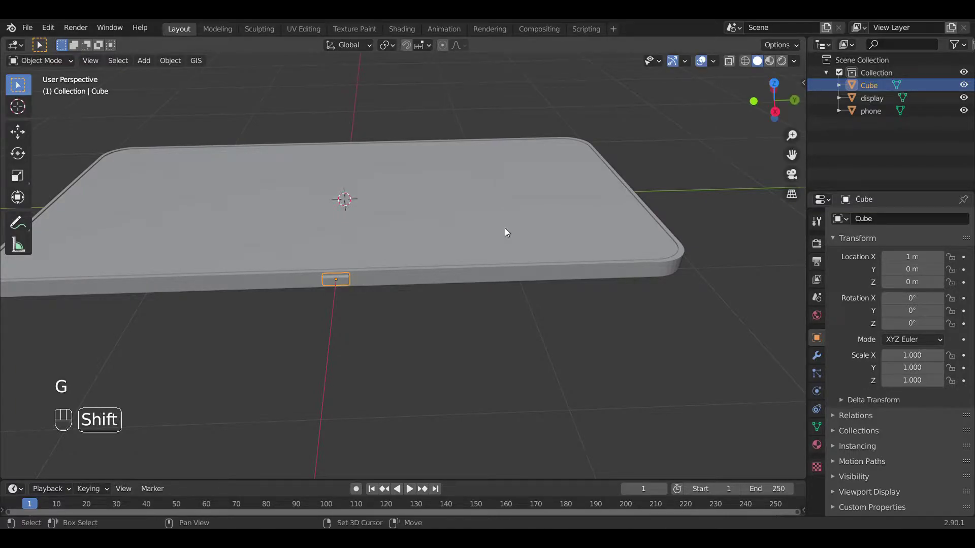
key(shift+d)
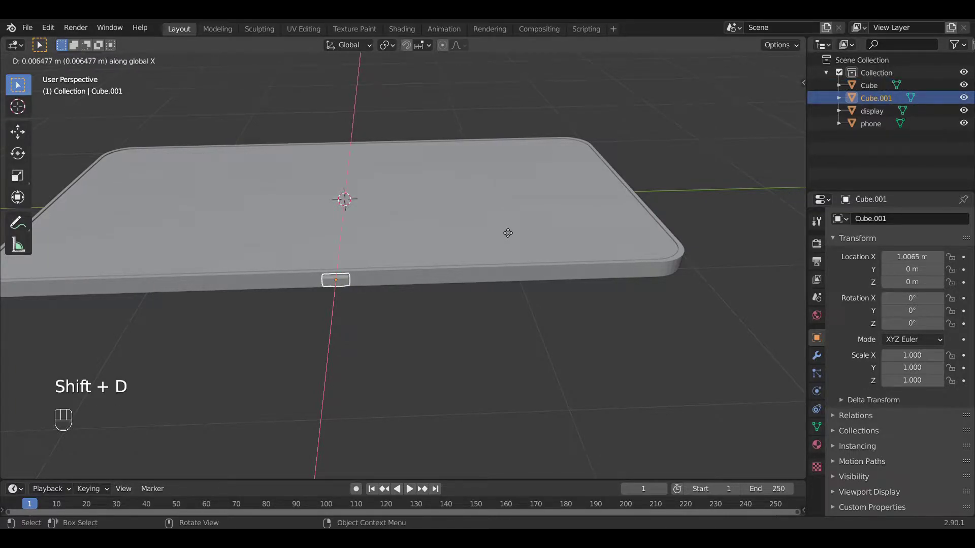
click(419, 104)
middle_drag(419, 104, 510, 111)
click(912, 257)
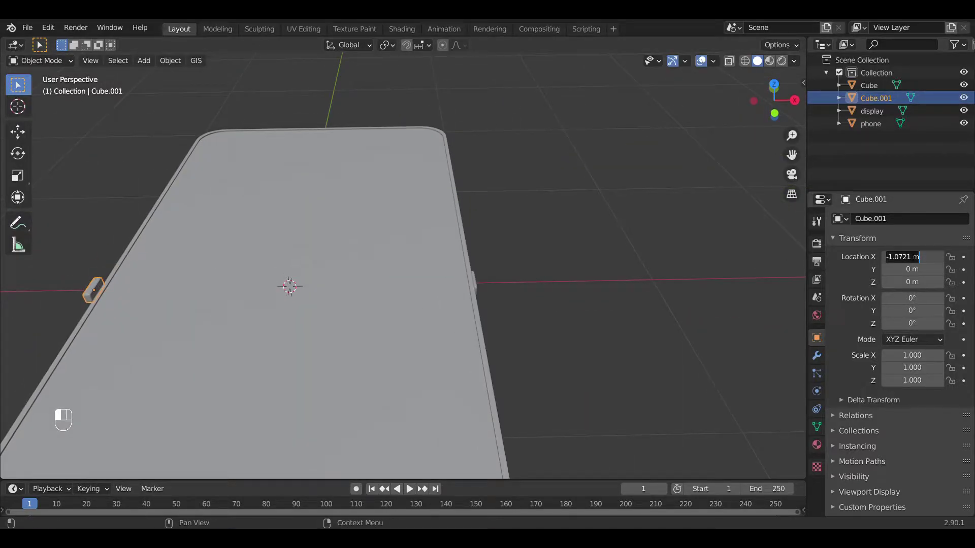
text(-1)
key(Return)
middle_drag(432, 243, 341, 254)
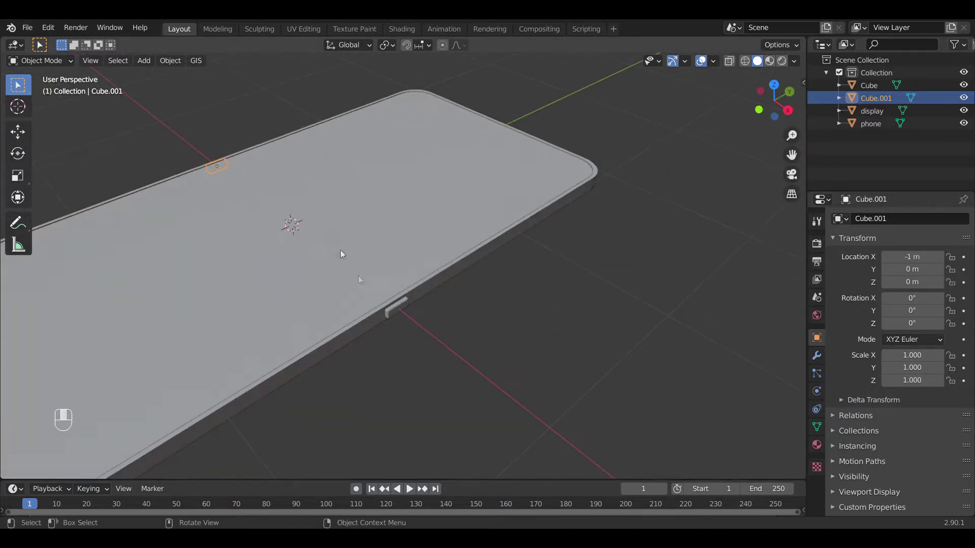
Move the original side button along the phone's edge to a Y location of 0.75 m.
click(402, 309)
middle_drag(433, 288, 460, 266)
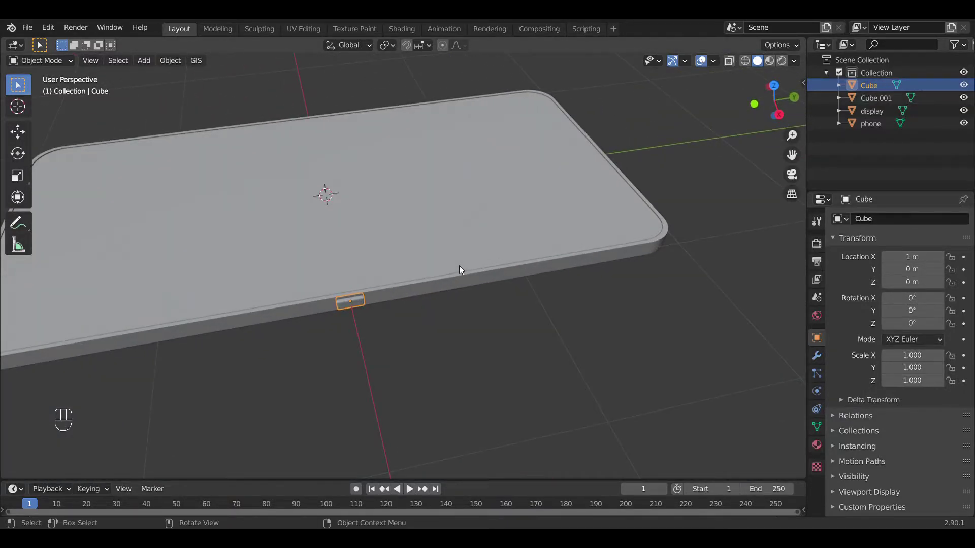
key(g)
key(g)
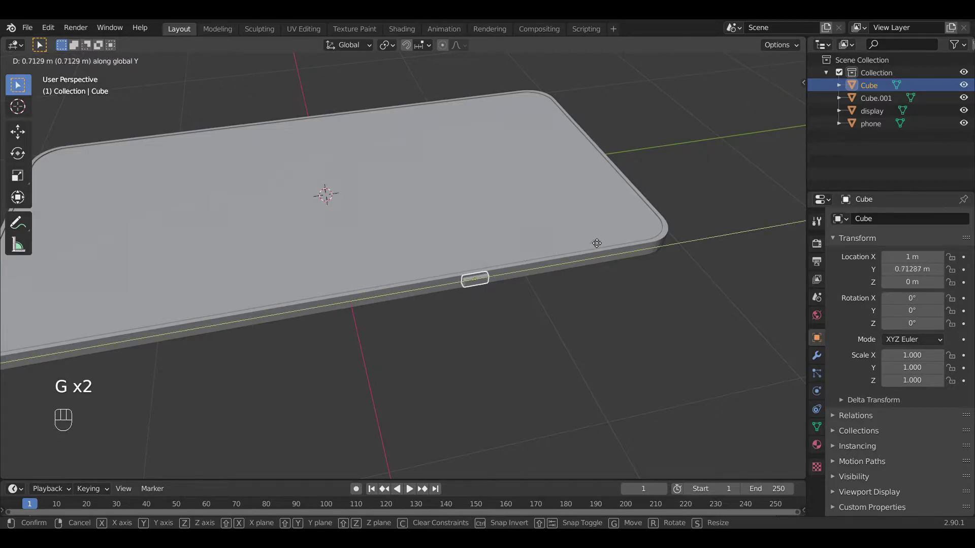
click(616, 237)
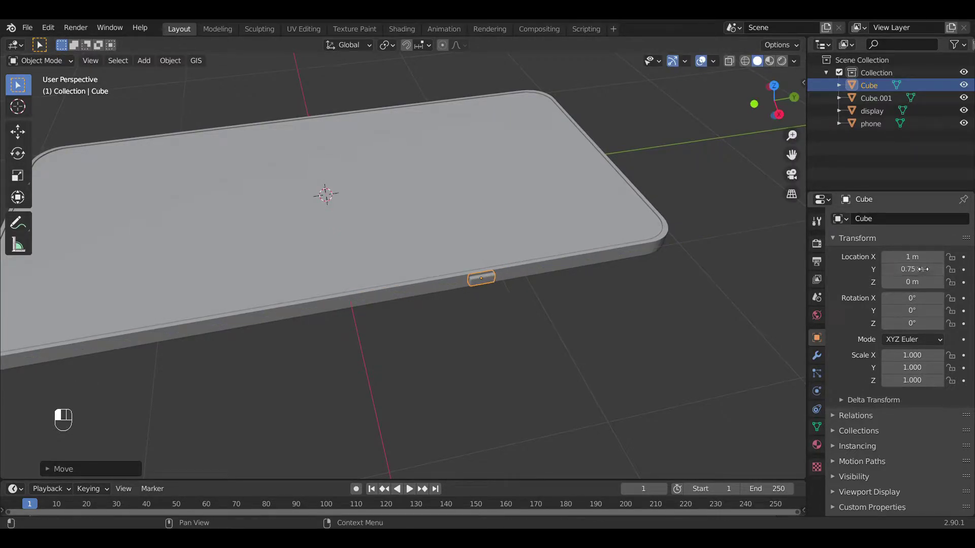
Set the Y location of the button on the opposite edge to 0.75 m.
middle_drag(567, 239, 280, 417)
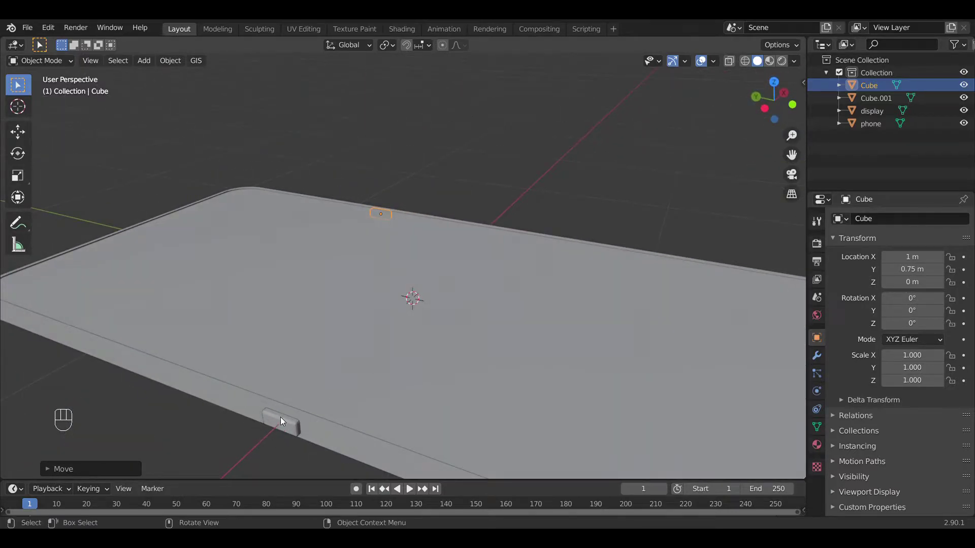
click(281, 420)
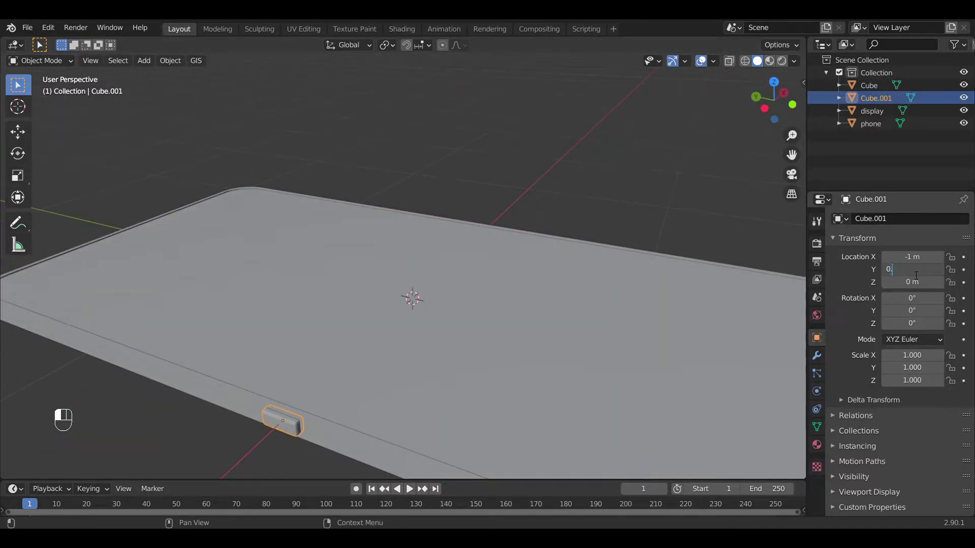
key(Return)
Duplicate the opposite-edge button along Y, placing the copy beside it at about 0.56 m.
middle_drag(349, 260, 397, 235)
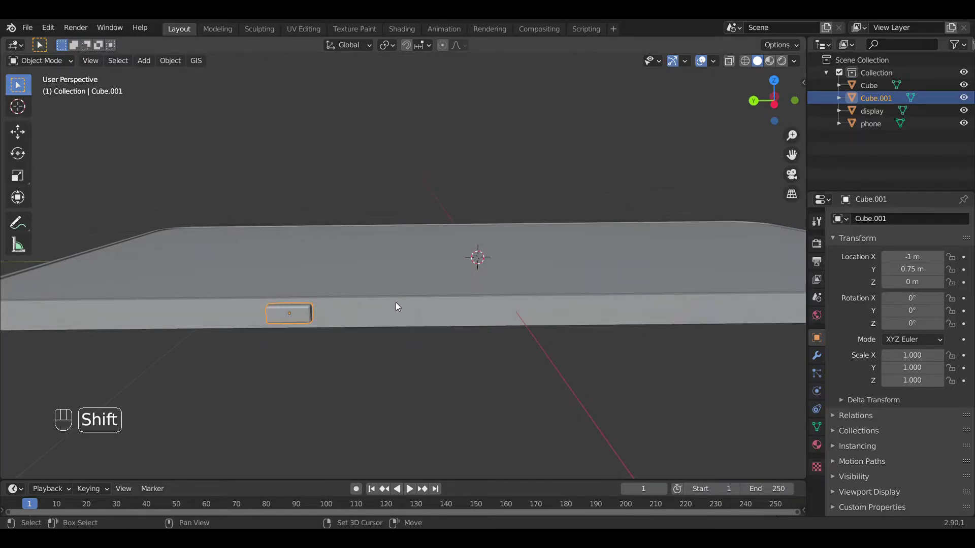
key(shift+d)
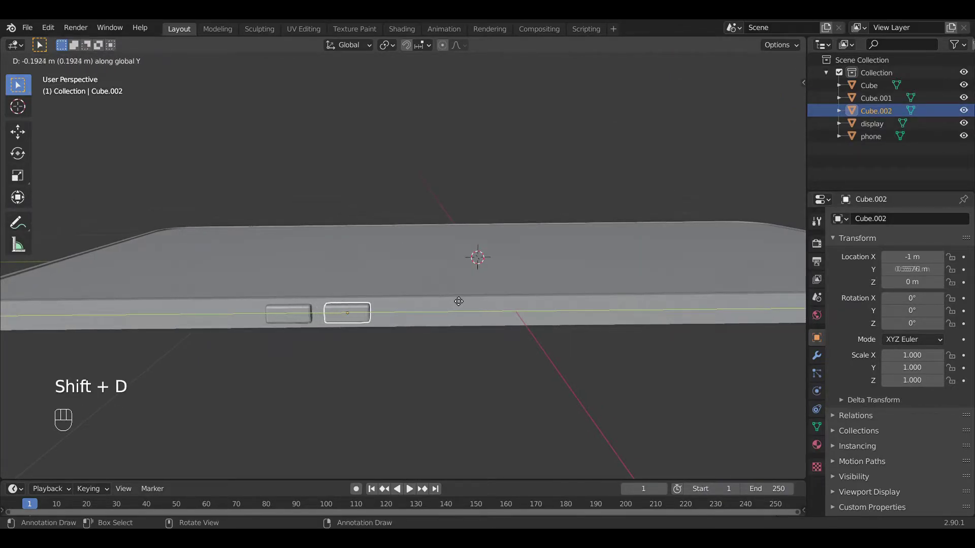
click(457, 302)
click(790, 297)
Place the duplicated second button along the edge and set its Y location to 0.55 m.
click(363, 315)
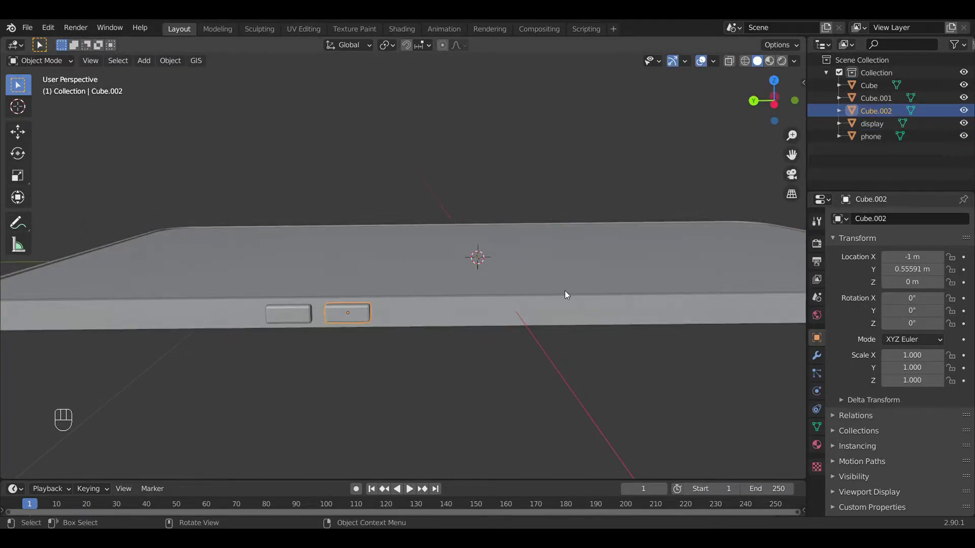
key(g)
key(g)
key(y)
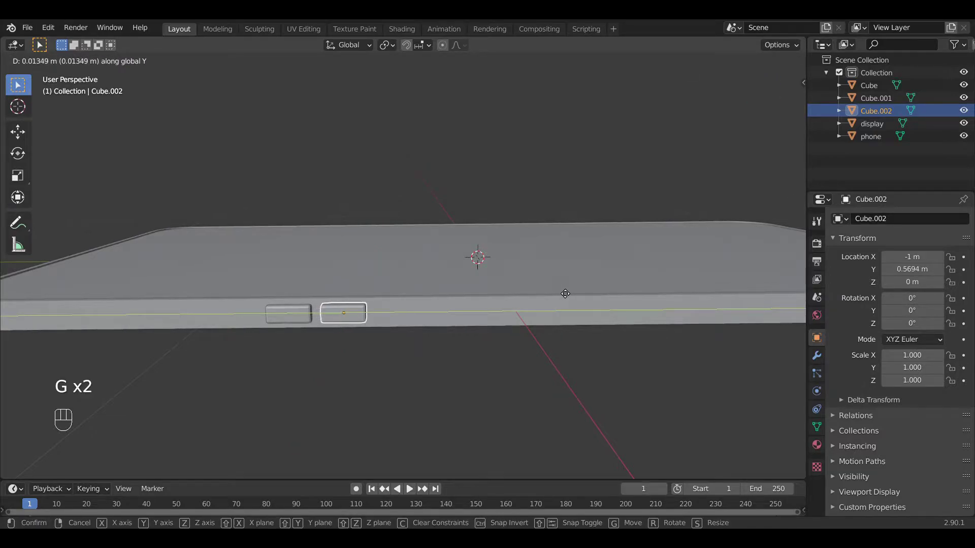
click(562, 291)
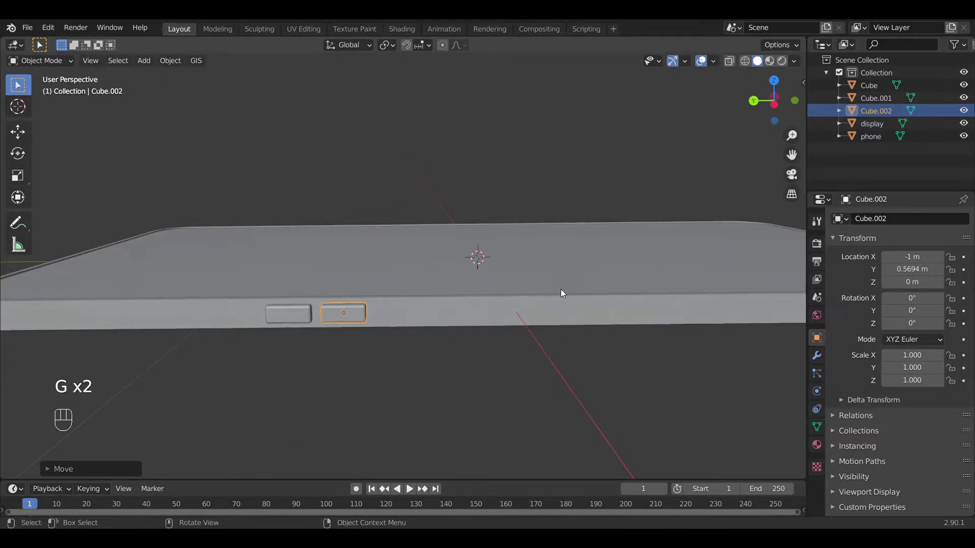
click(913, 270)
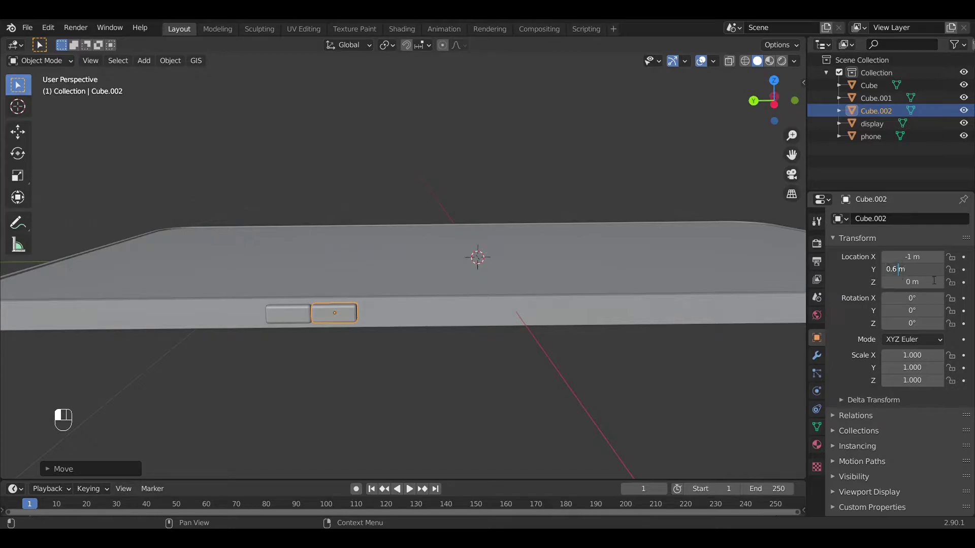
Add a cube mesh and scale it down uniformly to about 0.059.
middle_drag(776, 278, 427, 220)
scroll(492, 239, down, 2)
click(144, 60)
mouse_move(190, 80)
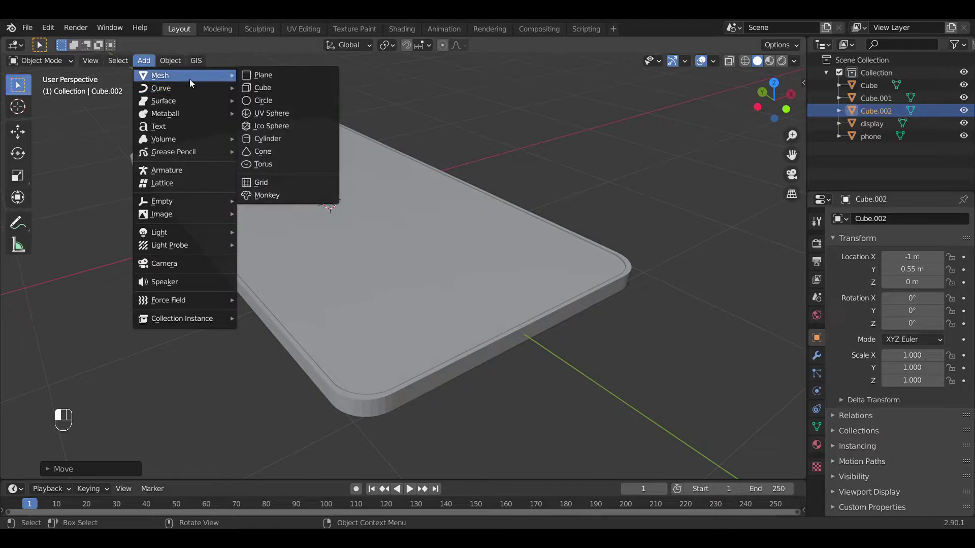
click(264, 88)
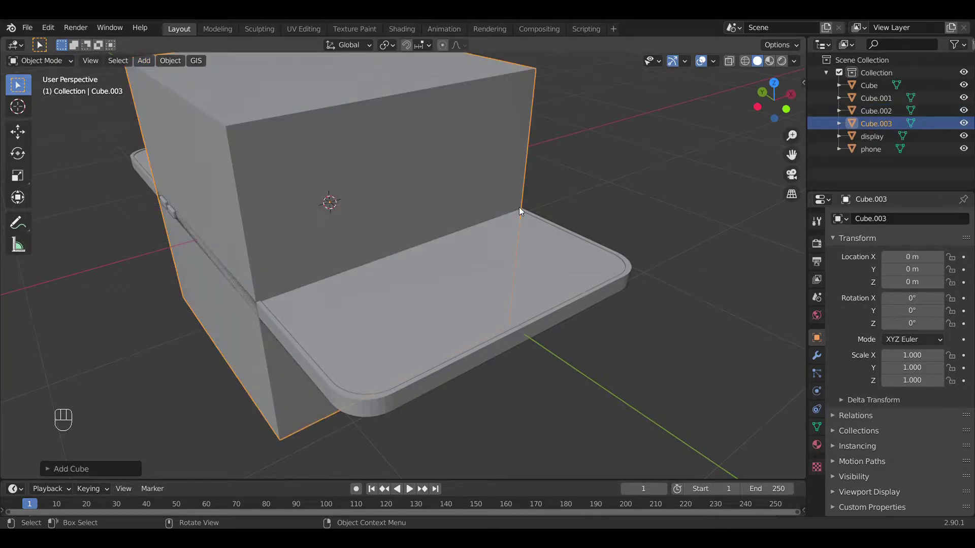
key(s)
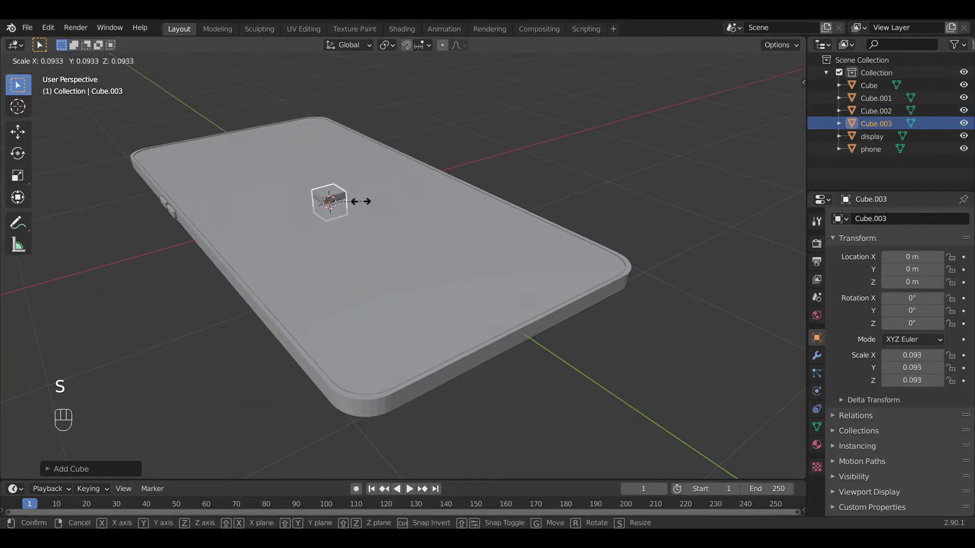
click(350, 206)
Move the small cube along Y to the phone's short edge, at about -2 m.
key(g)
key(g)
key(y)
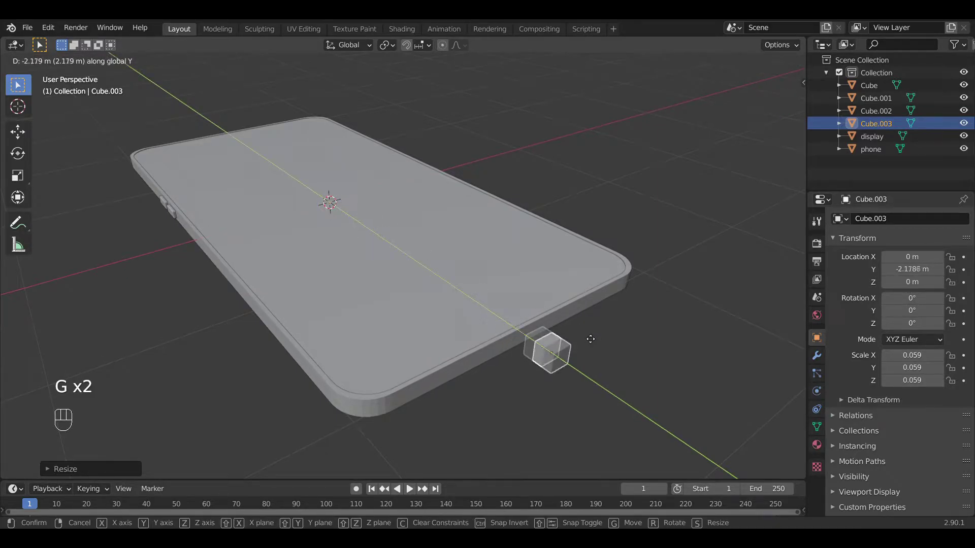
click(557, 321)
Flatten the small cube along Z to a scale of about 0.025.
middle_drag(529, 275, 598, 284)
scroll(481, 195, up, 3)
scroll(480, 194, up, 2)
key(s)
key(z)
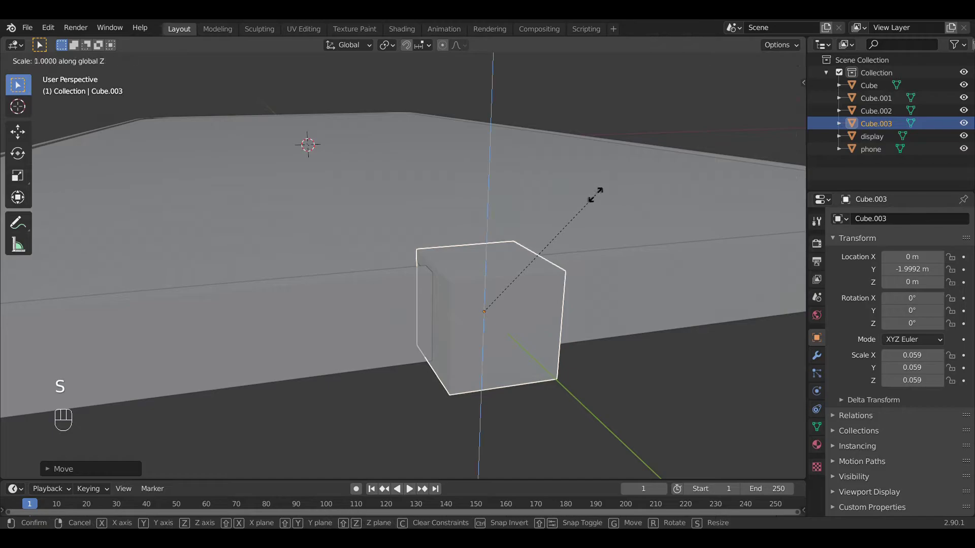
click(518, 269)
Widen the flattened block along X to a scale of about 0.122.
middle_drag(533, 263, 556, 229)
key(g)
right_click(559, 227)
key(s)
right_click(568, 228)
key(s)
key(x)
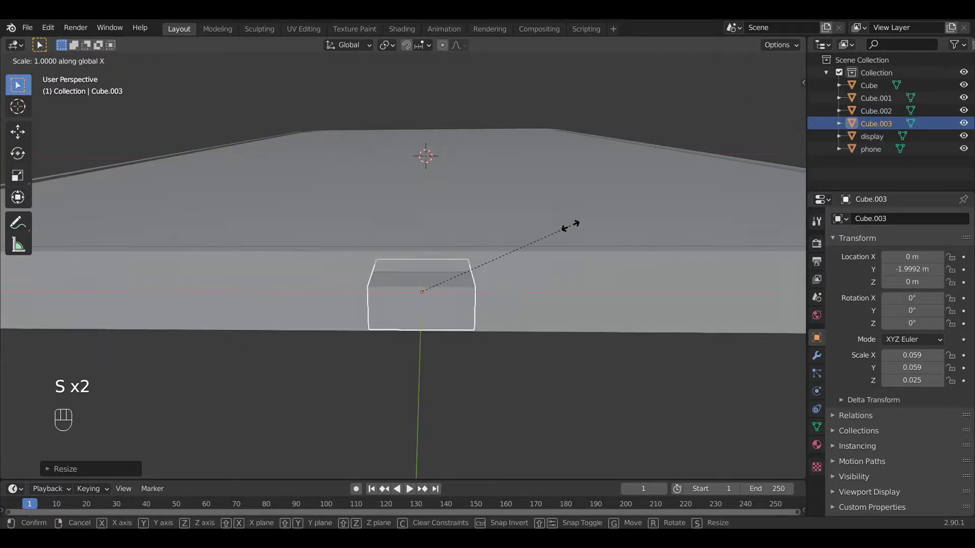
click(751, 234)
Stretch the block along Y to a scale of about 0.114.
key(s)
key(x)
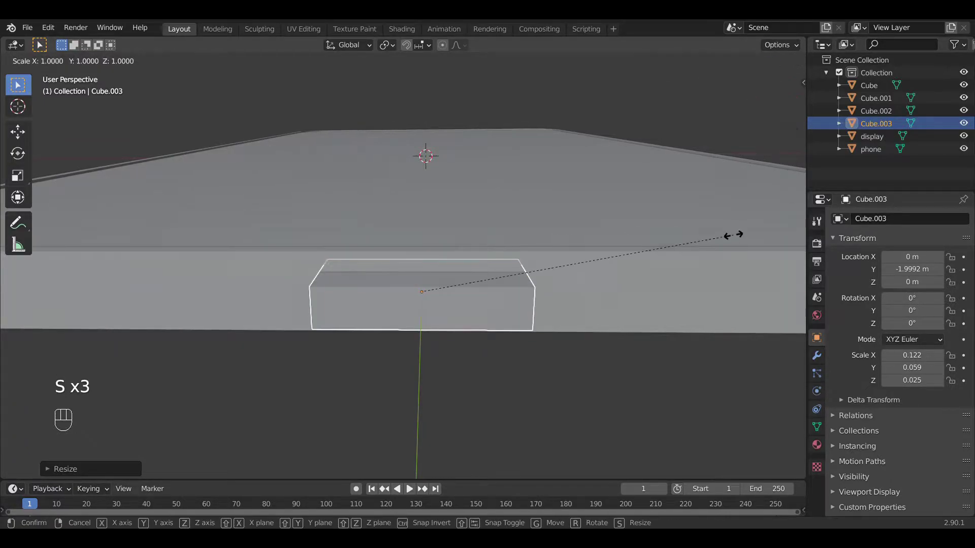
right_click(718, 244)
key(s)
key(y)
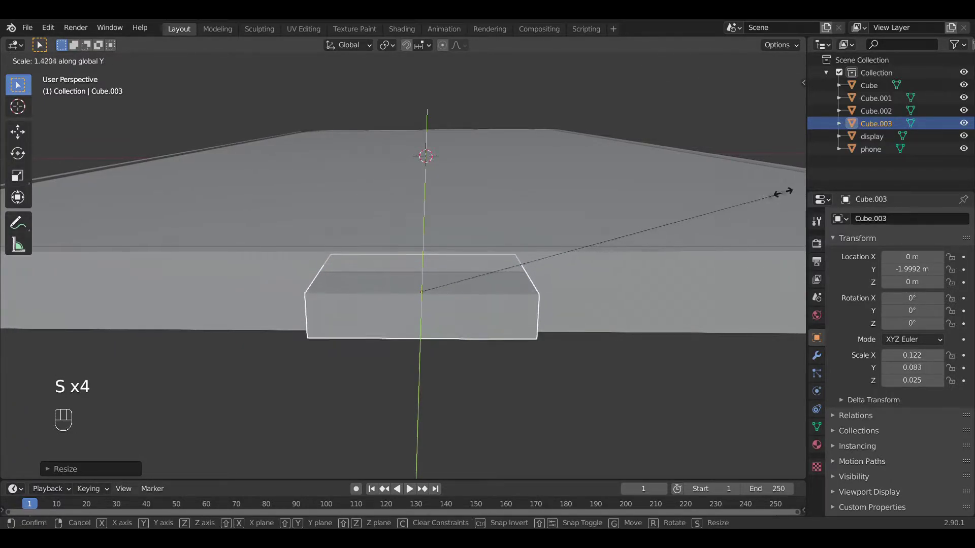
click(113, 167)
Apply the block's scale and bevel its four edges running along Y with 3 segments, about 0.024 m wide.
middle_drag(460, 199, 510, 175)
middle_drag(346, 278, 523, 238)
key(Tab)
click(98, 60)
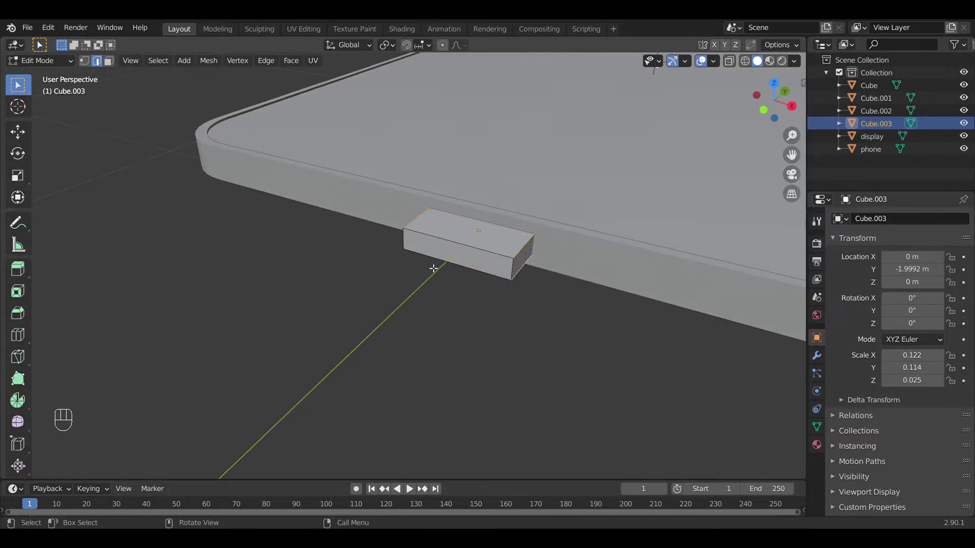
middle_drag(435, 270, 533, 254)
middle_drag(709, 209, 592, 261)
key(Tab)
key(ctrl+a)
click(592, 261)
key(Tab)
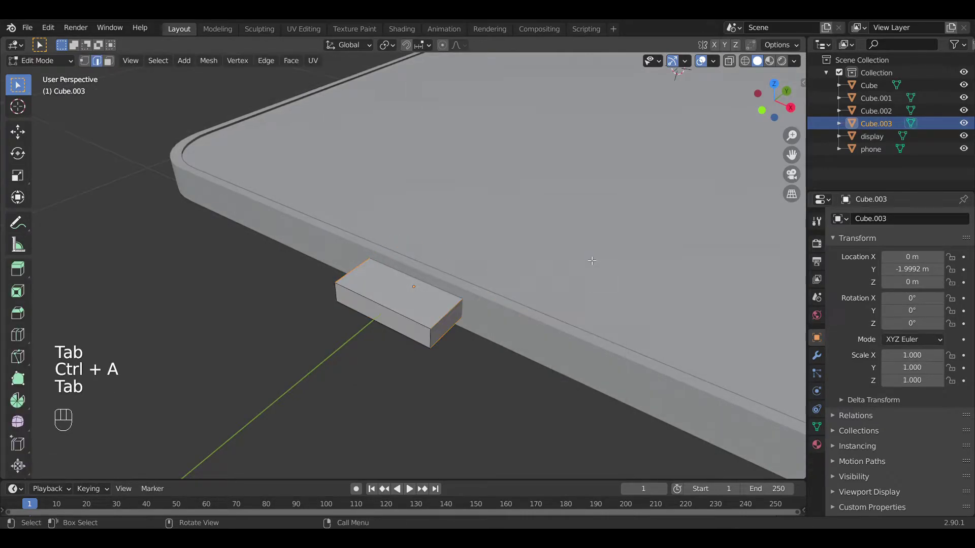
key(ctrl+b)
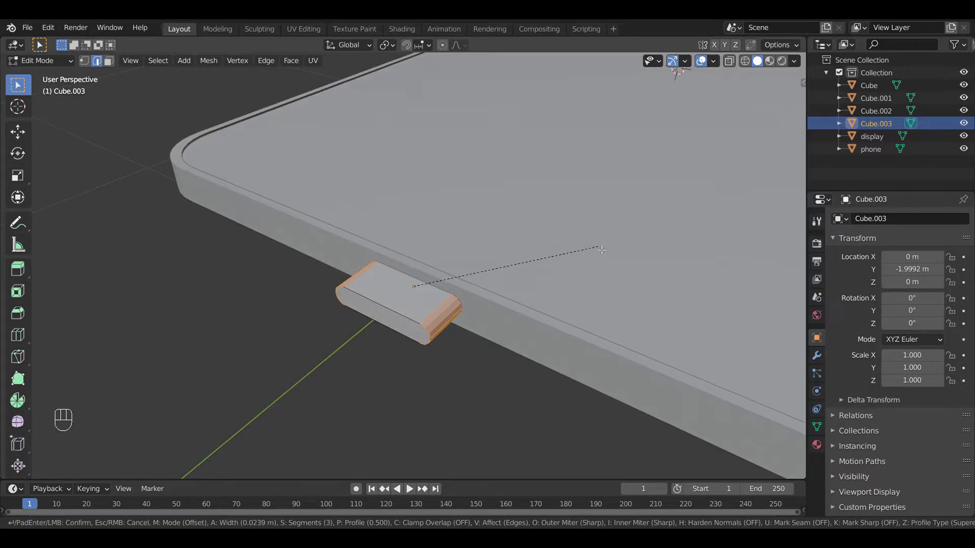
click(600, 250)
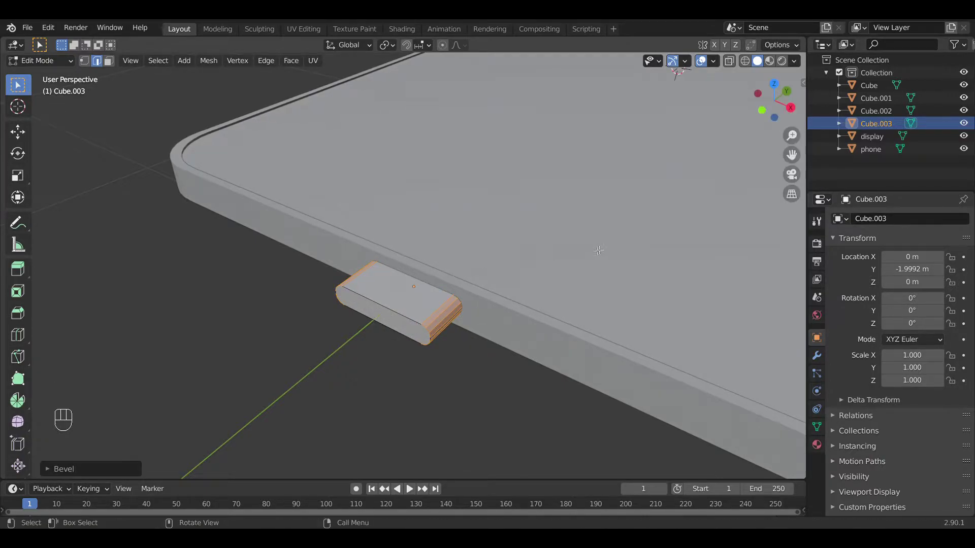
Move the rounded block along Y into the phone's short edge, to about -1.9 m.
key(Tab)
key(g)
key(y)
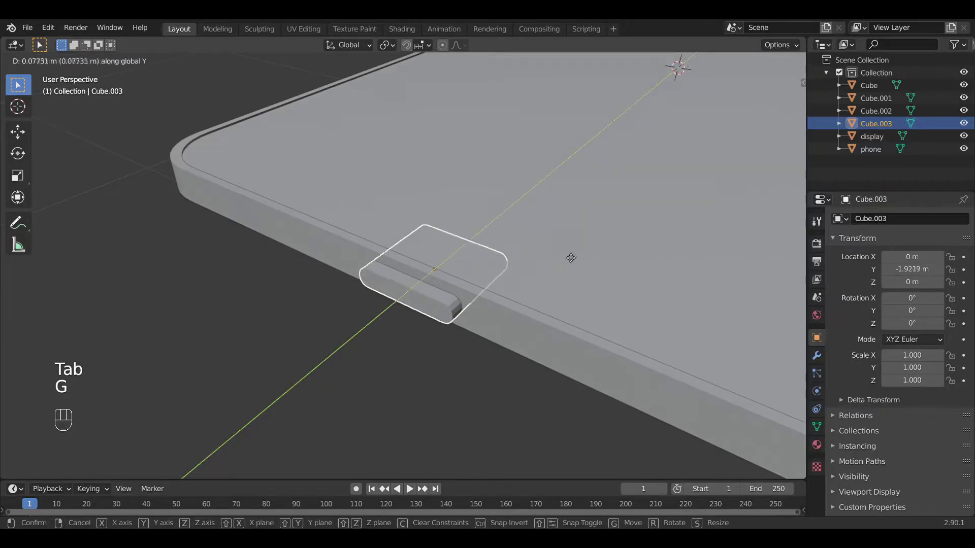
click(528, 295)
Add a Boolean modifier in Difference mode to the phone body, with the rounded block Cube.003 as its object.
click(496, 306)
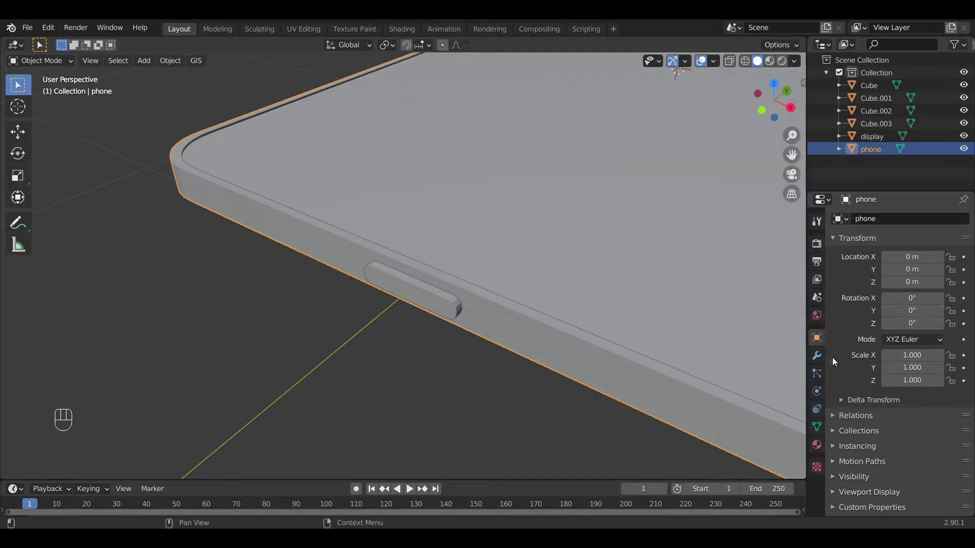
click(815, 355)
click(886, 220)
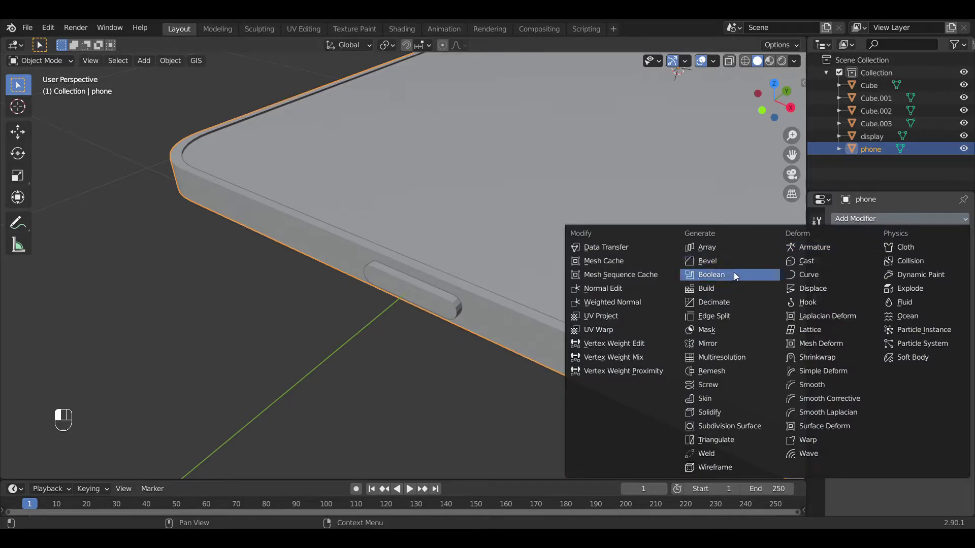
click(724, 273)
click(948, 275)
click(457, 306)
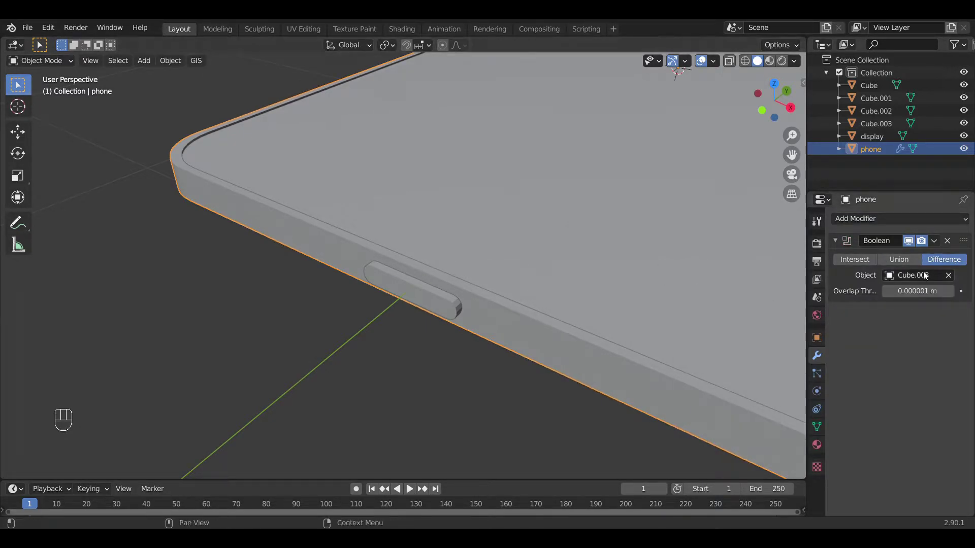
click(435, 304)
key(g)
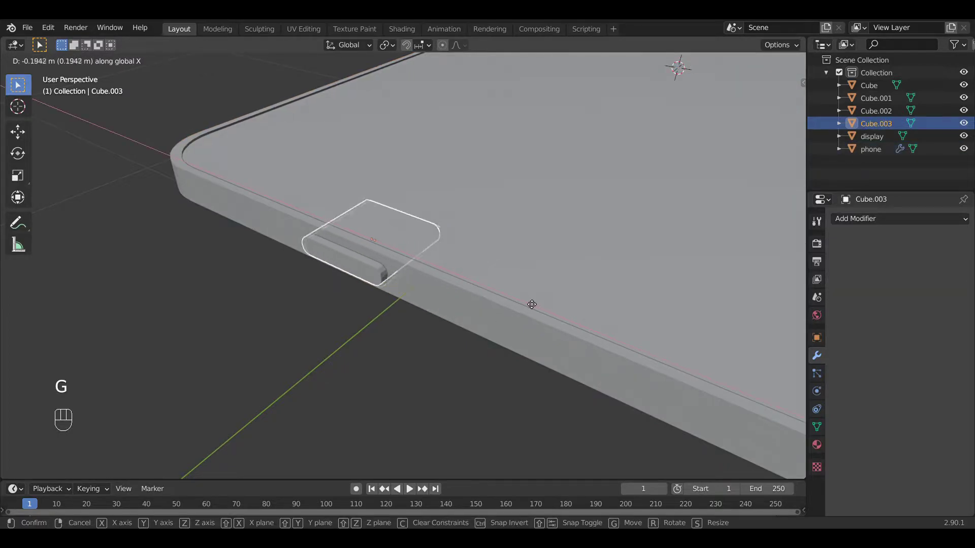
right_click(800, 295)
click(482, 298)
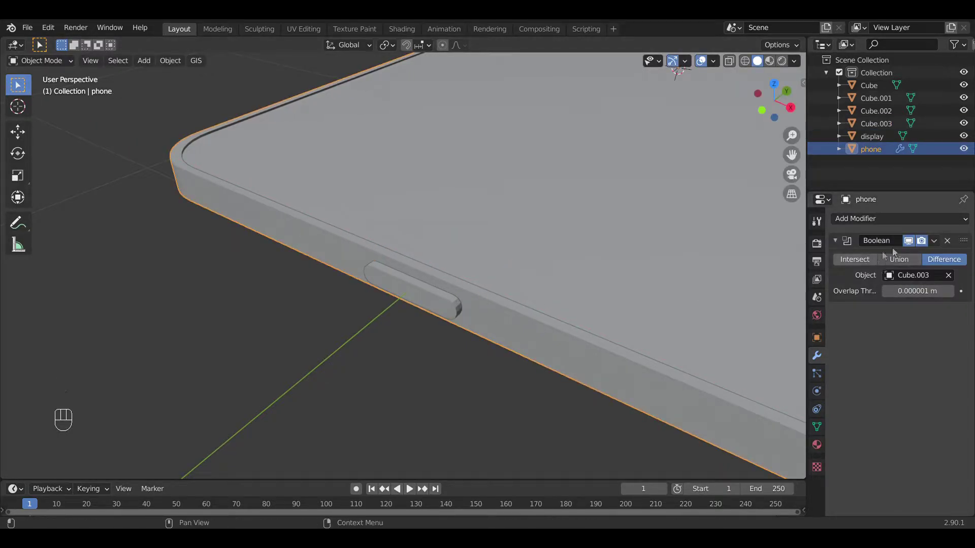
click(960, 292)
click(960, 292)
click(960, 292)
click(960, 292)
click(435, 293)
click(507, 309)
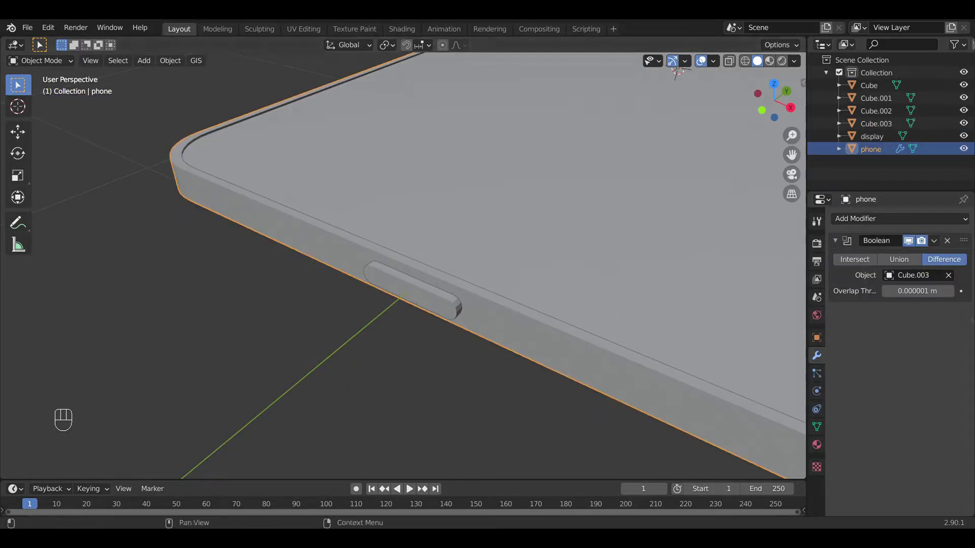
key(Return)
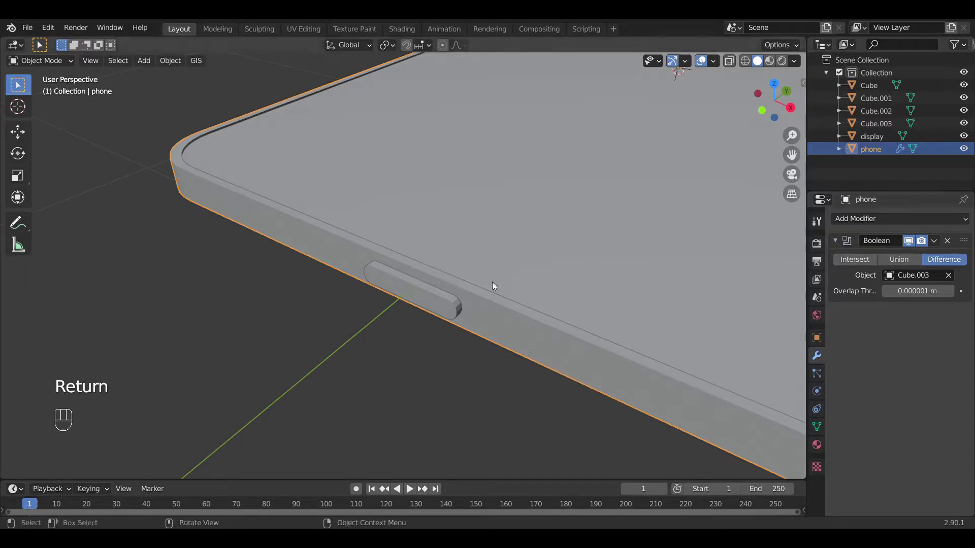
click(443, 294)
key(g)
right_click(450, 300)
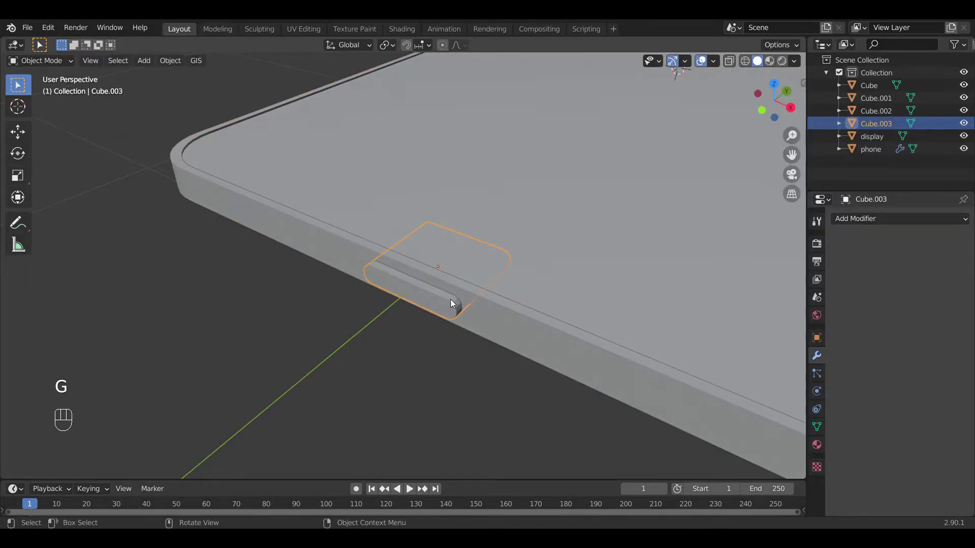
Apply the Boolean modifier on the phone body.
click(518, 315)
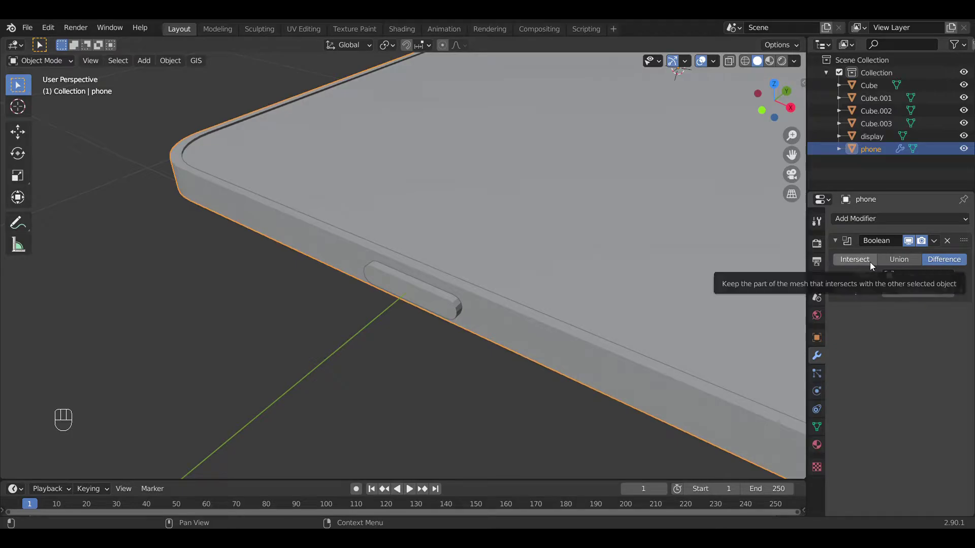
click(852, 240)
click(851, 240)
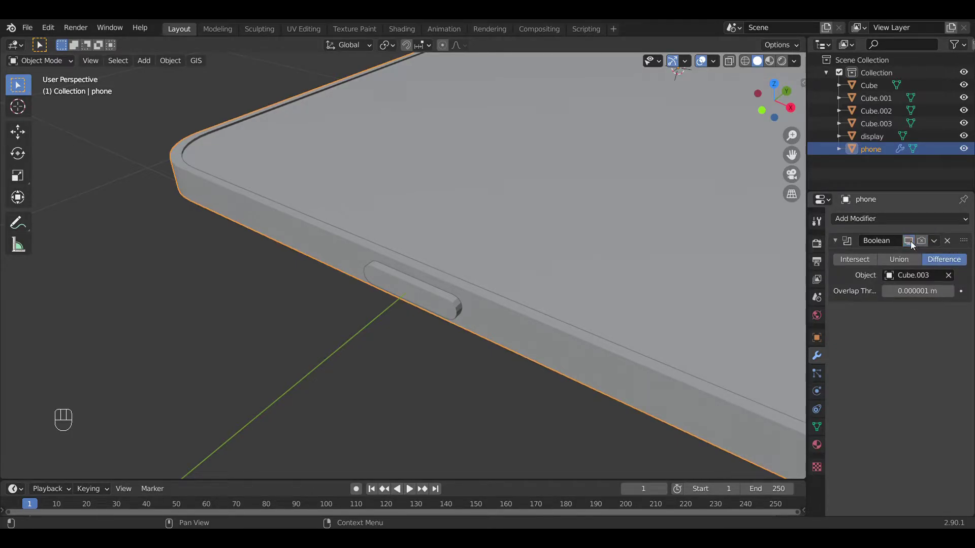
click(934, 241)
click(912, 256)
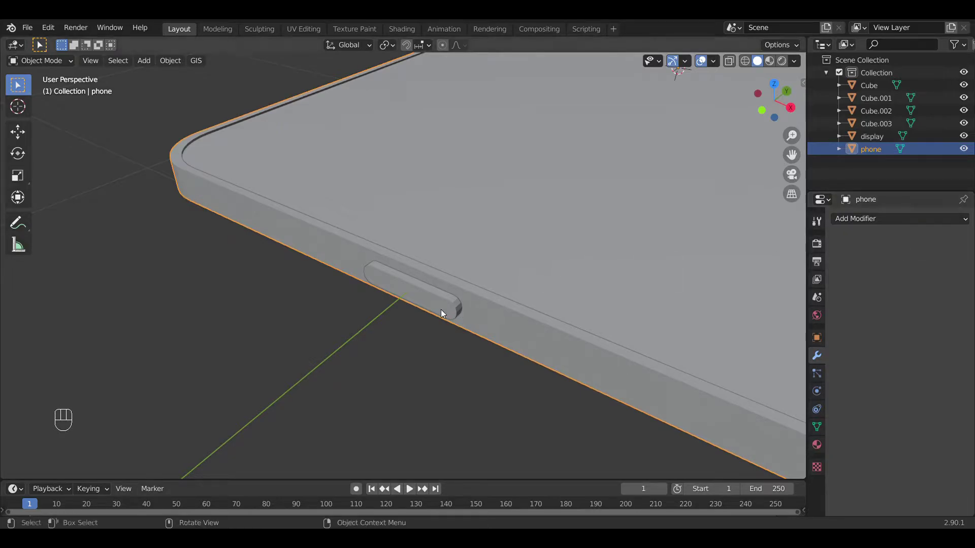
Scale the rounded block down slightly and adjust its position inside the port cutout.
click(441, 309)
key(g)
click(446, 314)
key(s)
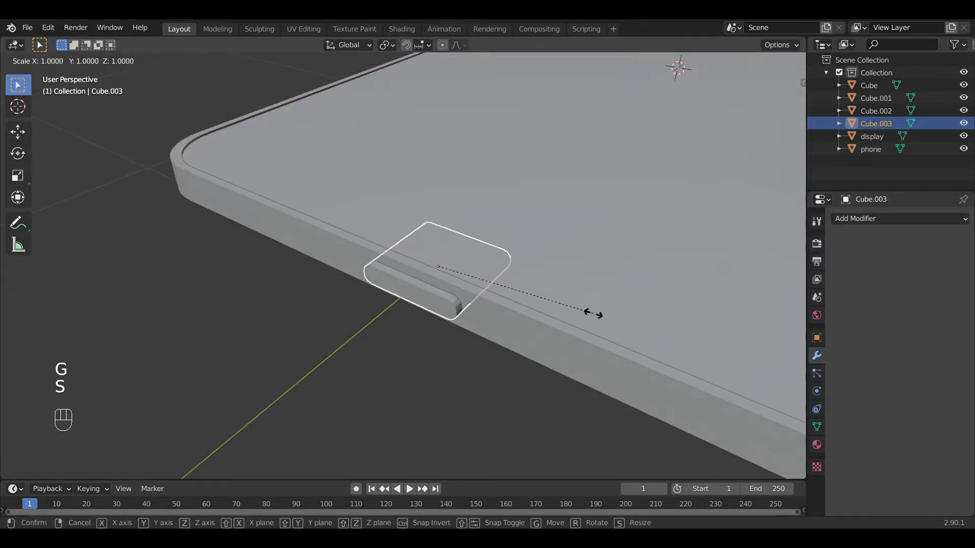
click(546, 309)
middle_drag(509, 255, 598, 197)
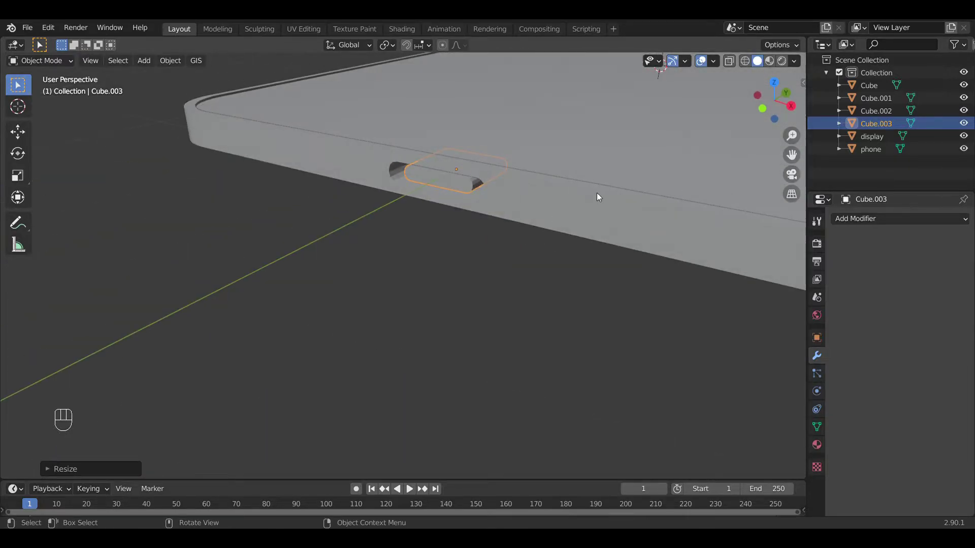
key(g)
key(g)
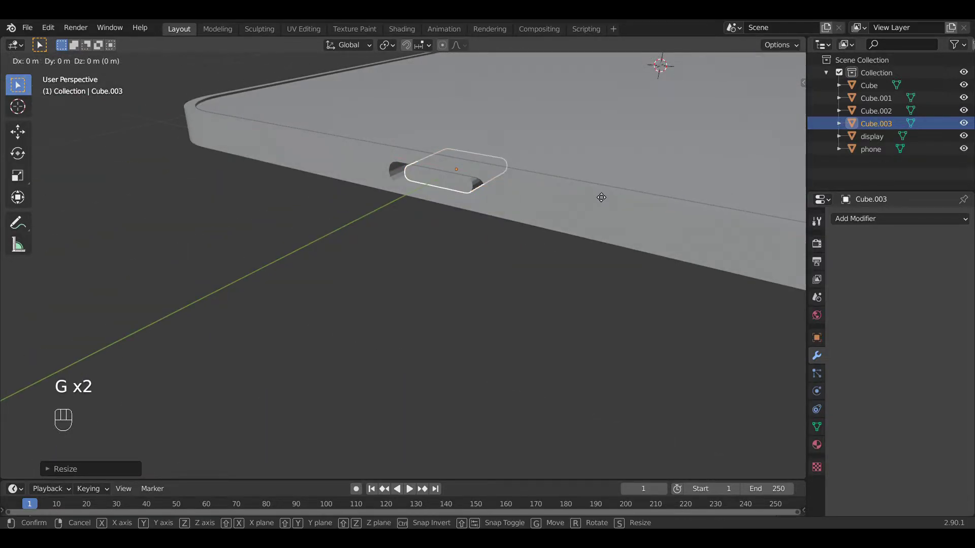
click(607, 192)
Rename the rounded block in the port cutout, Cube.003, as power_C.
middle_drag(577, 163, 488, 259)
click(544, 282)
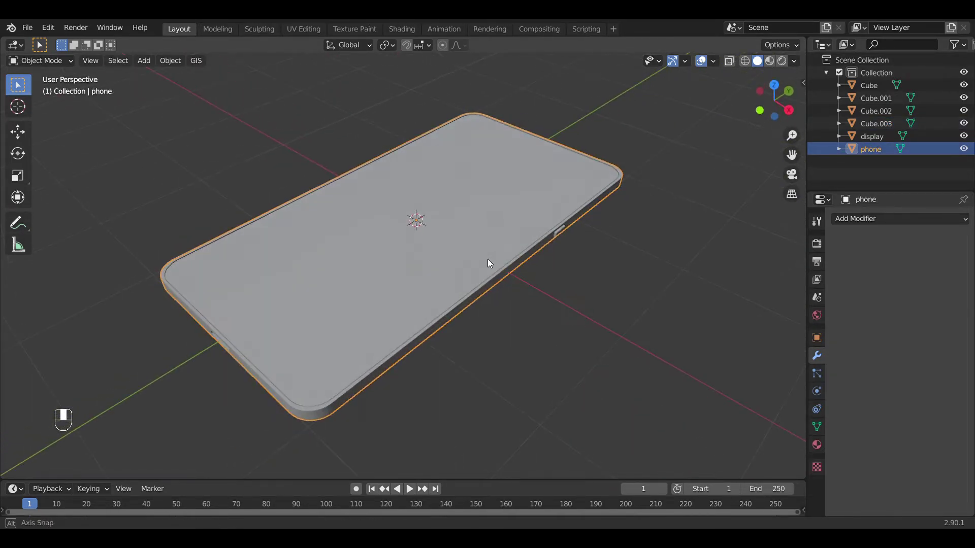
click(558, 231)
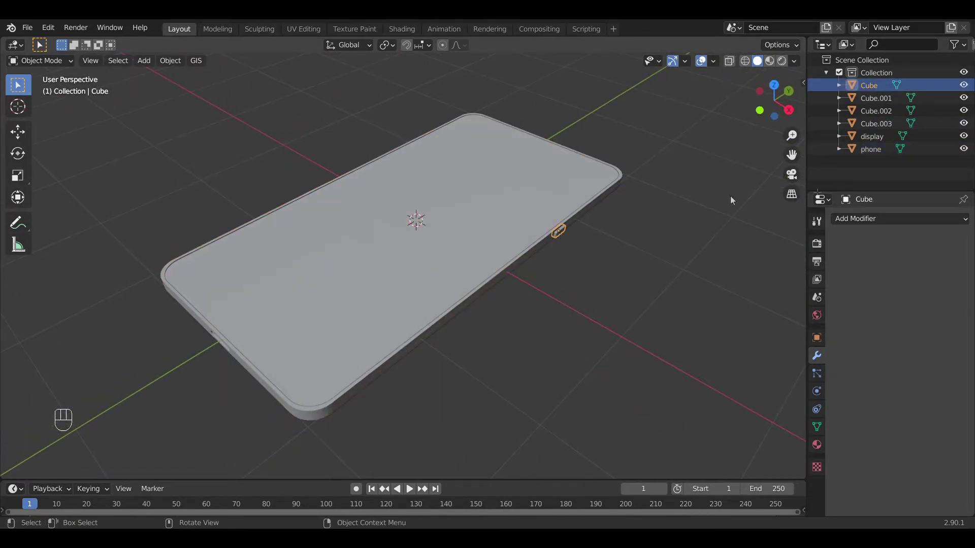
click(884, 123)
double_click(881, 124)
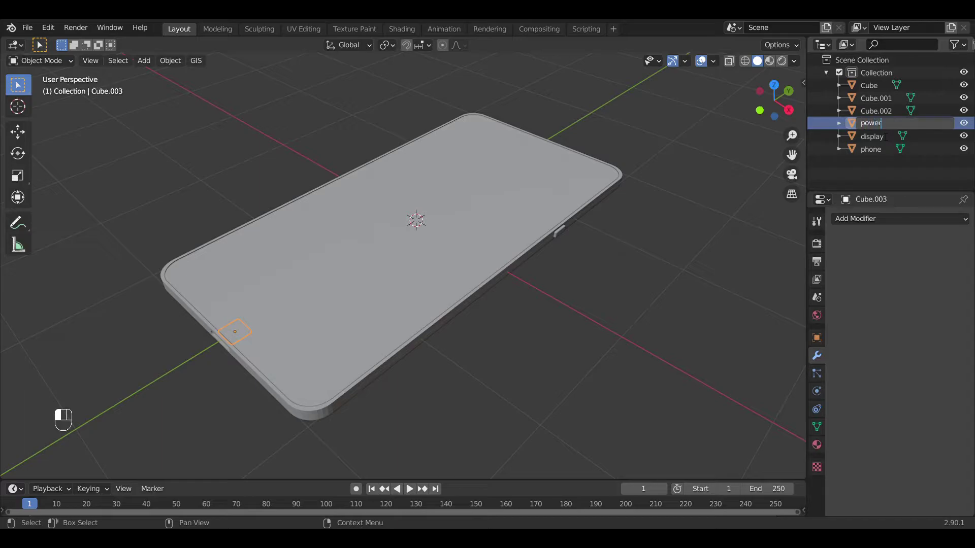
text(power_C)
key(Return)
Rename the single side button object, Cube, as on_off.
click(869, 85)
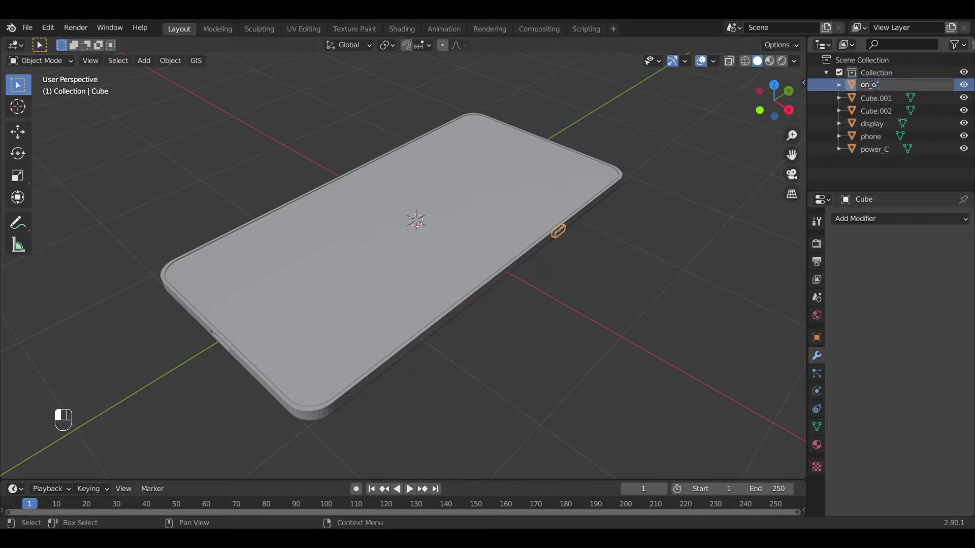
text(ff)
key(Return)
Rename the two buttons on the opposite side, Cube.001 and Cube.002, as volume1 and volume2.
double_click(873, 84)
text(volume_)
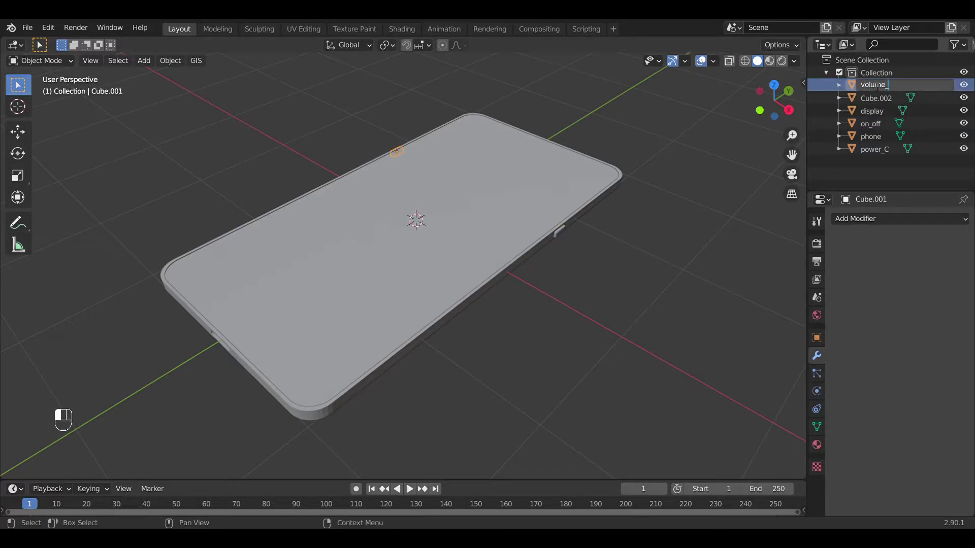
key(Return)
double_click(873, 85)
text(volume2)
key(Return)
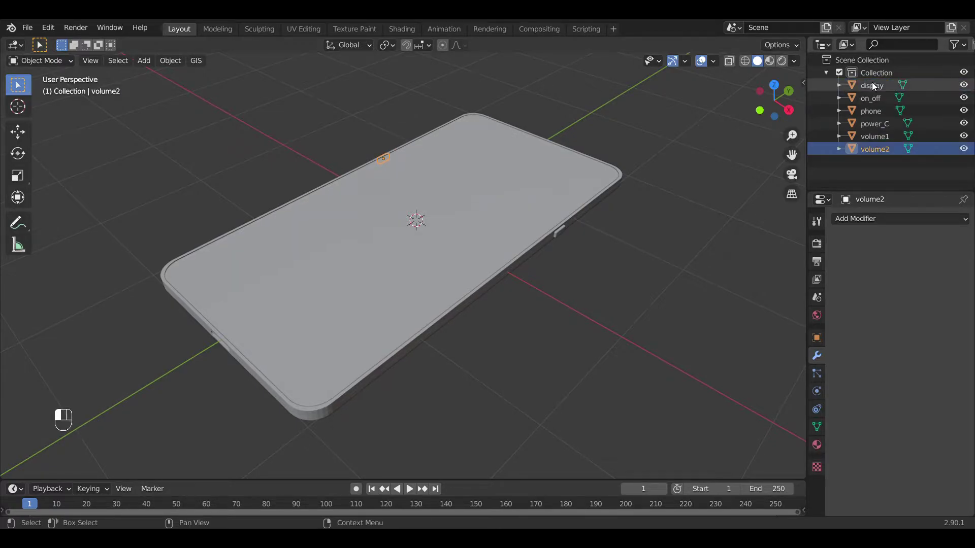
Give the power_C object a material slot and assign the existing display material to it.
click(869, 124)
click(817, 445)
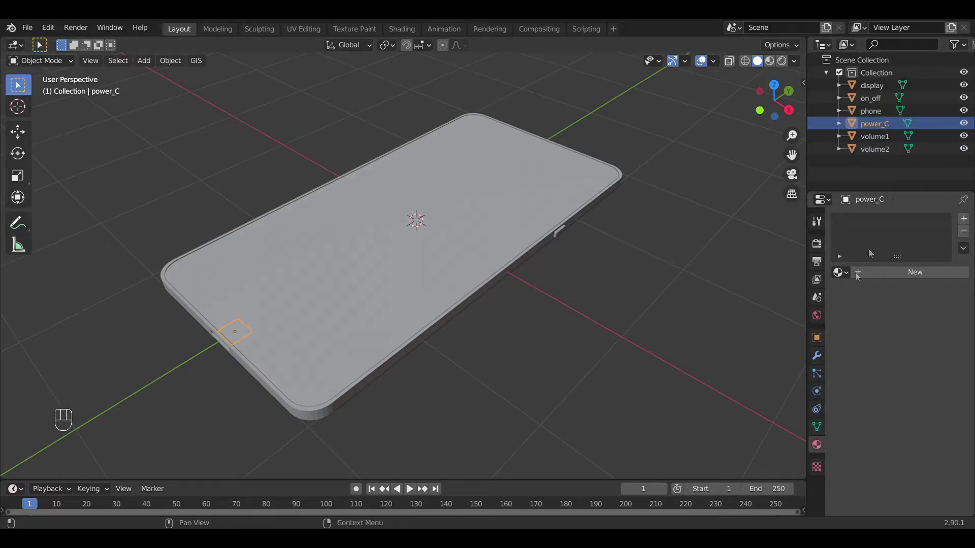
click(864, 272)
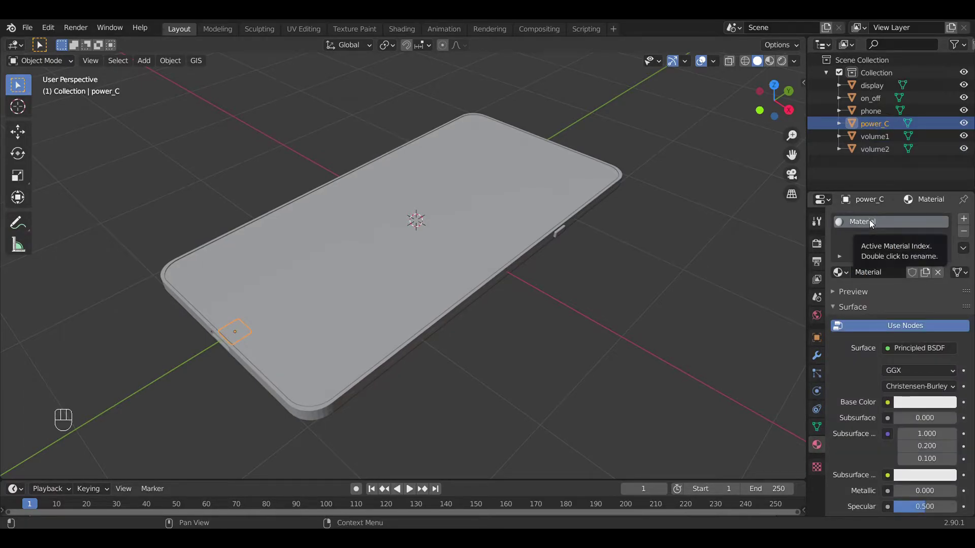
click(841, 272)
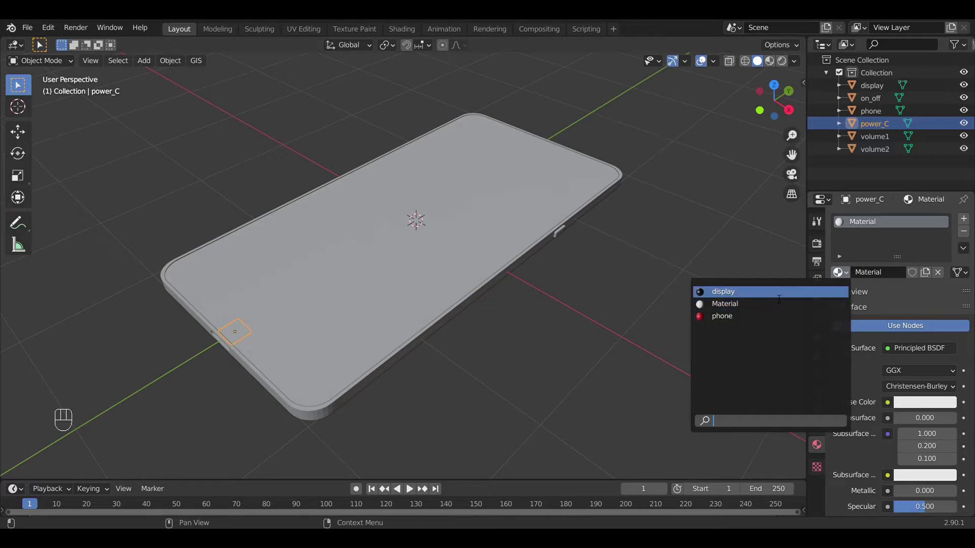
Create a material named button on the on_off object, with a dark grey base color of value about 0.241.
click(874, 99)
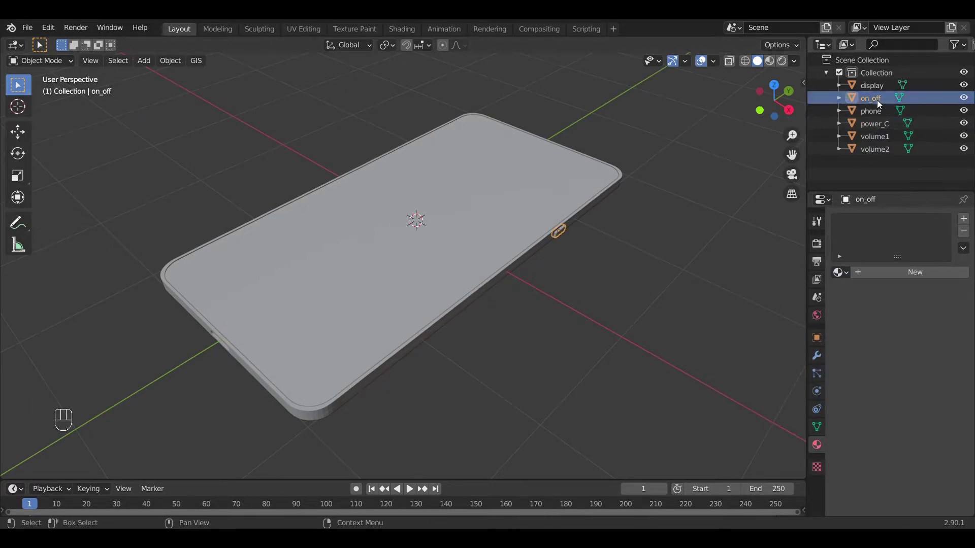
click(909, 272)
double_click(884, 217)
text(button)
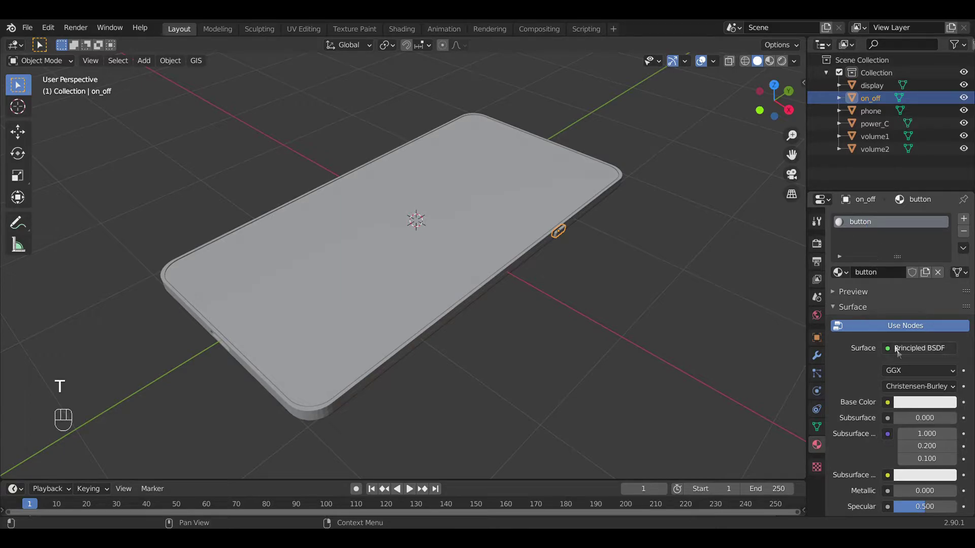
click(912, 401)
click(912, 402)
drag(942, 273, 947, 288)
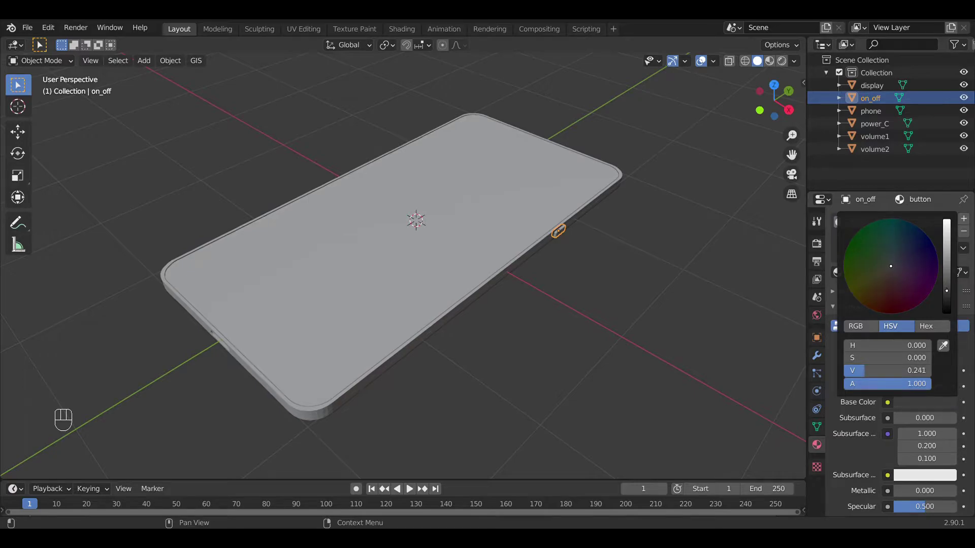
Assign the existing button material to both volume1 and volume2.
click(876, 135)
click(840, 272)
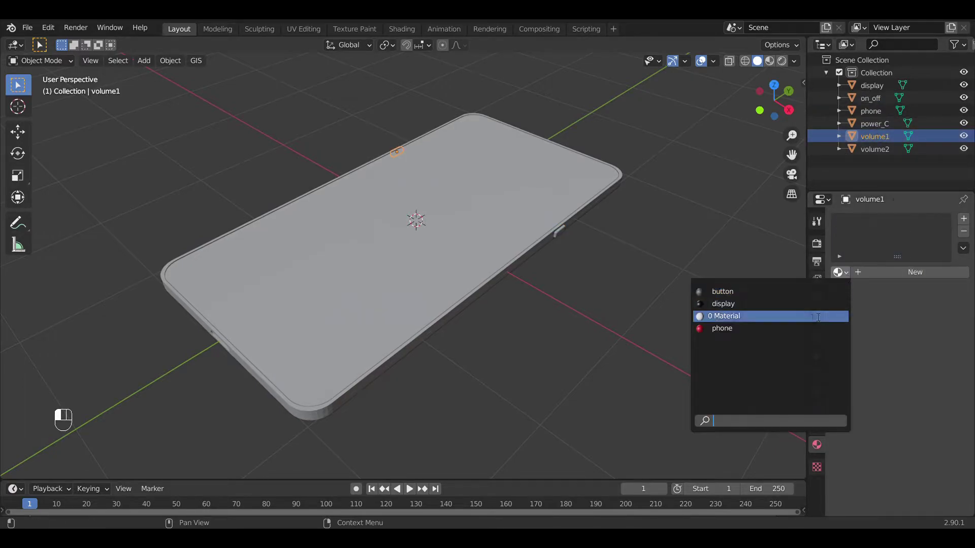
click(723, 292)
click(875, 149)
click(840, 273)
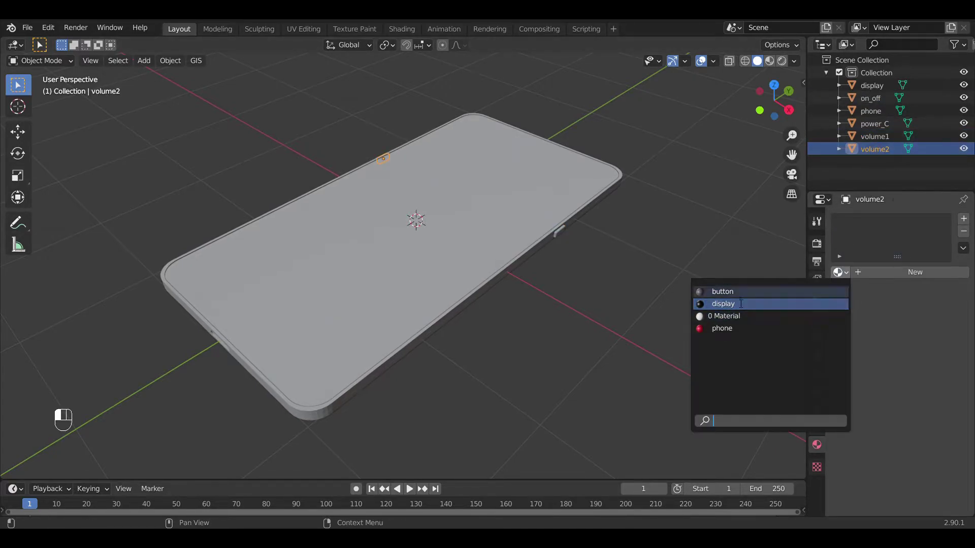
click(732, 292)
Switch to material preview and set the button material's base color to dark red, about H 0.994, S 0.734, V 0.449.
click(770, 61)
mouse_move(513, 162)
middle_down()
mouse_move(514, 121)
mouse_move(538, 105)
mouse_move(510, 117)
mouse_move(523, 112)
middle_up()
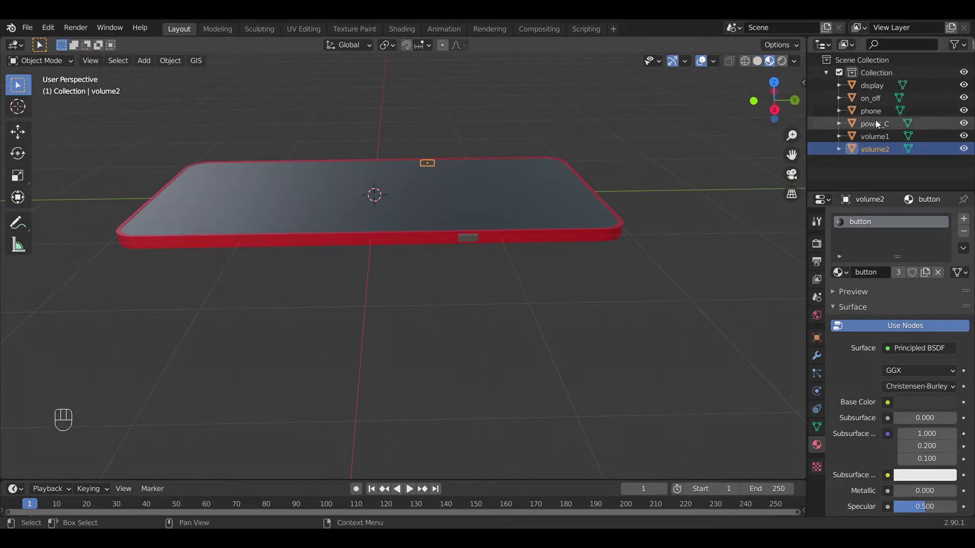
click(919, 404)
drag(888, 284, 892, 301)
drag(945, 264, 946, 271)
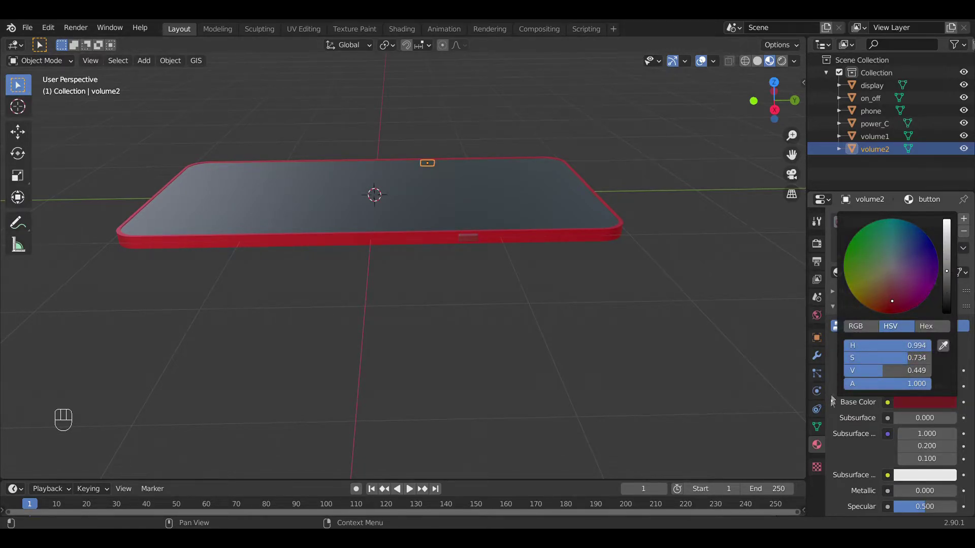
Return the viewport to solid shading and add a cube mesh for the camera block on the phone's back.
mouse_move(699, 269)
middle_down()
mouse_move(526, 160)
mouse_move(553, 144)
mouse_move(574, 194)
mouse_move(464, 148)
mouse_move(450, 170)
middle_up()
key(z)
middle_drag(377, 190, 366, 263)
scroll(386, 244, up, 4)
shift+middle_drag(413, 218, 672, 188)
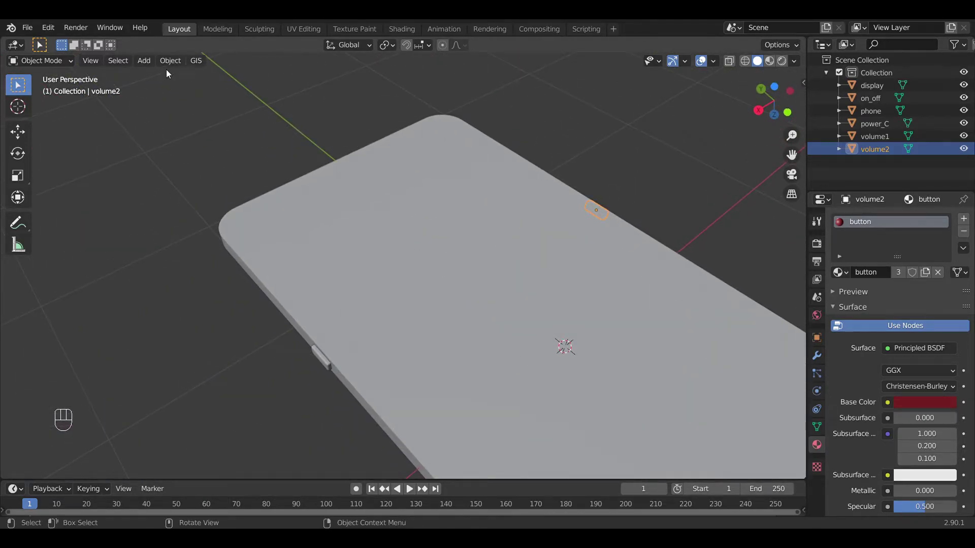
key(shift+a)
mouse_move(213, 75)
click(283, 86)
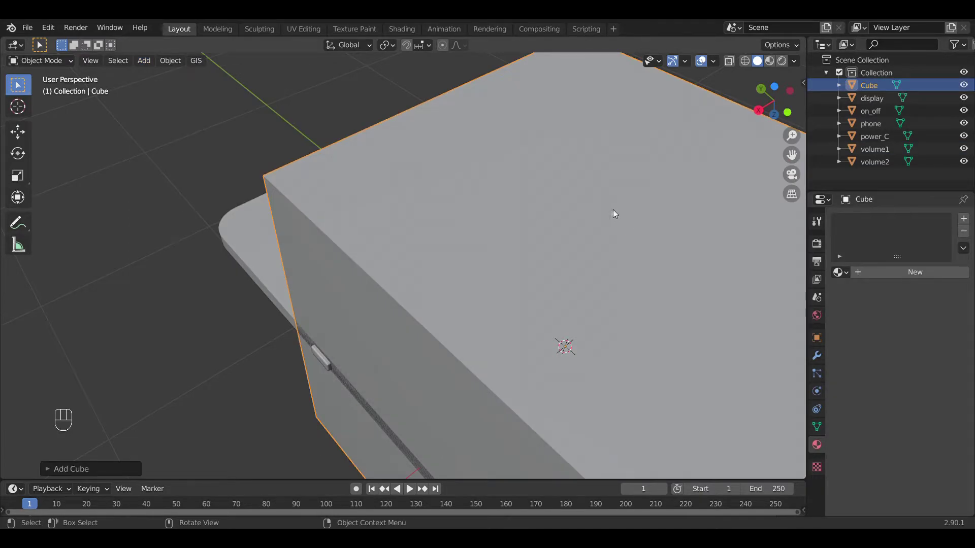
Scale the new cube to about 0.426 overall and flatten it along Z to about 0.091.
key(s)
click(617, 274)
key(s)
key(z)
click(603, 347)
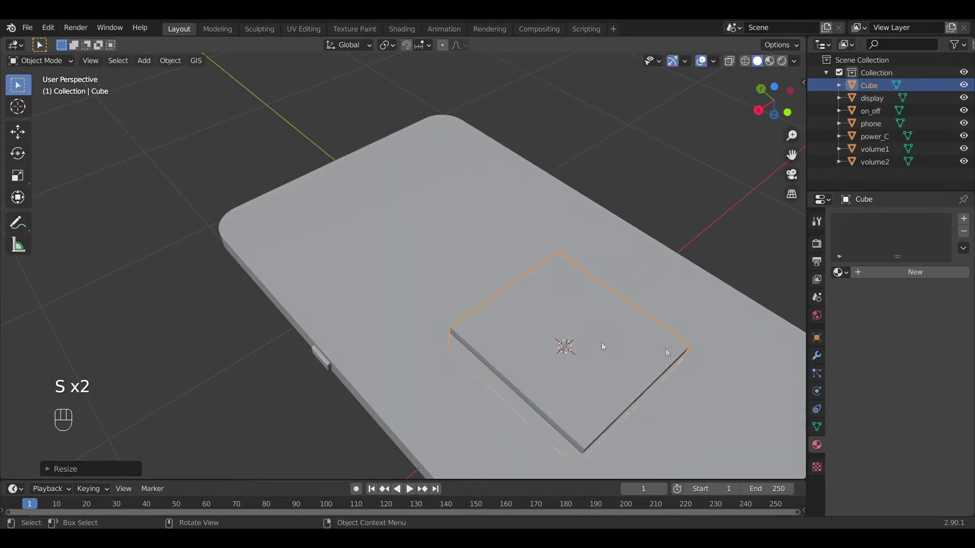
Move the flat block to a corner of the phone's back, with location X 0.45 m and Y 1.45 m.
click(817, 338)
key(g)
key(x)
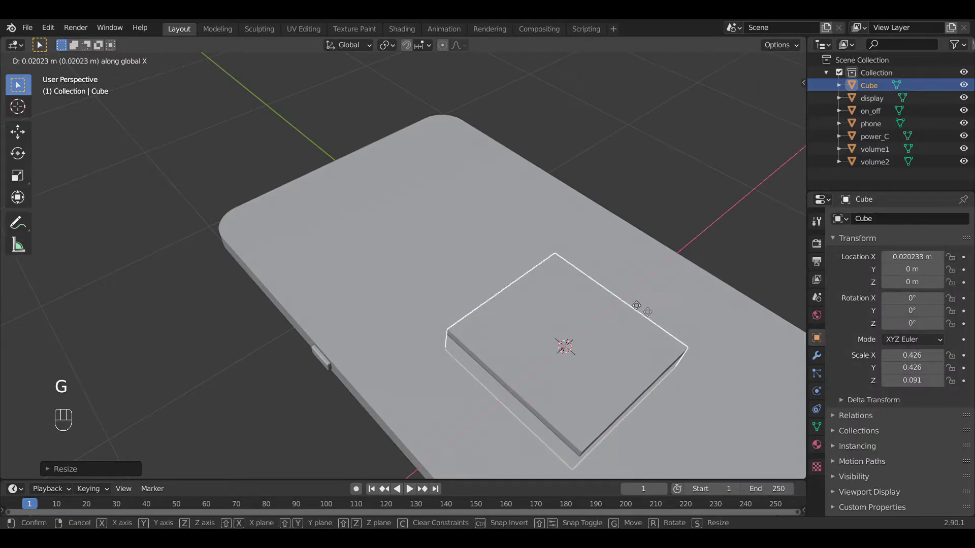
click(559, 300)
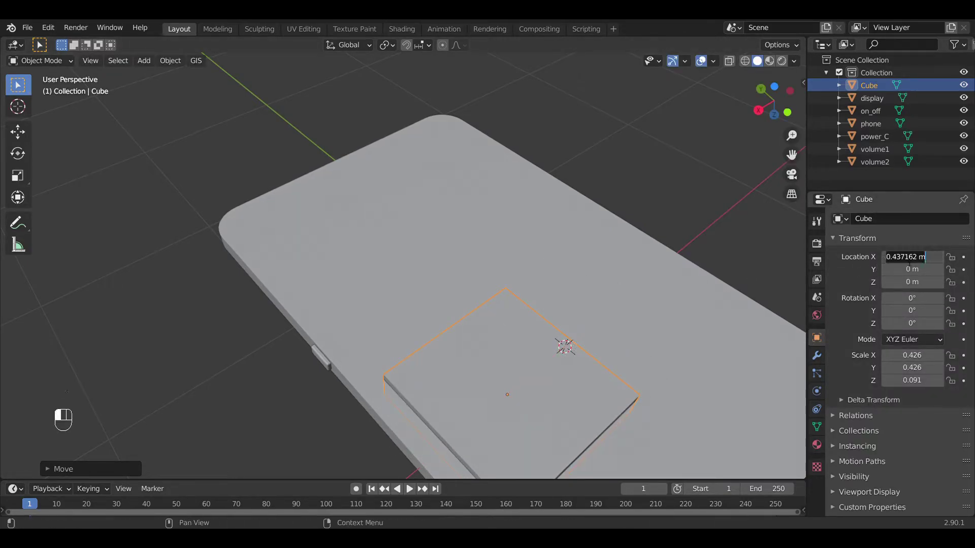
key(Return)
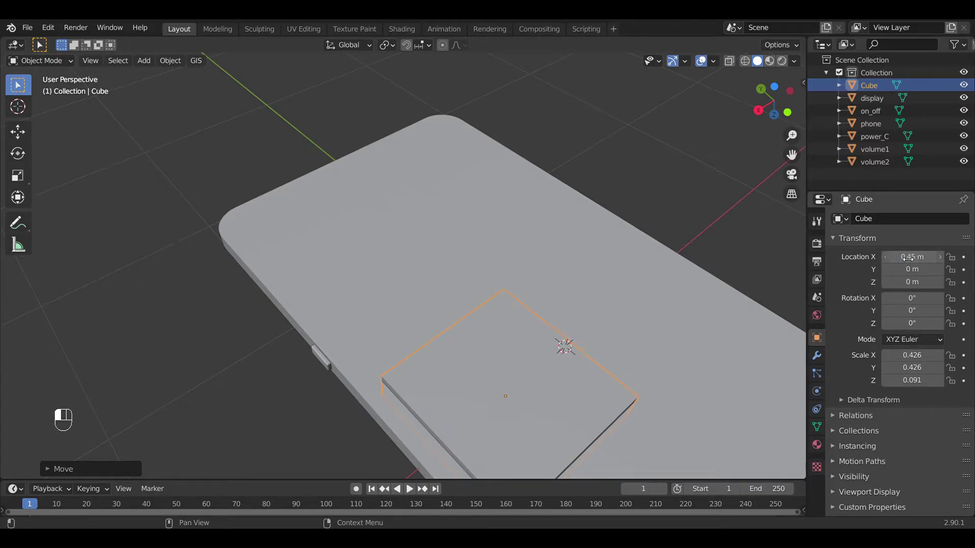
middle_drag(642, 256, 601, 312)
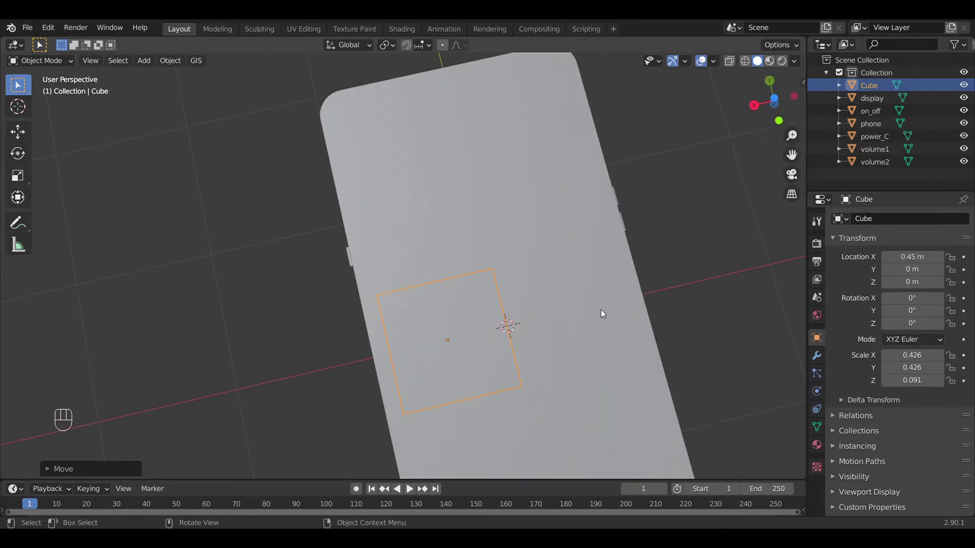
click(550, 166)
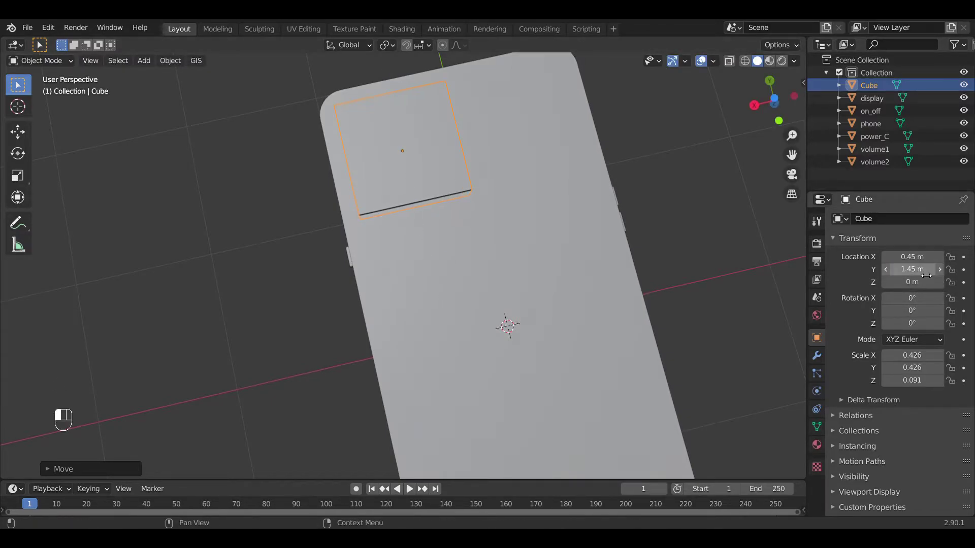
Thin the block along Z to a scale of about 0.036 and move it to about Z -0.062 m.
middle_drag(461, 79, 534, 250)
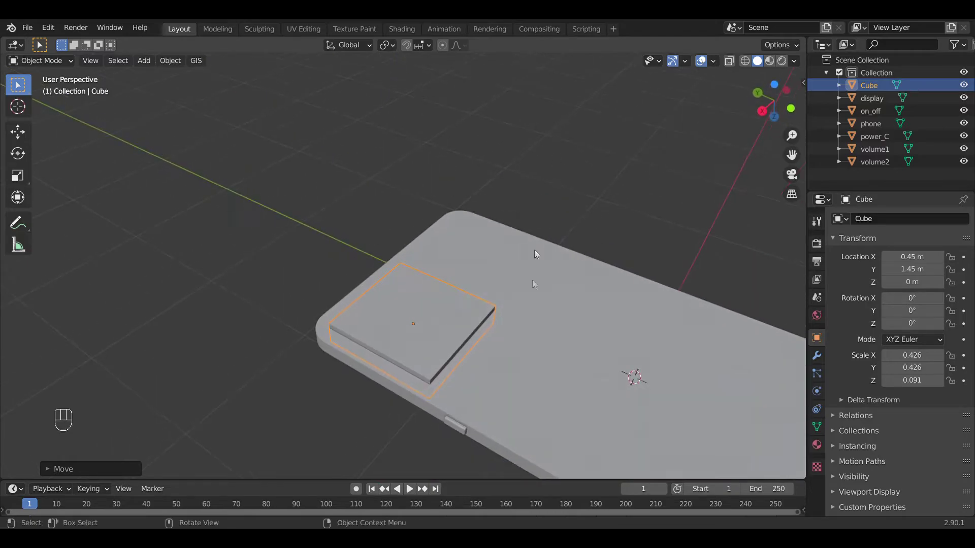
scroll(538, 274, up, 3)
shift+middle_drag(543, 303, 551, 208)
key(s)
key(z)
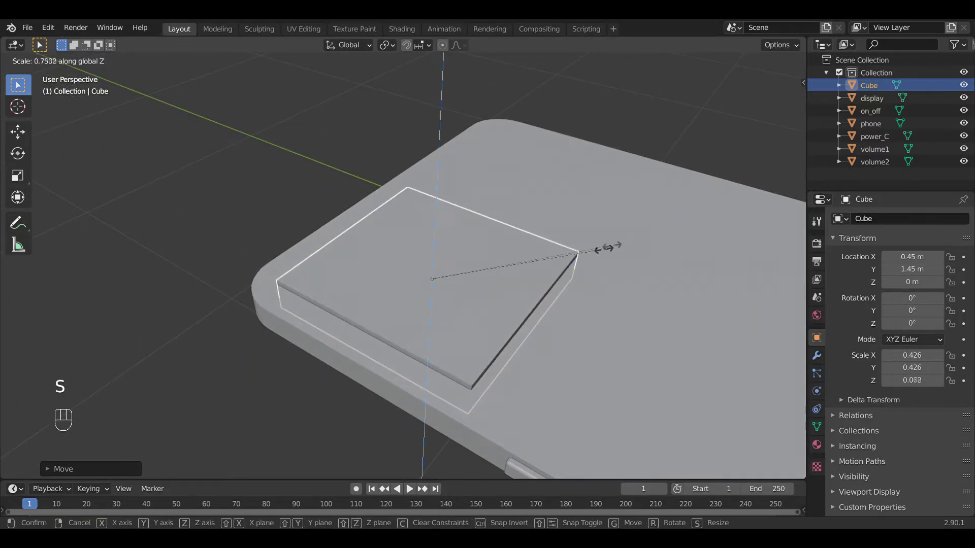
click(536, 279)
key(g)
key(z)
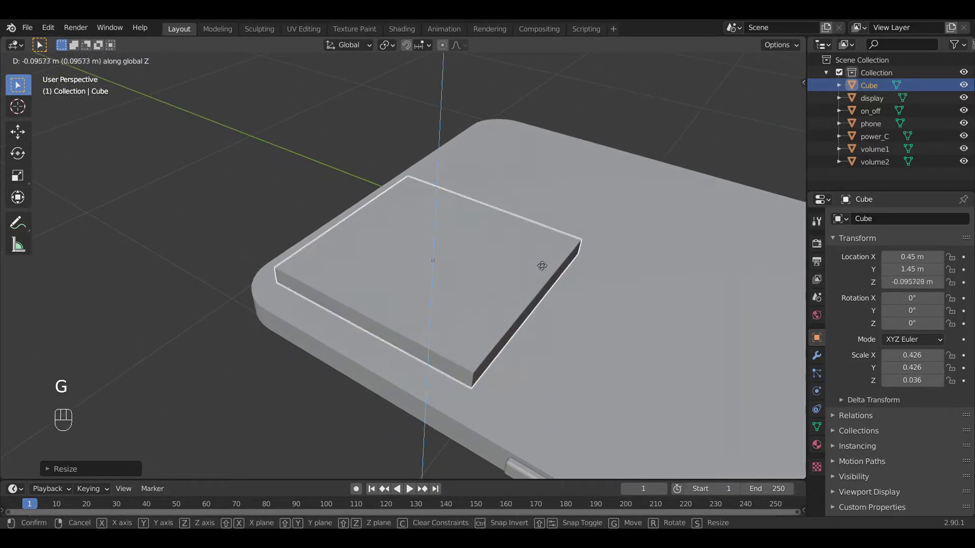
click(535, 266)
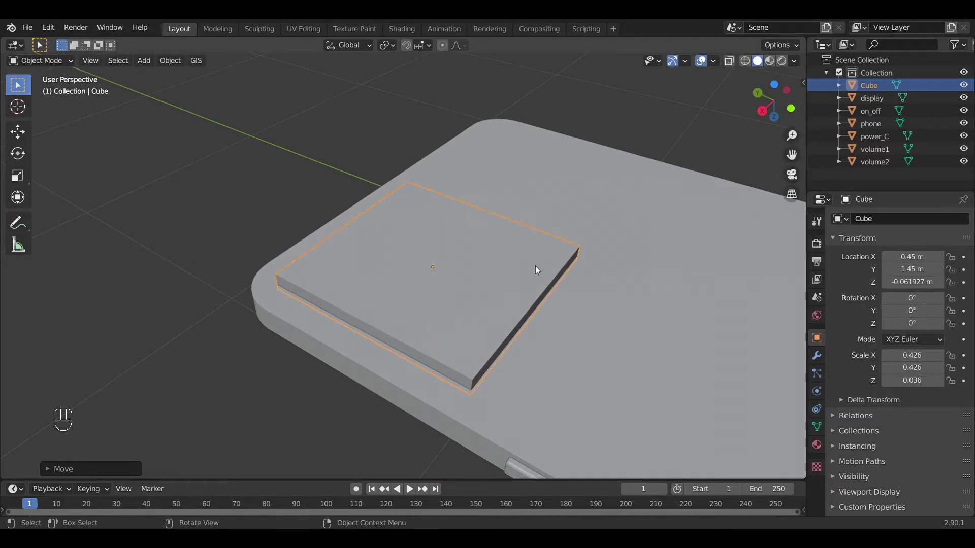
Apply the scale of the camera block.
key(Tab)
key(Tab)
key(ctrl+a)
click(496, 352)
Bevel the block's four vertical corner edges with a width of about 0.14 m and 6 segments.
key(Tab)
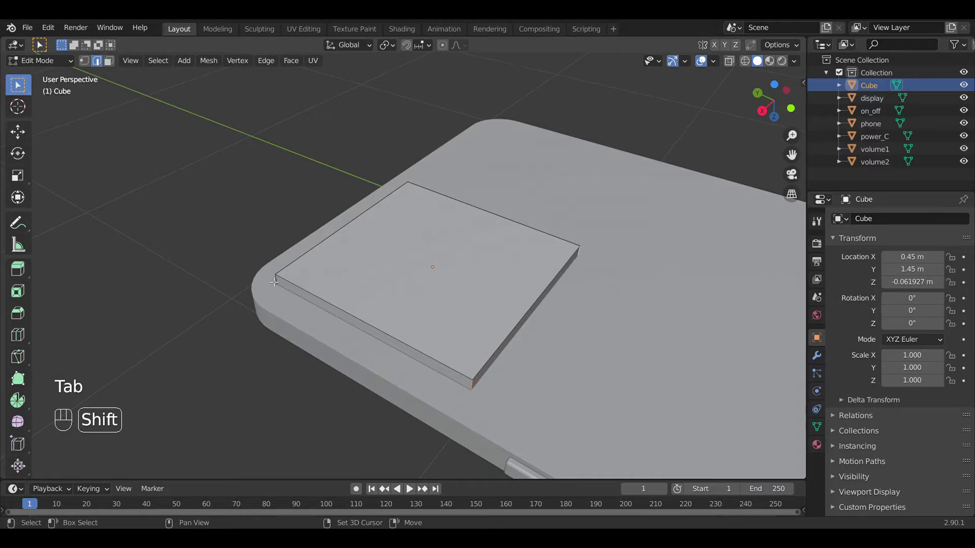
middle_drag(282, 284, 211, 416)
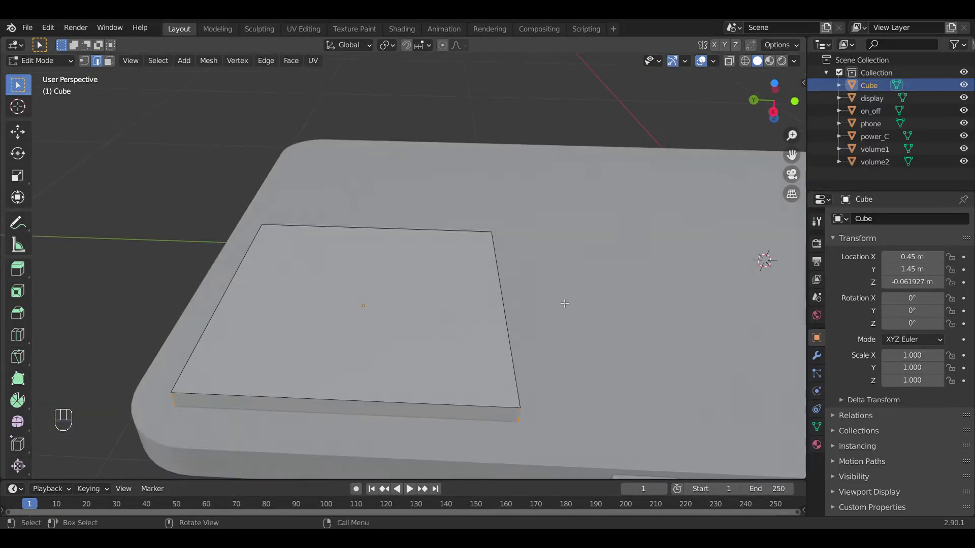
key(ctrl+b)
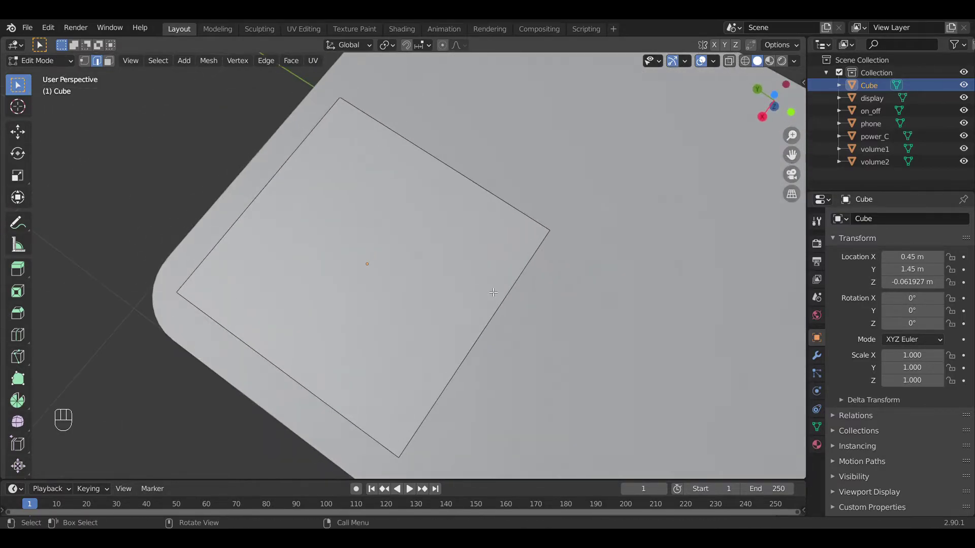
shift+middle_drag(584, 285, 612, 274)
key(ctrl+b)
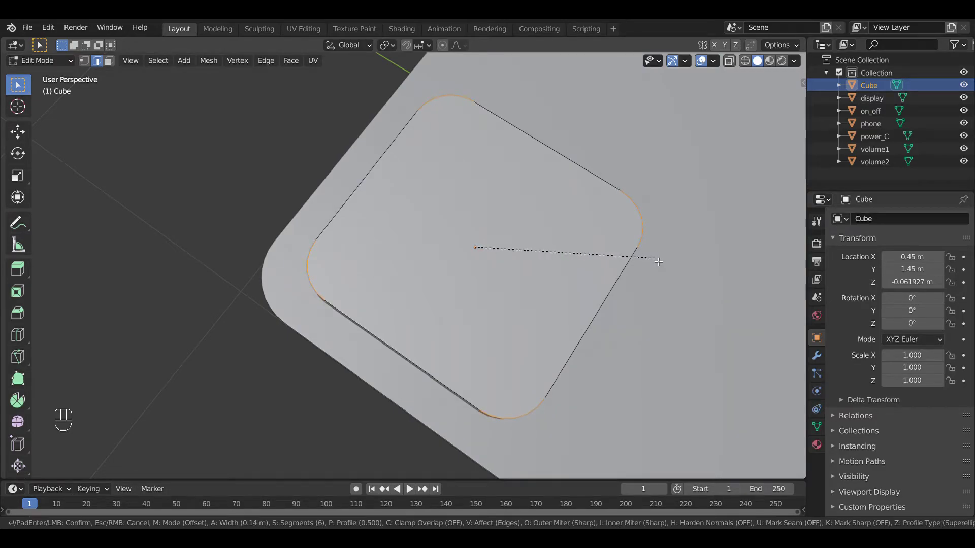
click(658, 262)
Sink the rounded camera block slightly into the phone's back, to about Z -0.050 m.
middle_drag(659, 262, 610, 207)
key(Tab)
key(g)
key(z)
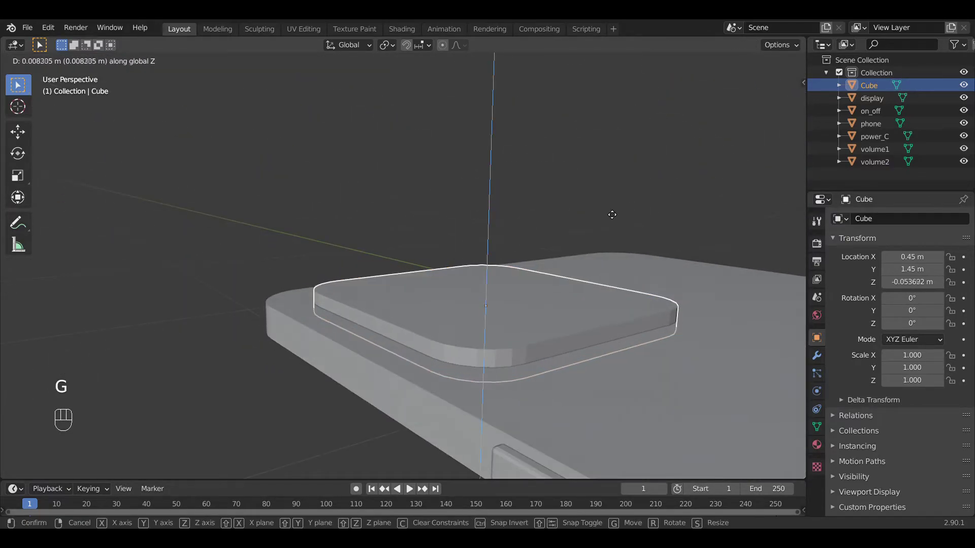
click(612, 215)
key(Tab)
key(Tab)
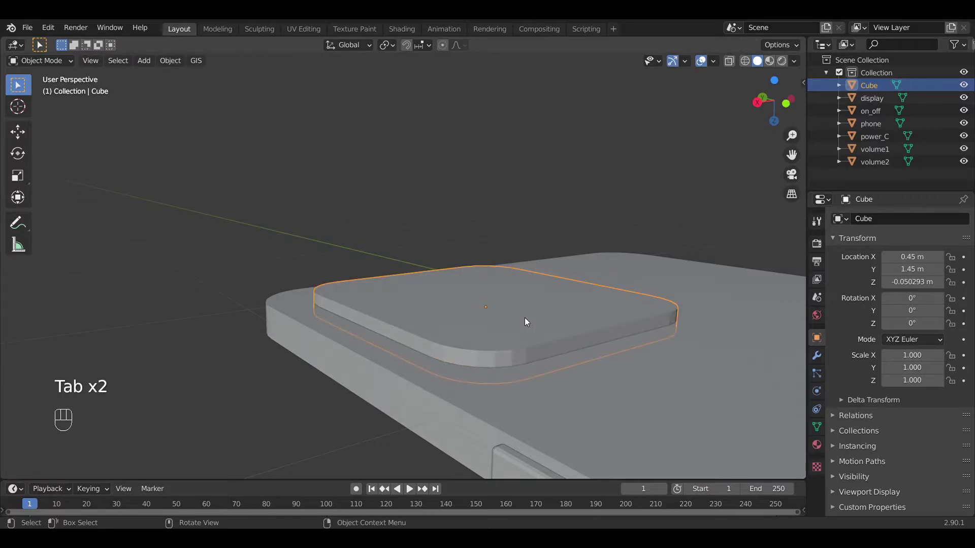
Add a Boolean modifier in Union mode to the phone body with the camera block as its object, and apply it.
click(562, 384)
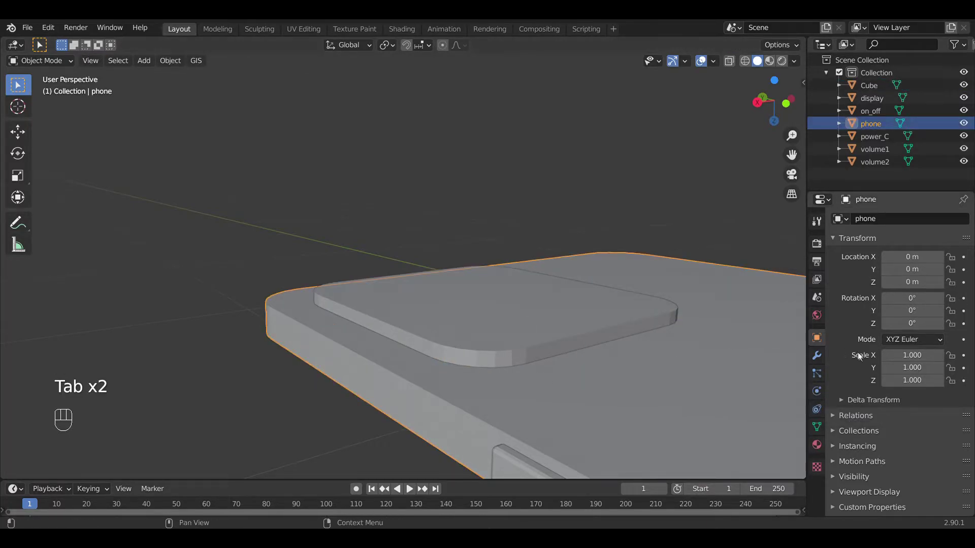
click(817, 357)
click(896, 218)
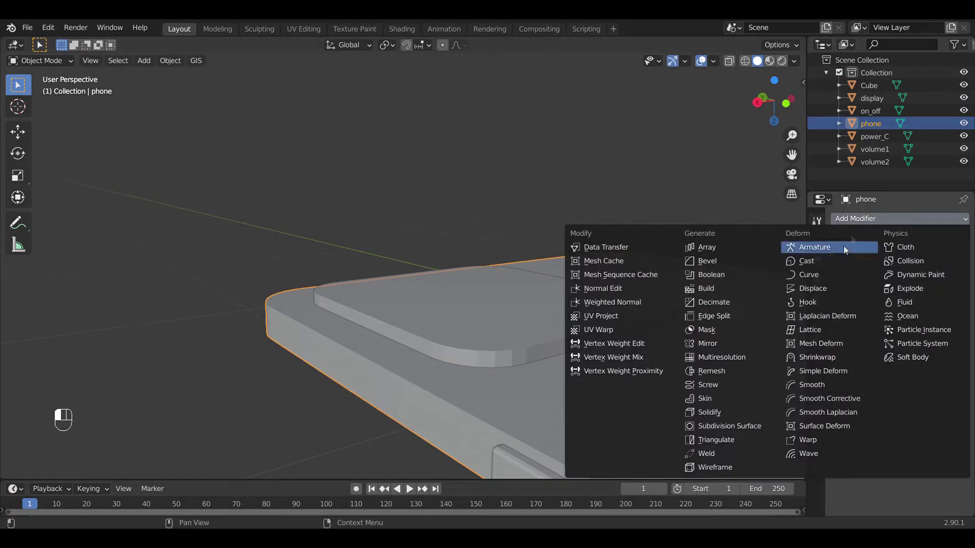
click(733, 276)
click(948, 275)
click(528, 307)
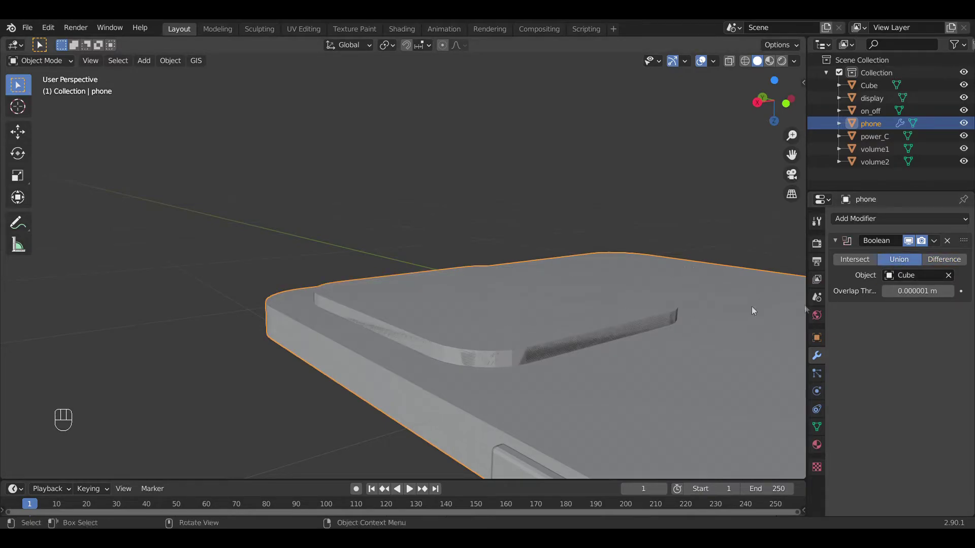
click(934, 241)
click(930, 253)
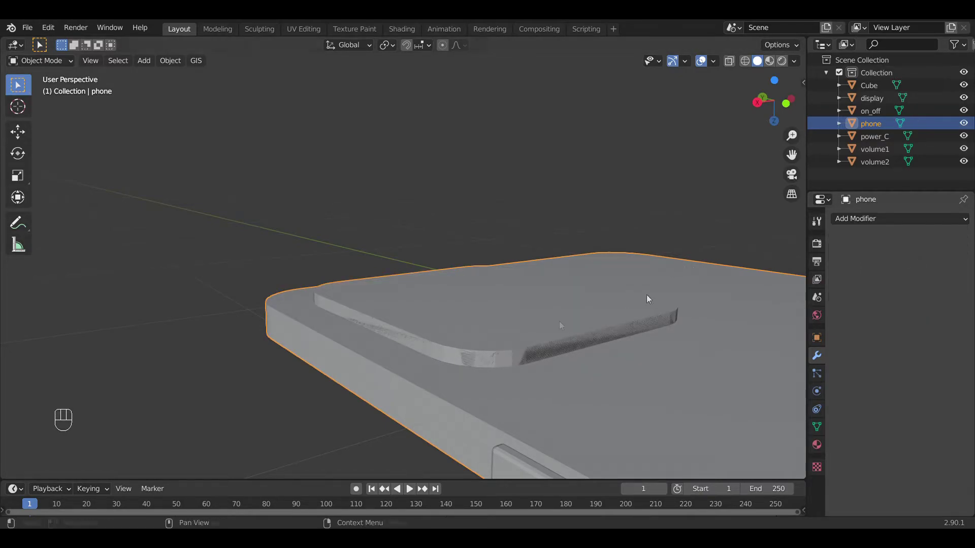
Move the leftover camera cube along Z to about -0.48 m, clear of the phone's back, and keep it.
click(531, 335)
key(g)
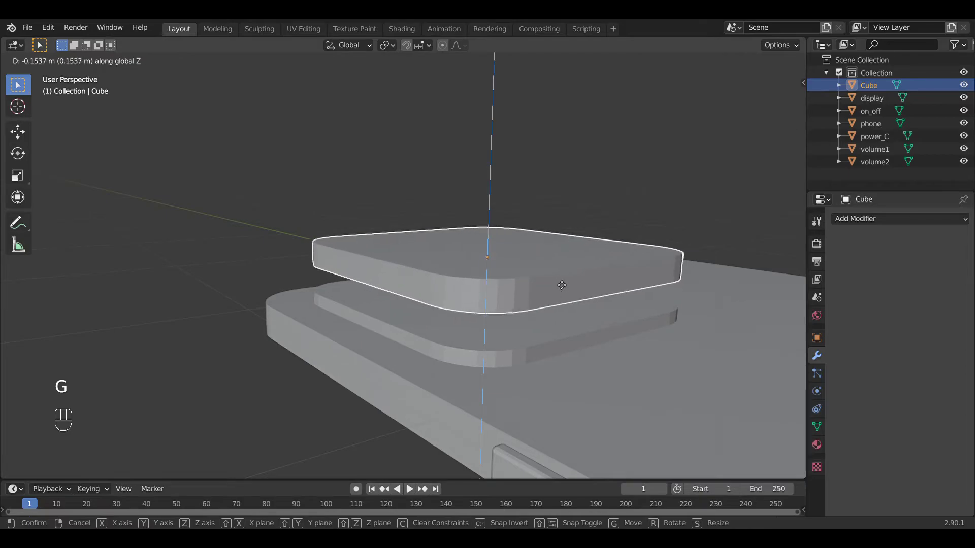
click(624, 183)
key(Delete)
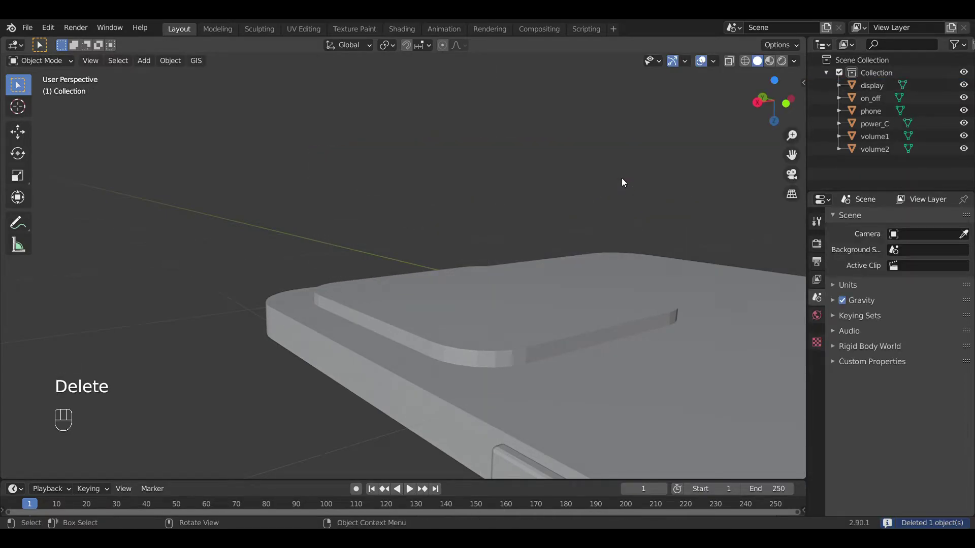
key(ctrl+z)
Shrink the leftover cube to a lens-sized block by setting its X and Y scale to 0.2.
middle_drag(645, 180, 732, 233)
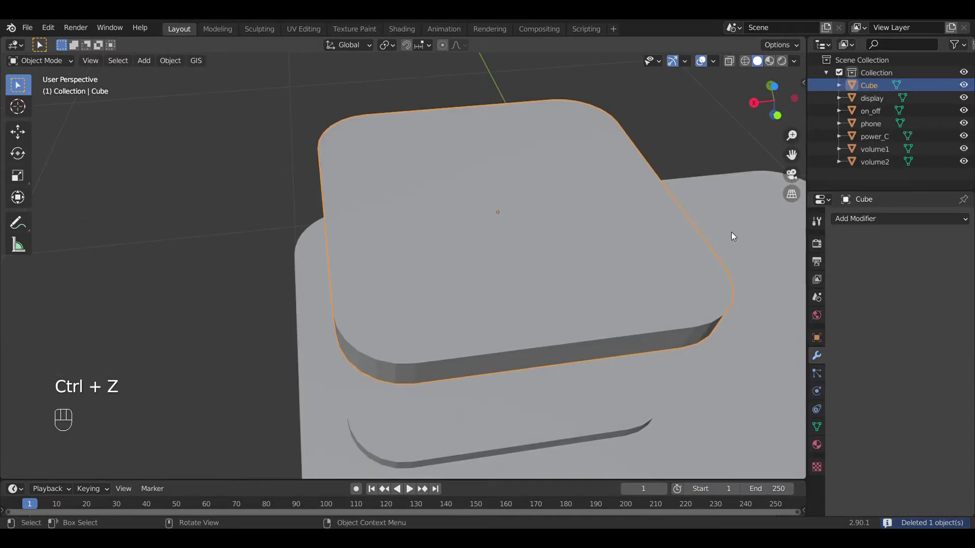
key(s)
key(x)
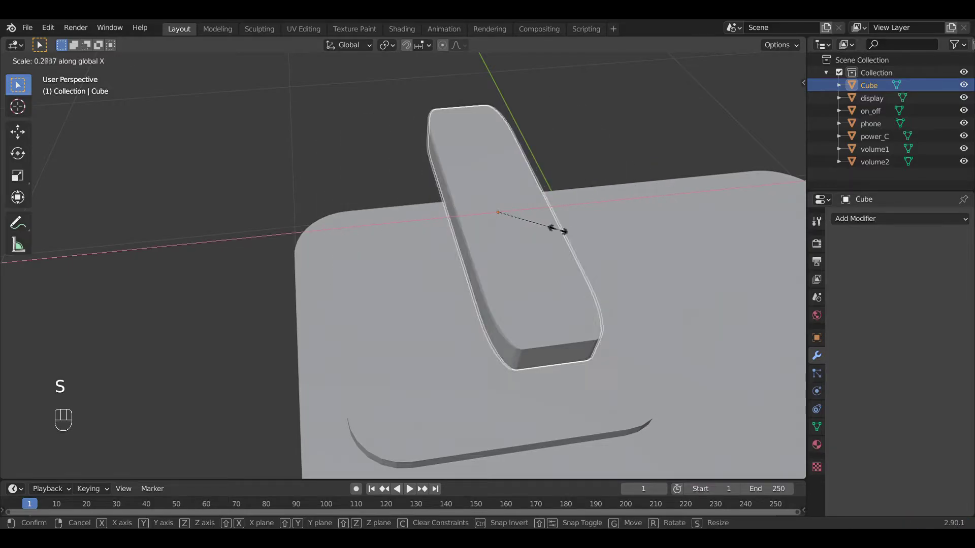
click(558, 232)
click(813, 337)
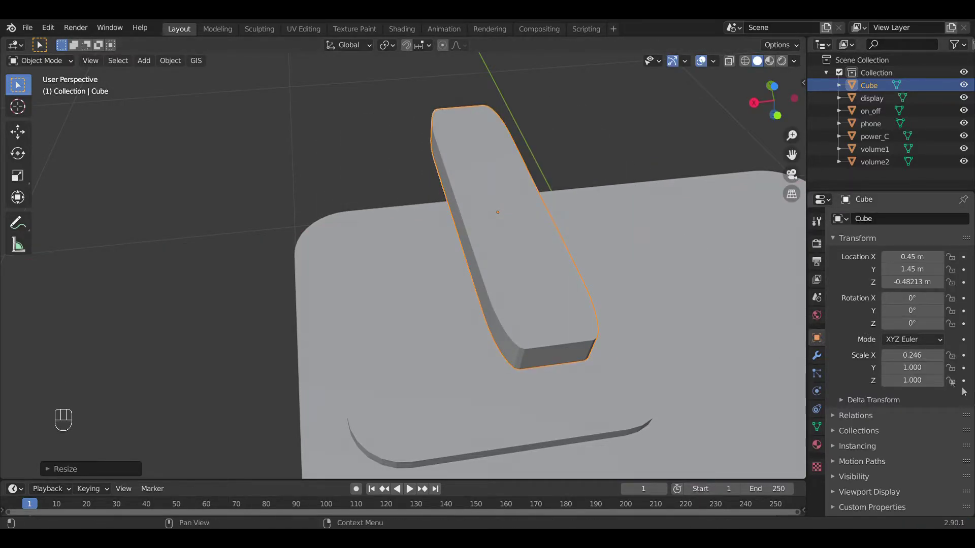
click(928, 360)
text(0.2)
key(Return)
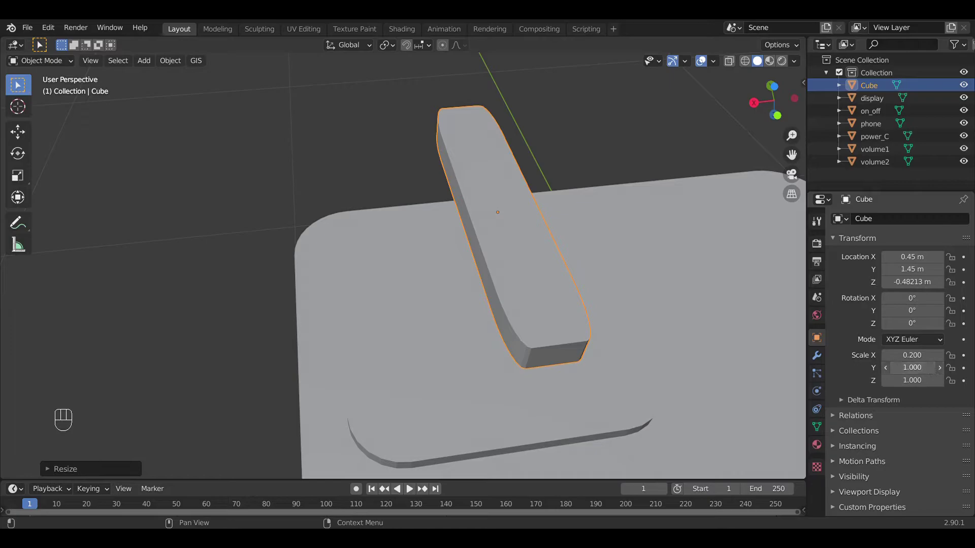
click(931, 374)
text(0.2)
key(Return)
Select the phone's edge loop around the base of the camera bump in Edit Mode.
middle_drag(658, 242, 532, 311)
click(534, 307)
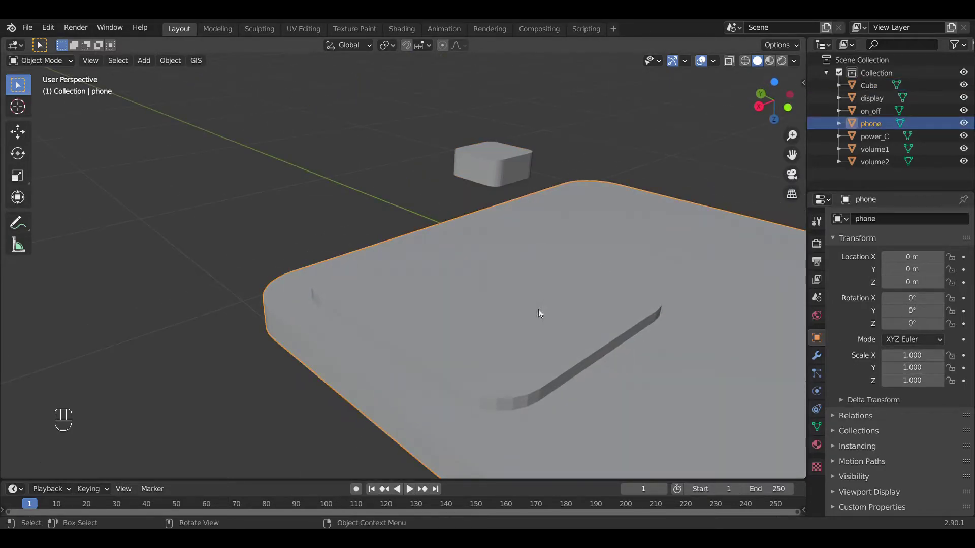
key(Tab)
middle_drag(525, 410, 329, 327)
ctrl+click(654, 422)
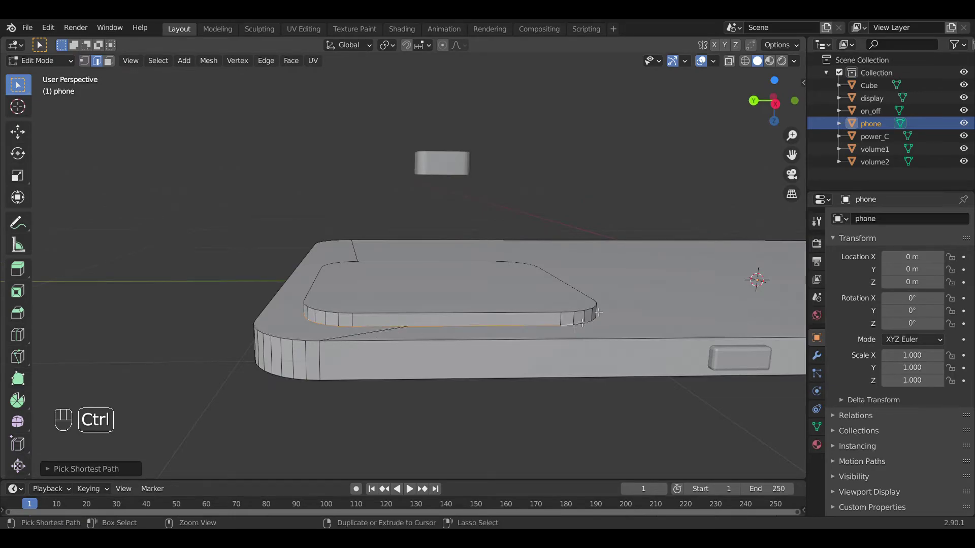
middle_drag(582, 323, 548, 369)
Try beveling the camera bump's base edges with a width of about 0.033 m and 6 segments.
key(ctrl+b)
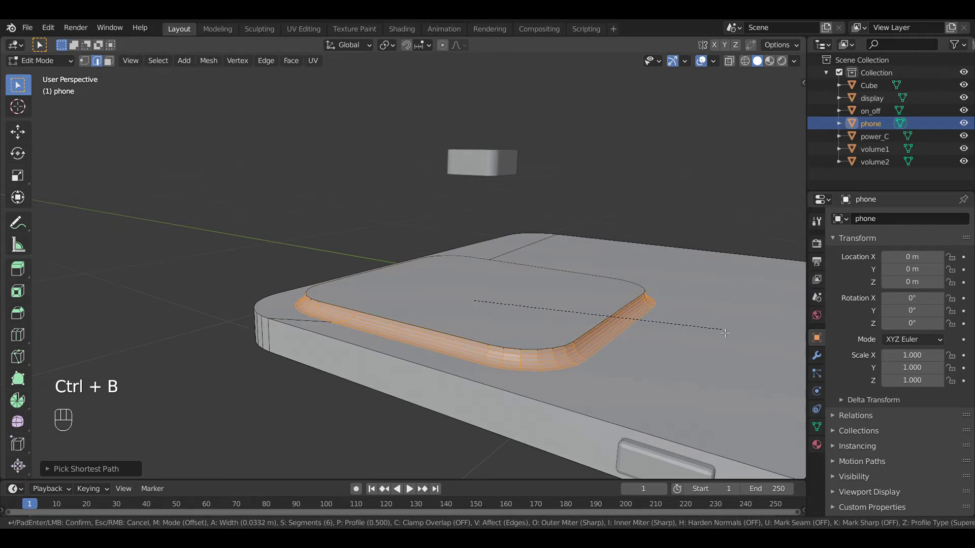
click(724, 332)
key(Tab)
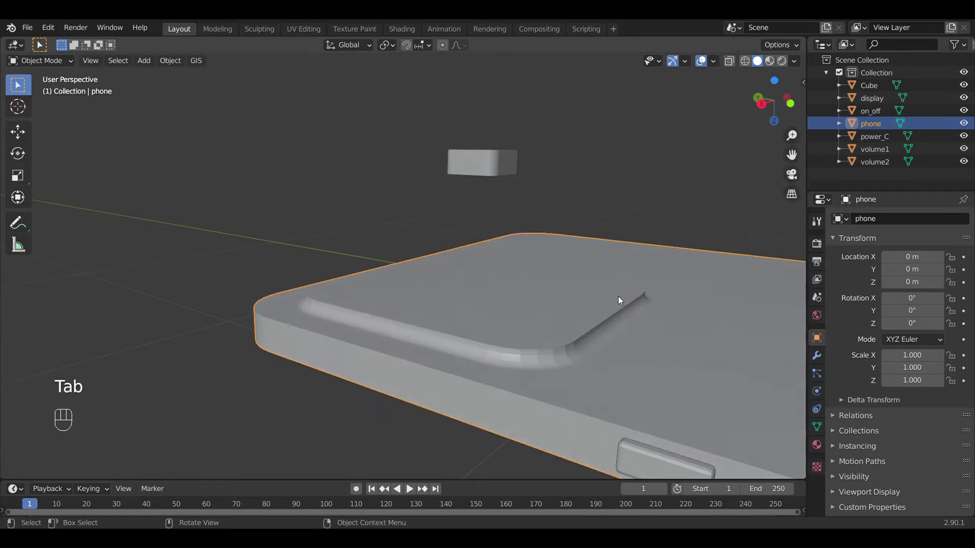
middle_drag(608, 259, 573, 286)
key(Tab)
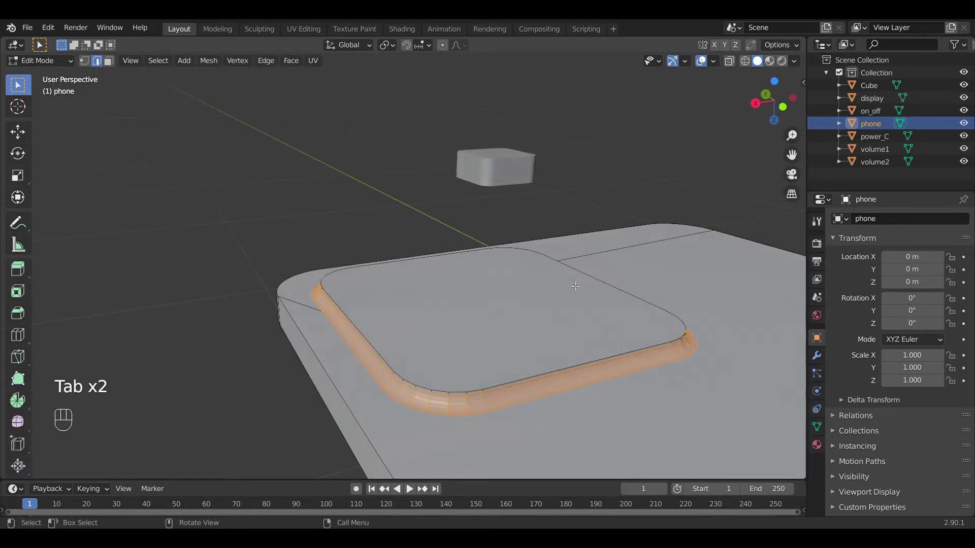
key(ctrl+z)
key(ctrl+z)
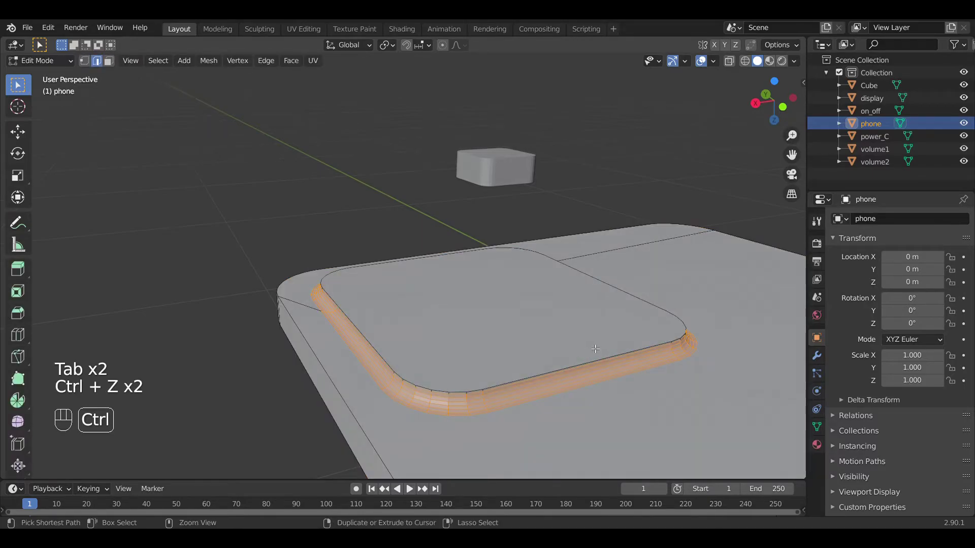
key(ctrl+z)
Bevel the camera bump's base edges with a width of about 0.027 m and 6 segments.
key(ctrl+b)
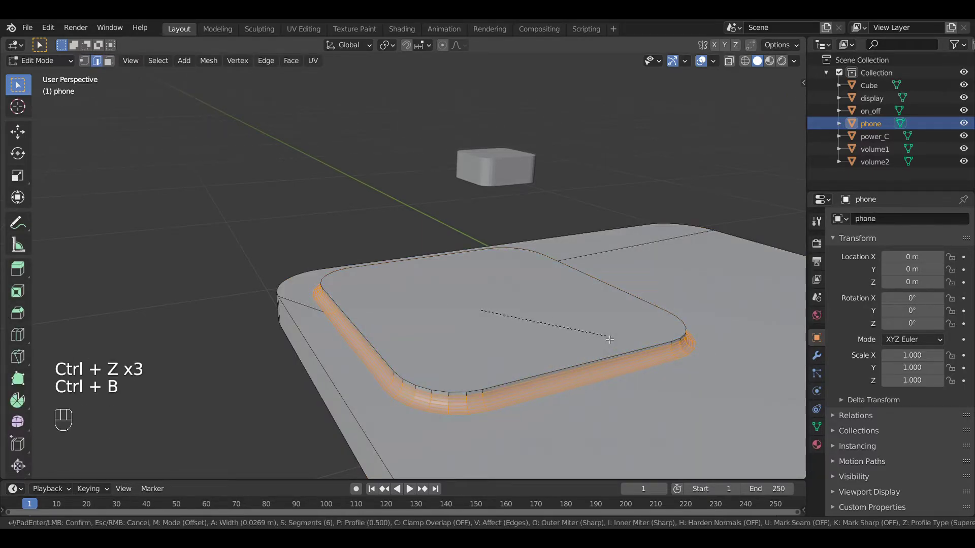
click(609, 339)
key(Tab)
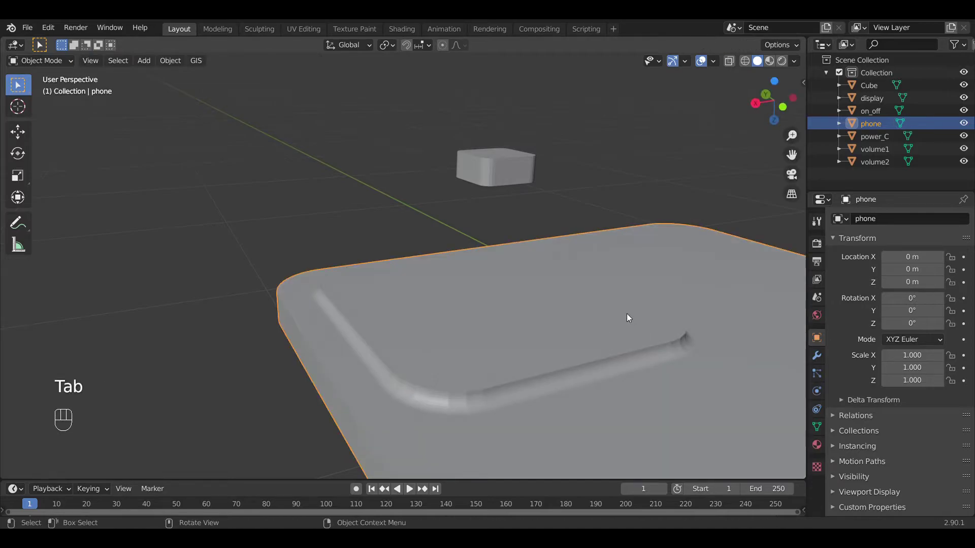
mouse_move(627, 313)
middle_down()
mouse_move(596, 291)
mouse_move(501, 293)
mouse_move(596, 293)
mouse_move(631, 322)
middle_up()
key(Tab)
key(Tab)
Lower the small lens block onto the camera bump at about Z -0.092 m and reduce its Z scale to about 0.41.
click(523, 187)
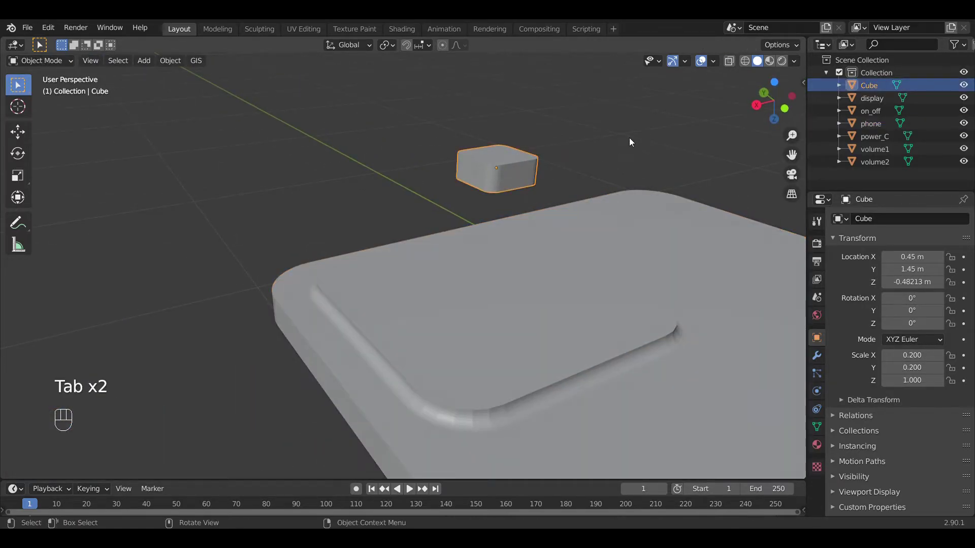
key(g)
key(z)
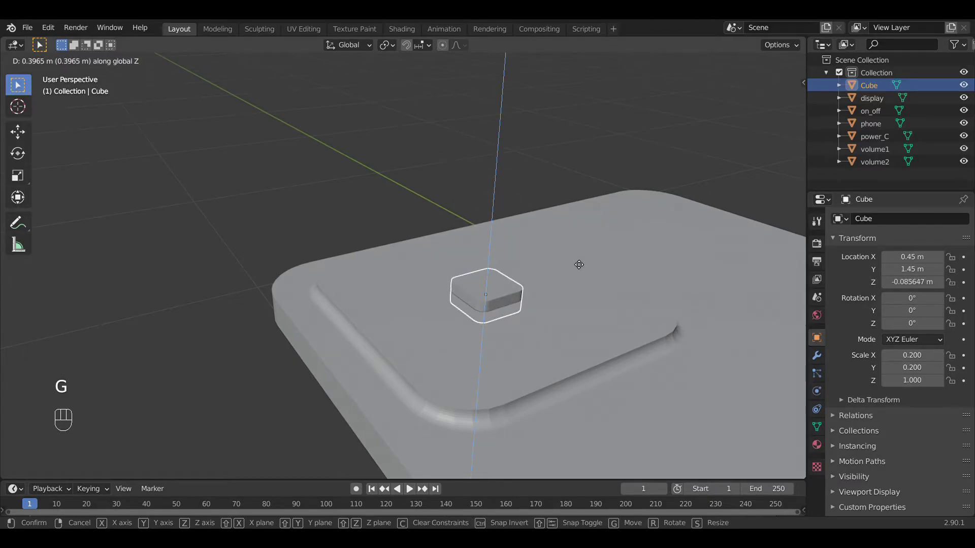
click(579, 264)
key(s)
key(z)
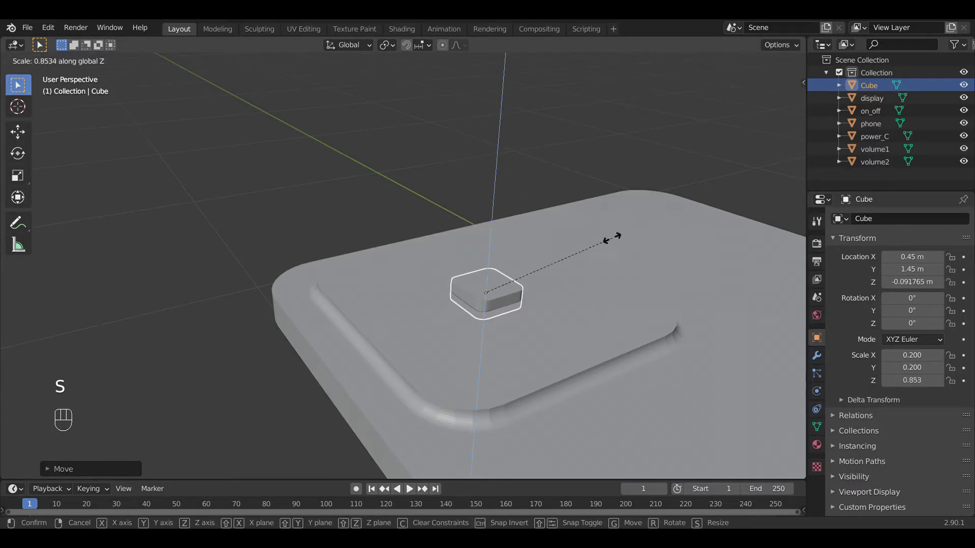
click(549, 269)
Adjust the lens block's height to about Z -0.098 m and apply its scale.
key(g)
key(z)
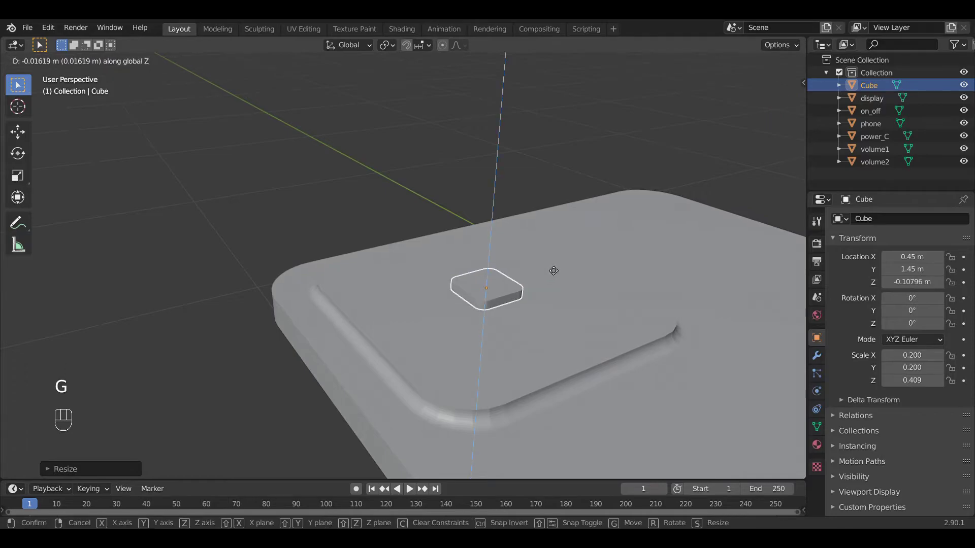
click(552, 265)
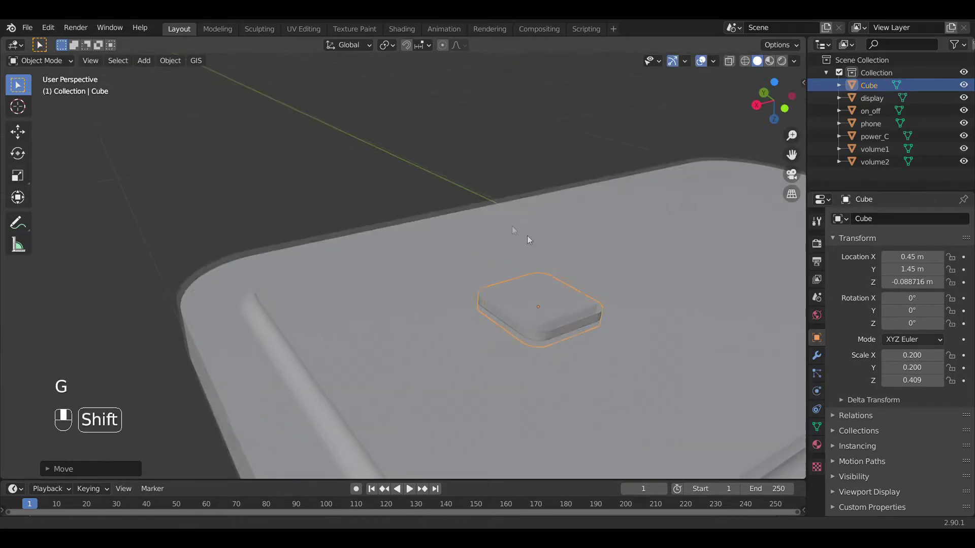
shift+middle_drag(523, 235, 517, 284)
key(g)
key(z)
click(569, 209)
key(Tab)
key(Tab)
key(ctrl+a)
click(504, 283)
Extrude the lens block's outer face in place and scale it to about 0.88 to form a rim.
key(Tab)
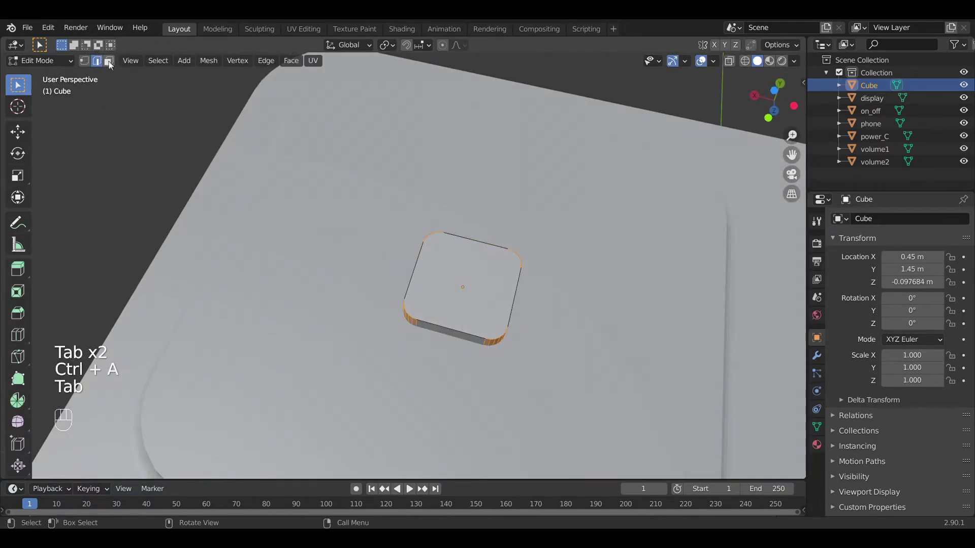
click(456, 263)
key(e)
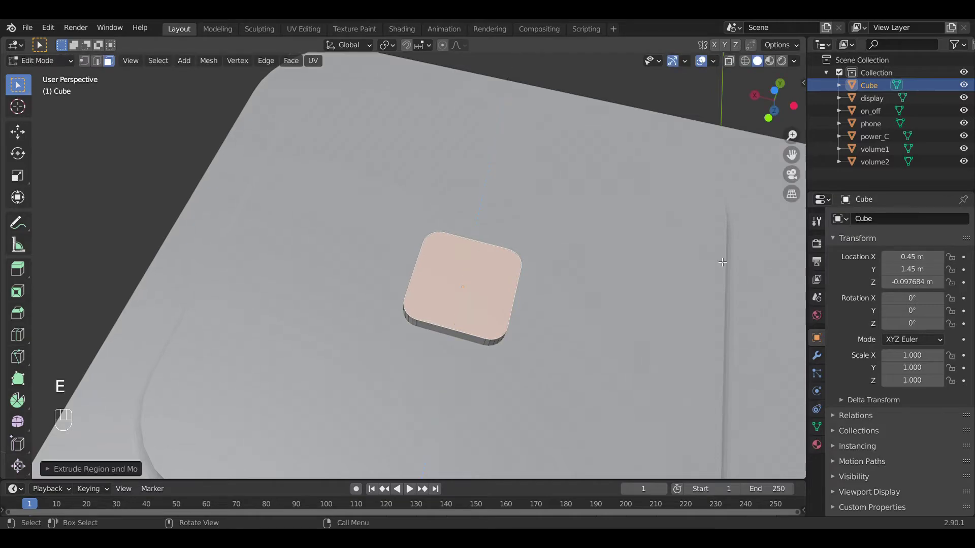
key(s)
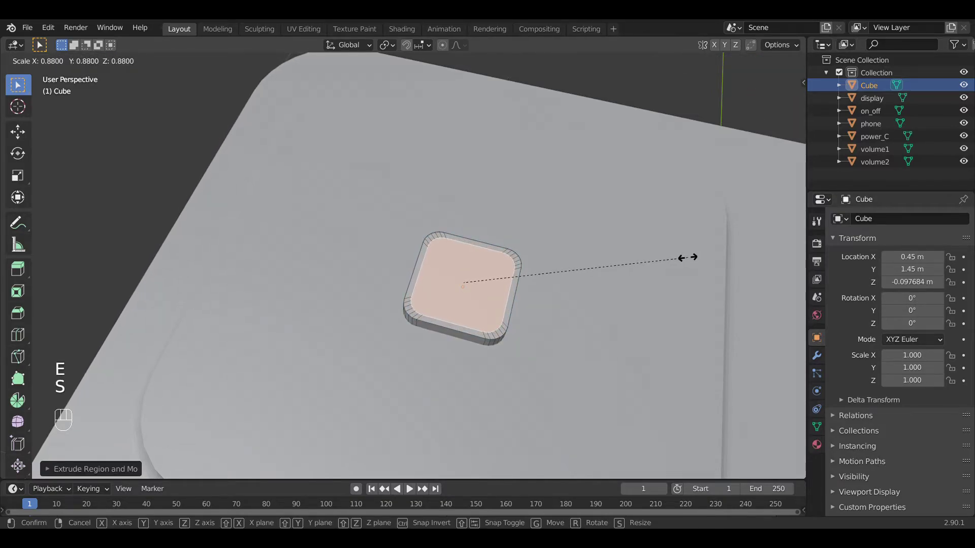
click(685, 260)
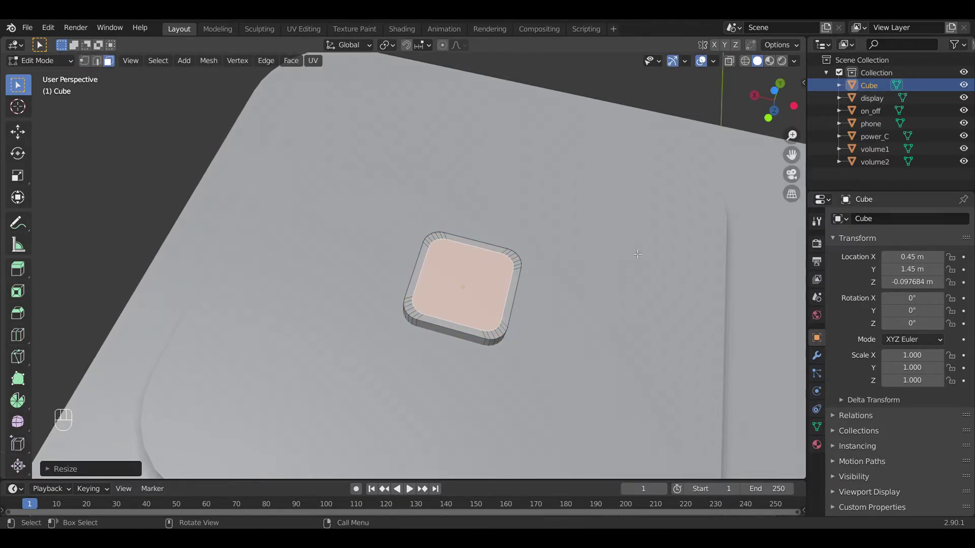
Try extruding the inset face again and scaling it inward for a second ring.
key(e)
key(s)
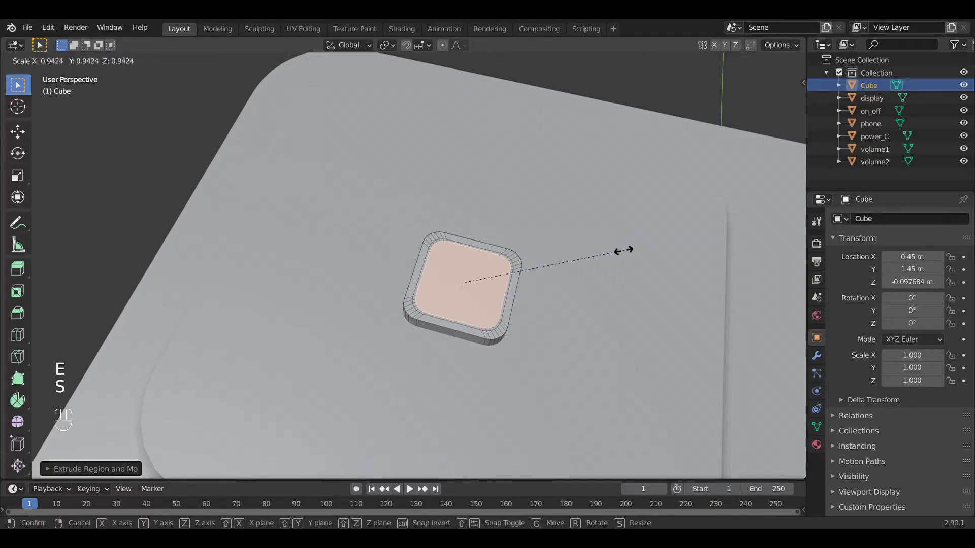
click(611, 251)
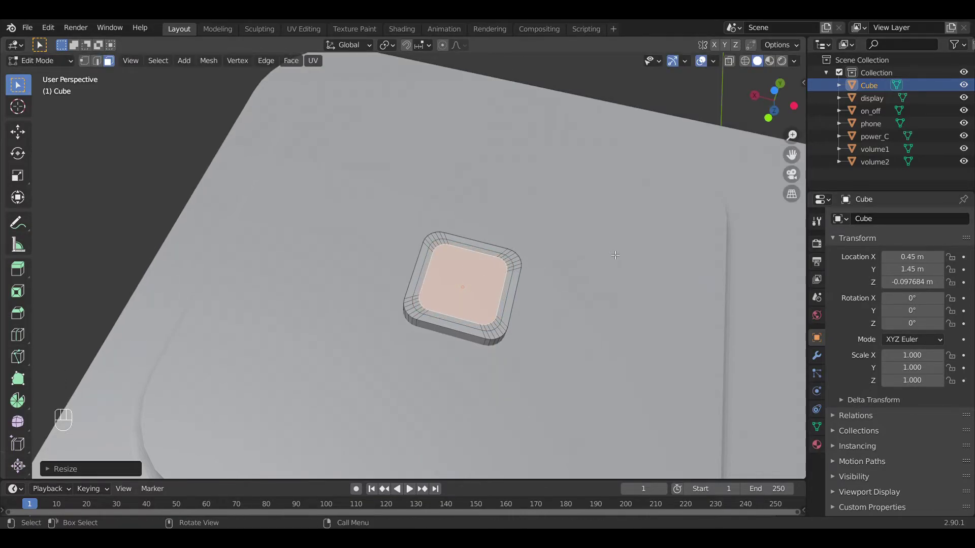
key(ctrl+z)
key(ctrl+z)
Move the inset lens face about 0.007 m along Z into the block and fine-tune its scale.
key(g)
key(z)
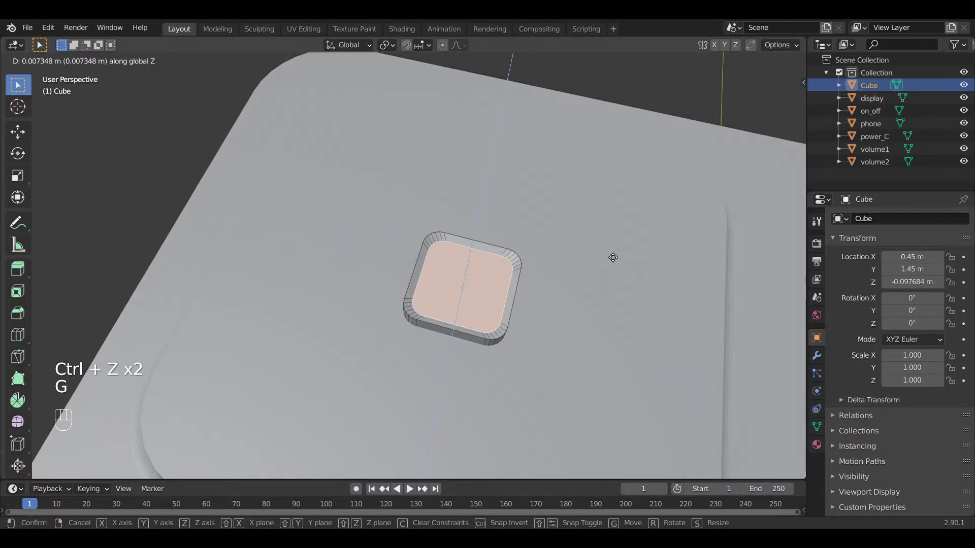
click(613, 257)
key(s)
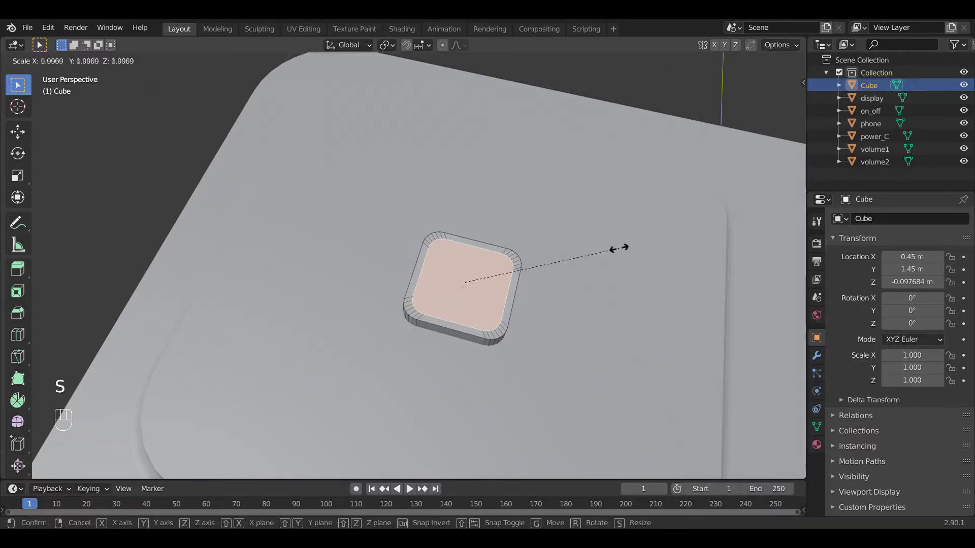
click(615, 252)
Extrude the lens face in place, scale it to about 0.96, and sink it about 0.012 m along Z.
key(e)
right_click(614, 251)
key(s)
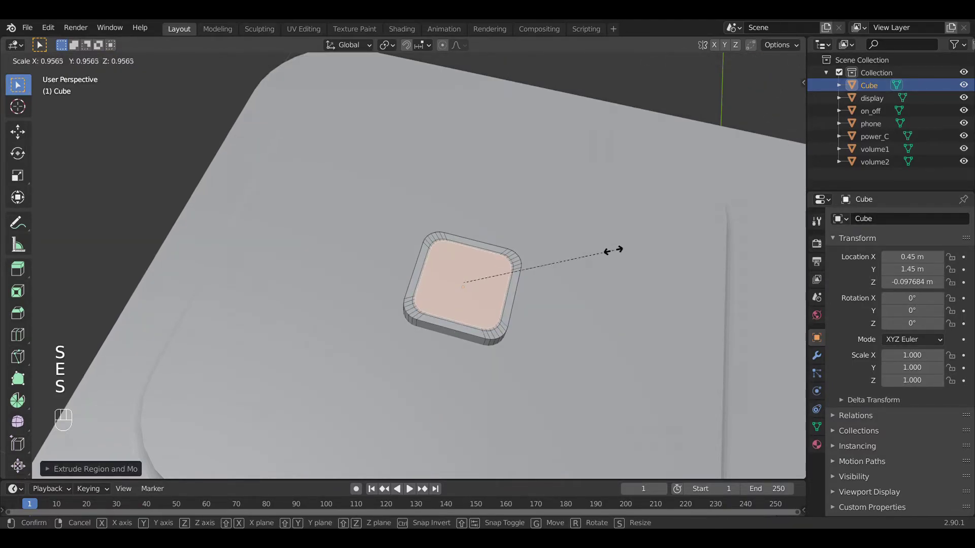
click(612, 250)
key(g)
key(z)
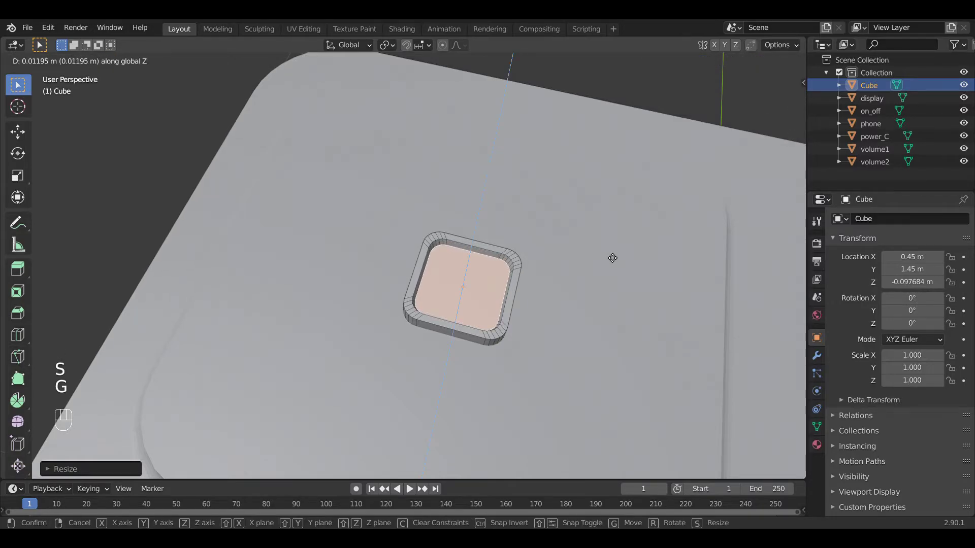
click(613, 257)
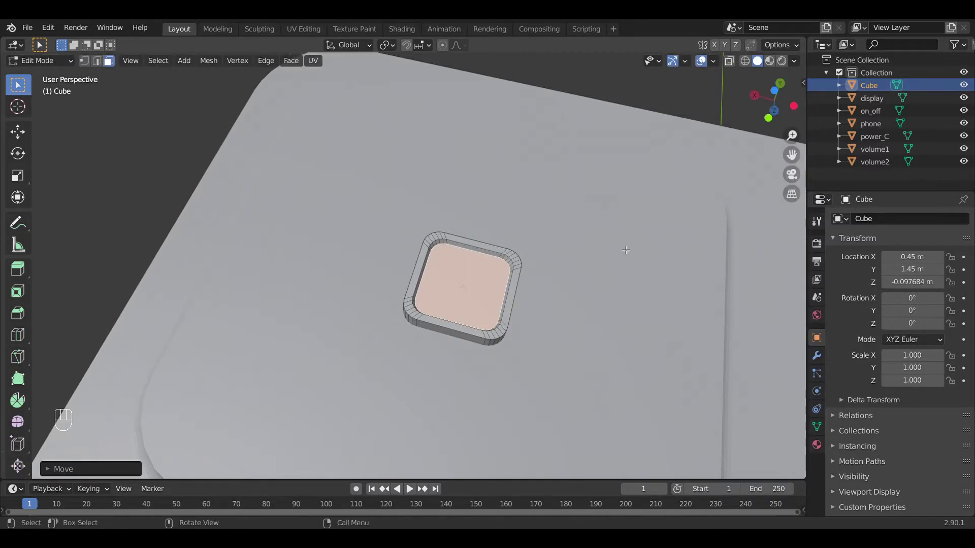
Extrude the recessed lens face again, scale it to about 0.7, and move it slightly deeper along Z.
key(s)
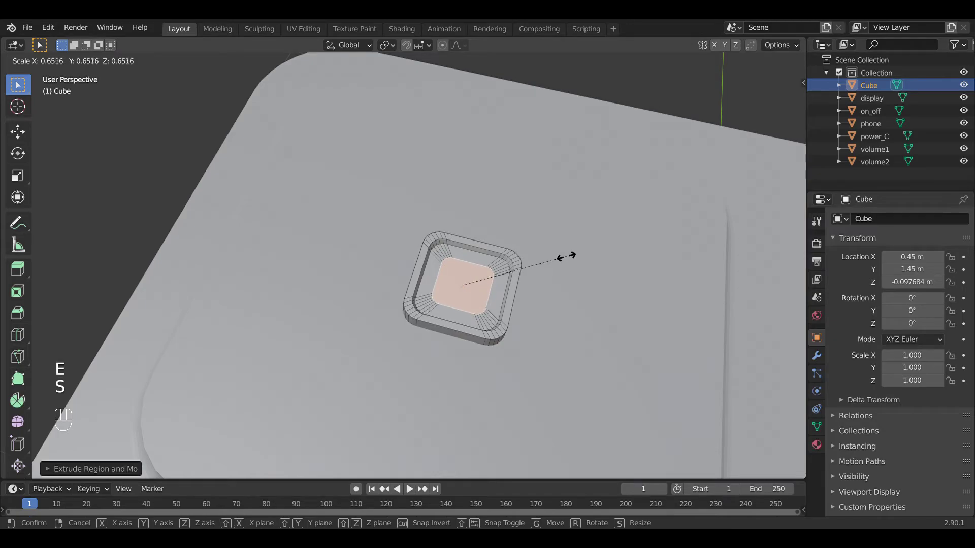
click(579, 257)
key(g)
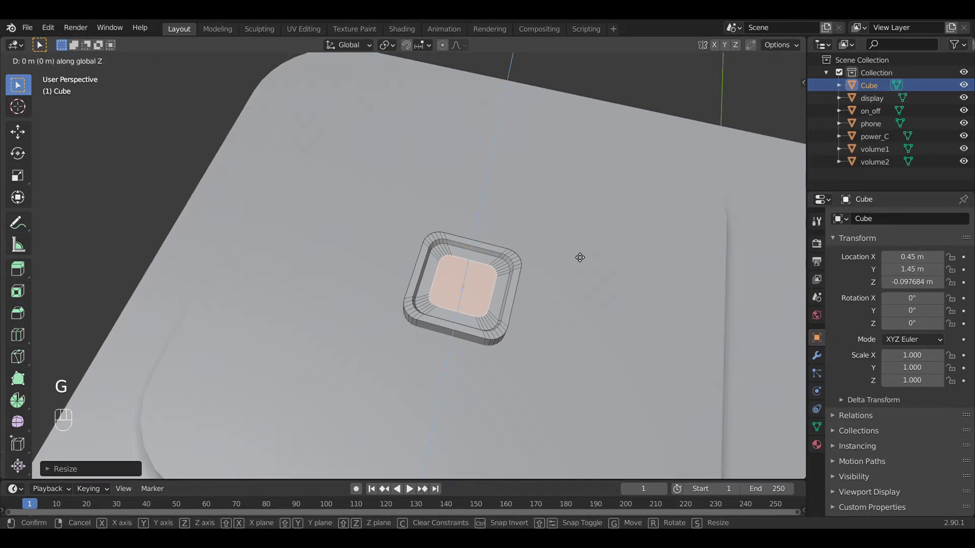
key(z)
click(578, 260)
Extrude the innermost lens face slightly outward and check the lens shape in Object Mode.
middle_drag(578, 260, 539, 196)
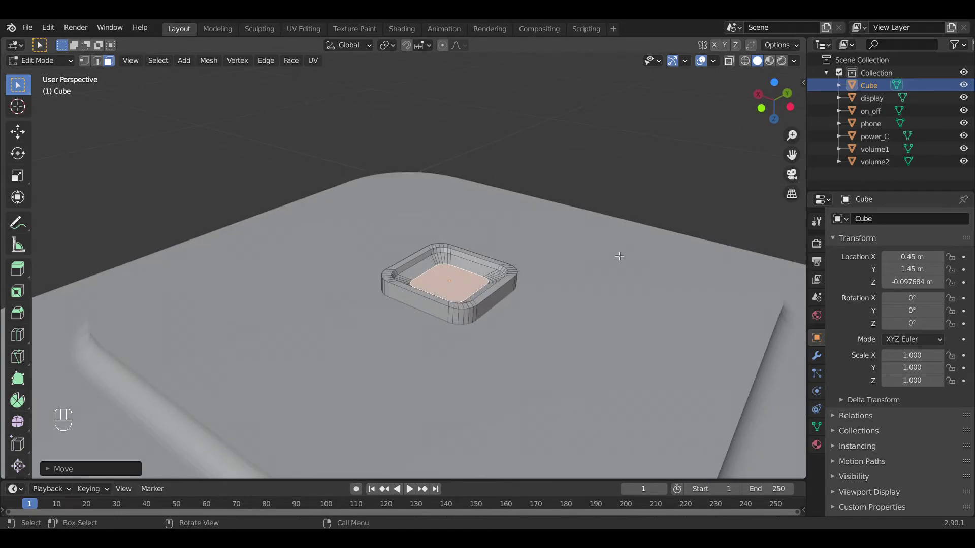
key(e)
click(621, 252)
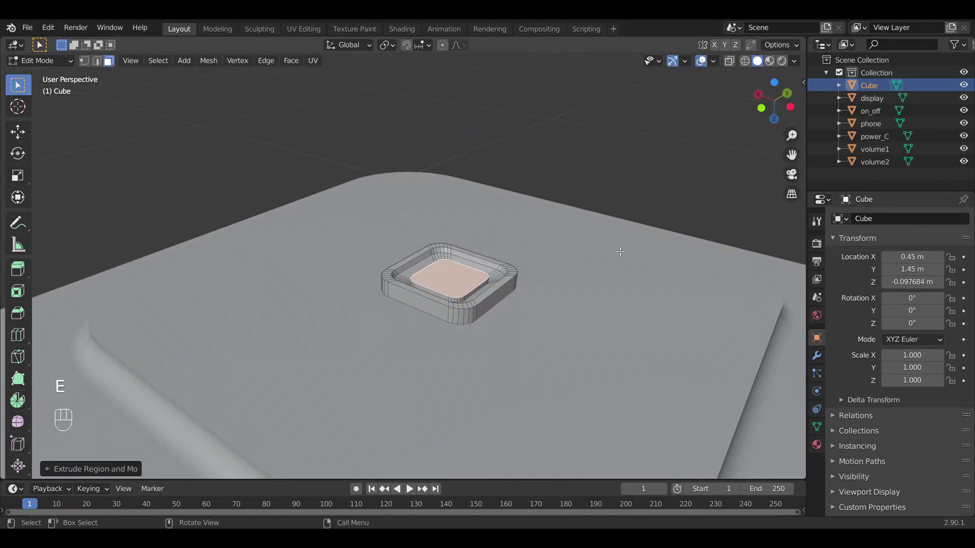
key(Tab)
middle_drag(643, 250, 638, 292)
key(Tab)
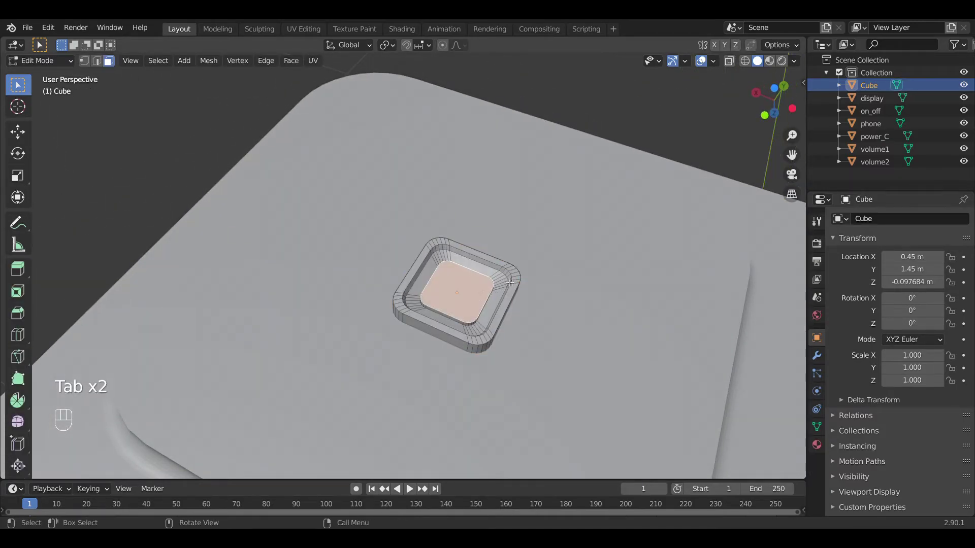
Rename the finished lens block object as cam1.
scroll(521, 293, up, 2)
middle_drag(677, 288, 647, 258)
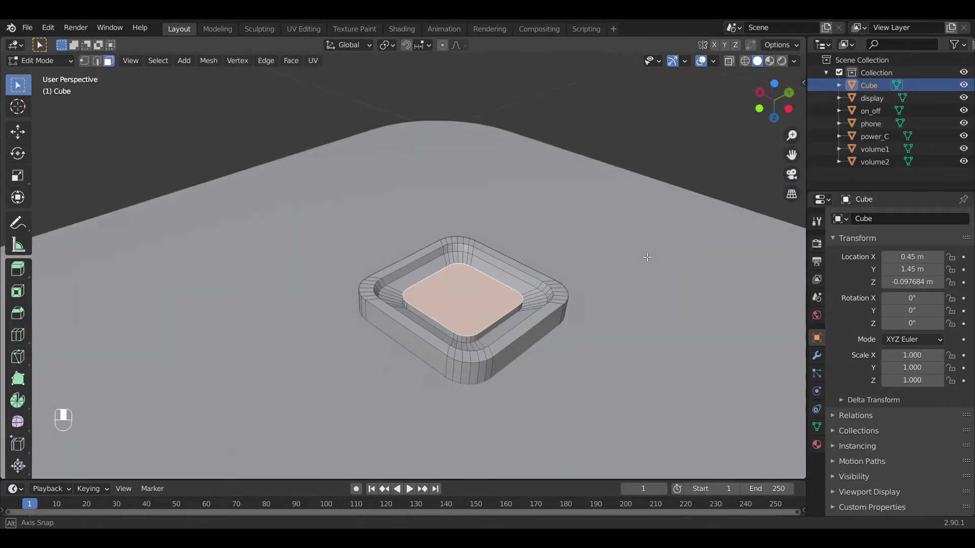
key(Tab)
key(Tab)
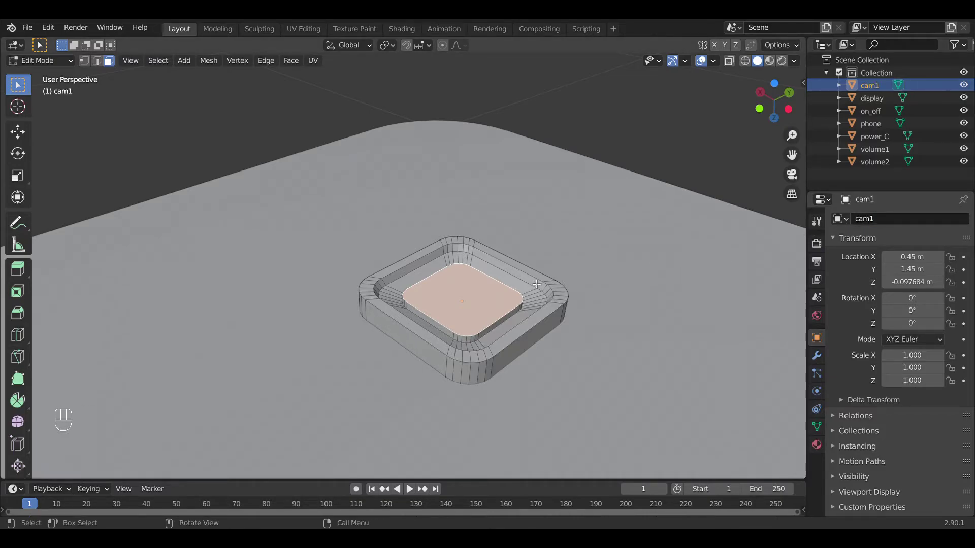
Move cam1 in Object Mode to about X 0.24 m and Y 1.668 m on the camera bump.
key(Tab)
scroll(600, 282, down, 3)
mouse_move(608, 288)
middle_down()
mouse_move(490, 246)
mouse_move(592, 292)
middle_up()
key(g)
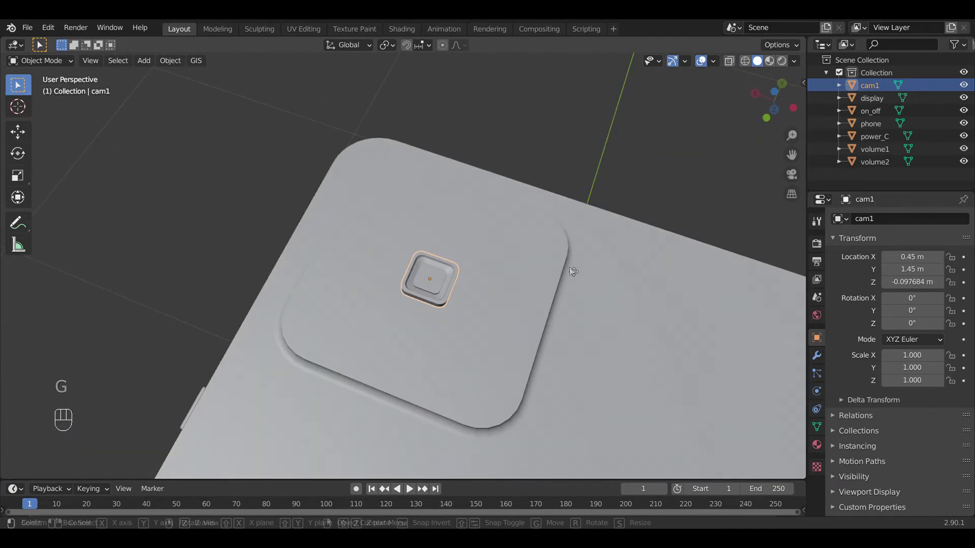
key(x)
click(630, 293)
middle_drag(619, 291, 474, 252)
key(g)
key(y)
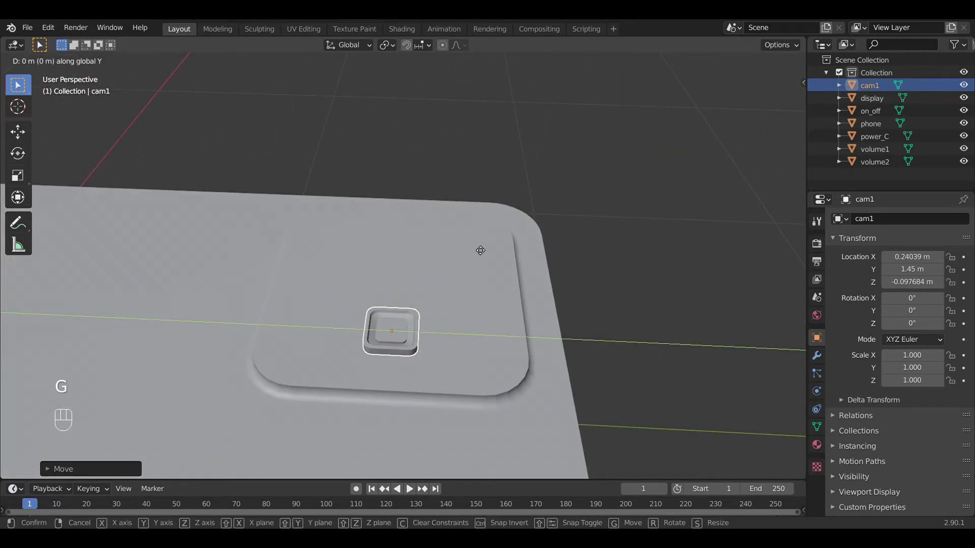
click(543, 261)
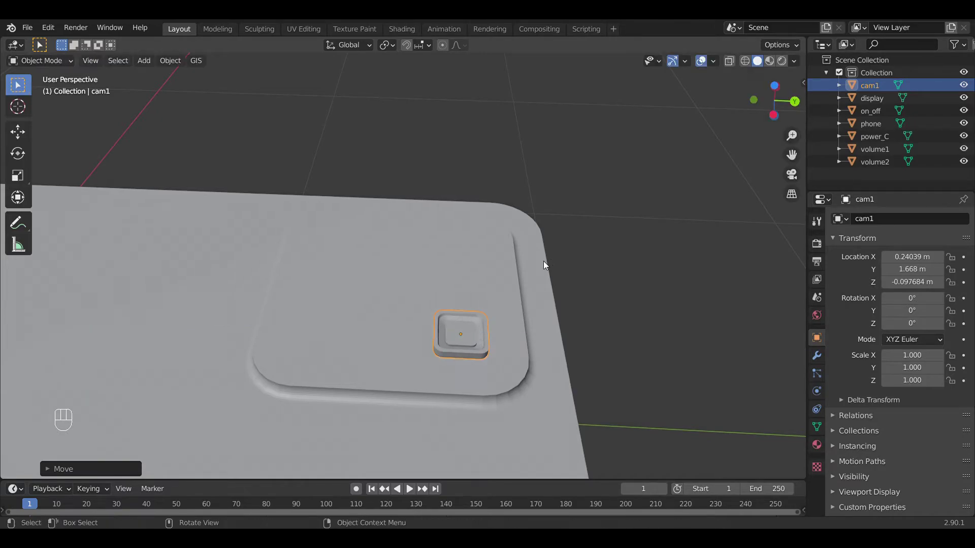
Duplicate cam1 twice along negative Y at about 0.23 m spacing to form a row of three lenses.
key(shift+d)
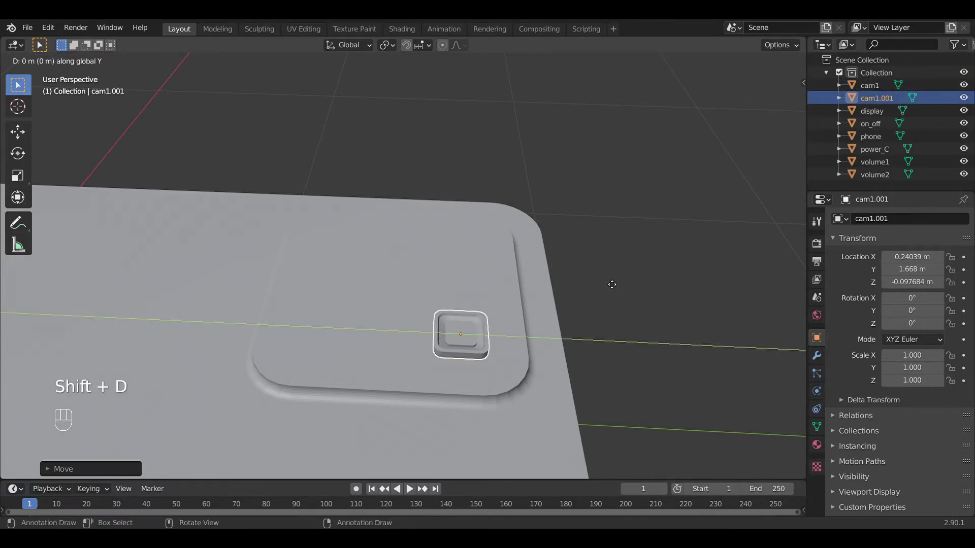
click(538, 281)
key(shift+d)
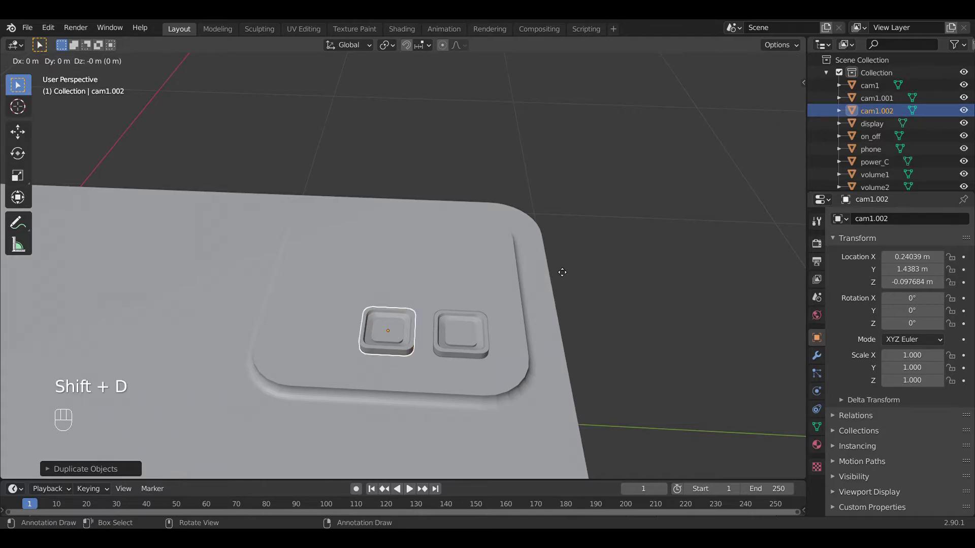
click(491, 271)
Shift all three small lenses together about 0.027 m along Y and select the middle lens.
click(406, 337)
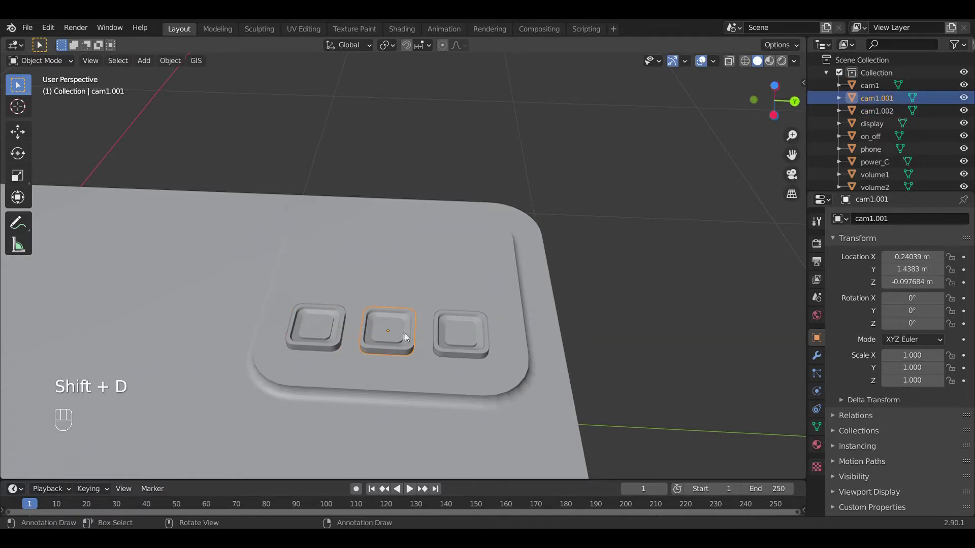
shift+click(460, 336)
shift+click(315, 327)
key(g)
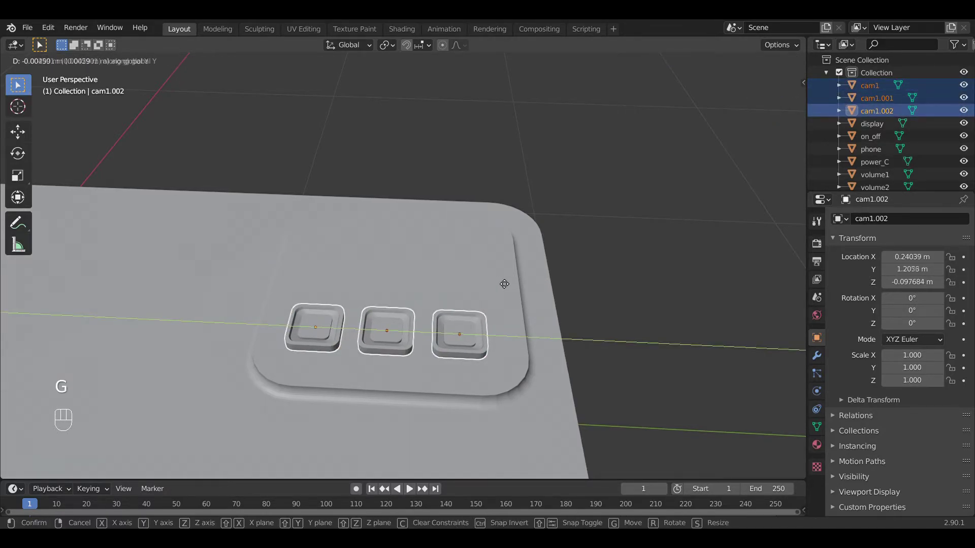
click(509, 278)
mouse_move(483, 271)
middle_down()
mouse_move(572, 300)
mouse_move(599, 331)
mouse_move(491, 285)
middle_up()
click(492, 279)
key(g)
key(y)
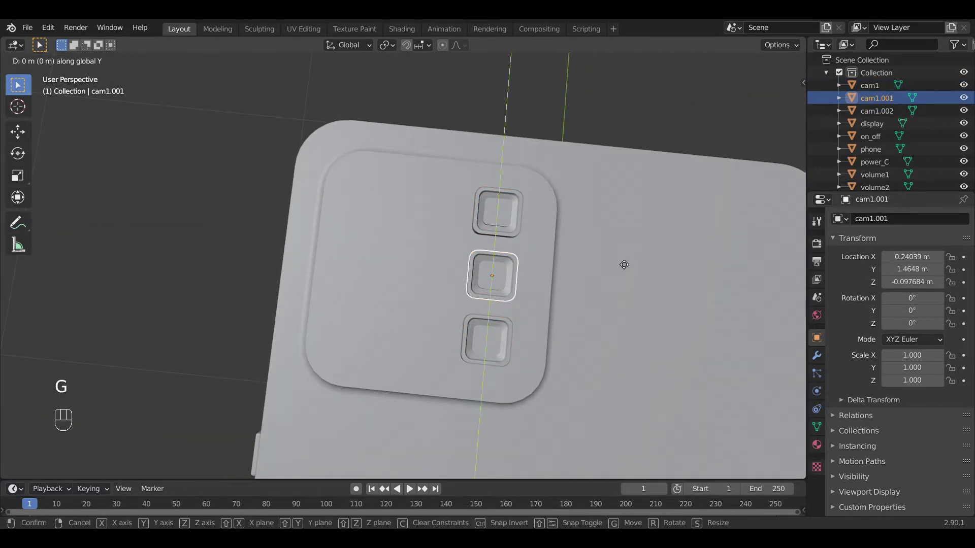
key(g)
key(x)
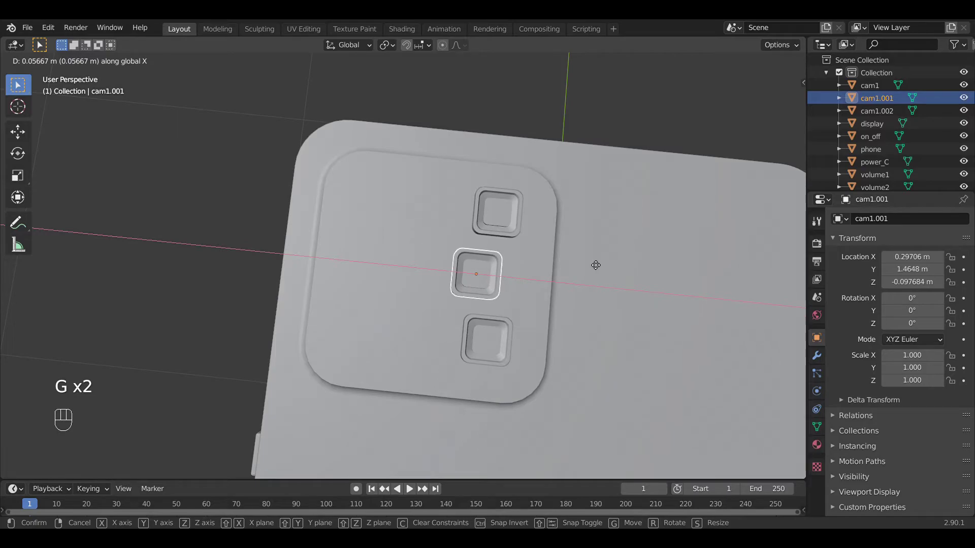
click(592, 262)
Duplicate the middle lens along X to about 0.642 m, across the camera bump.
middle_drag(592, 262, 595, 218)
middle_drag(440, 211, 472, 226)
key(shift+d)
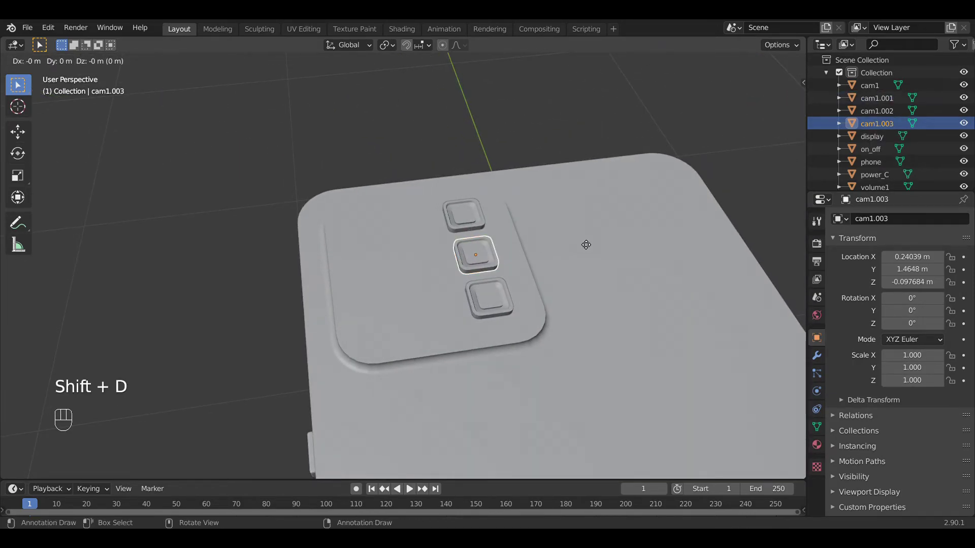
click(494, 249)
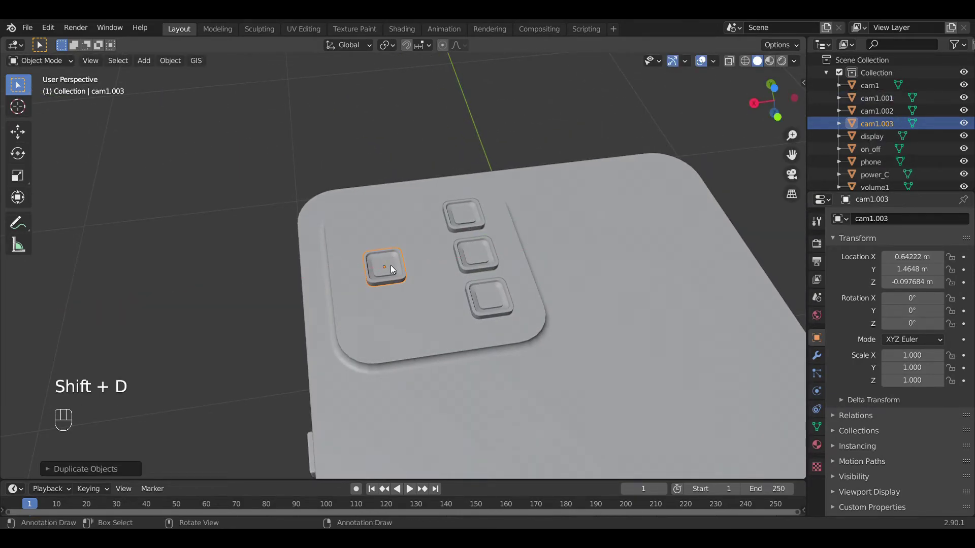
click(392, 267)
click(393, 268)
click(397, 274)
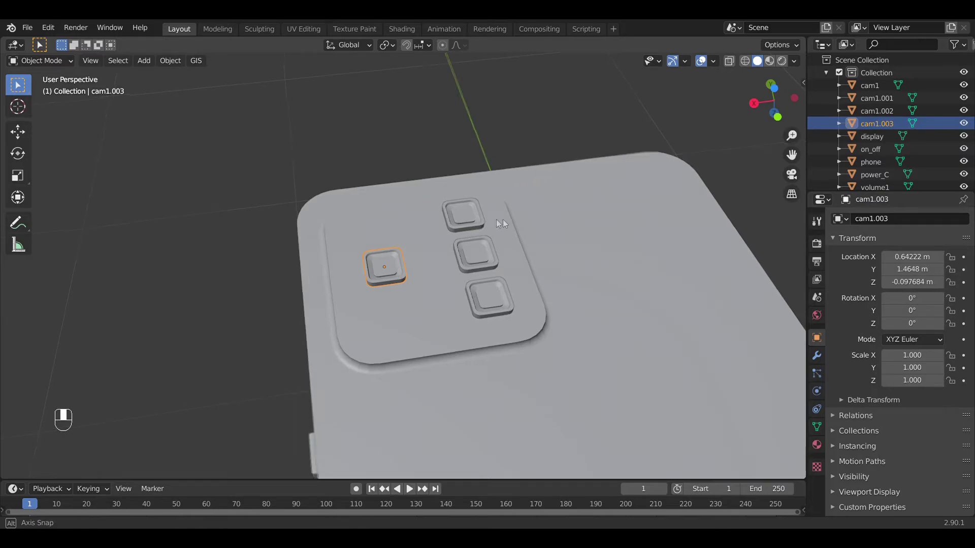
Scale the new lens copy to about 1.663 and move it along Y to about 1.643 m.
middle_drag(397, 275, 557, 236)
key(s)
click(675, 231)
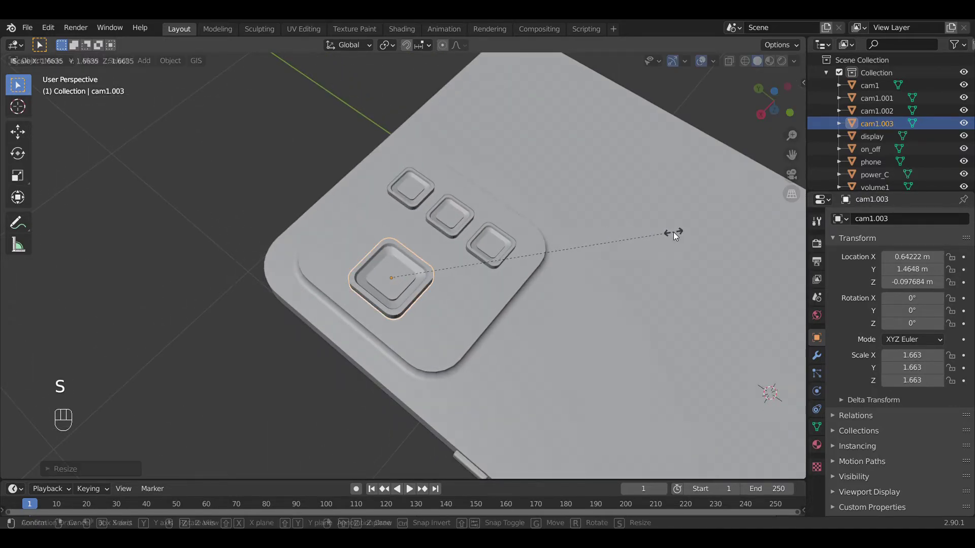
key(g)
key(g)
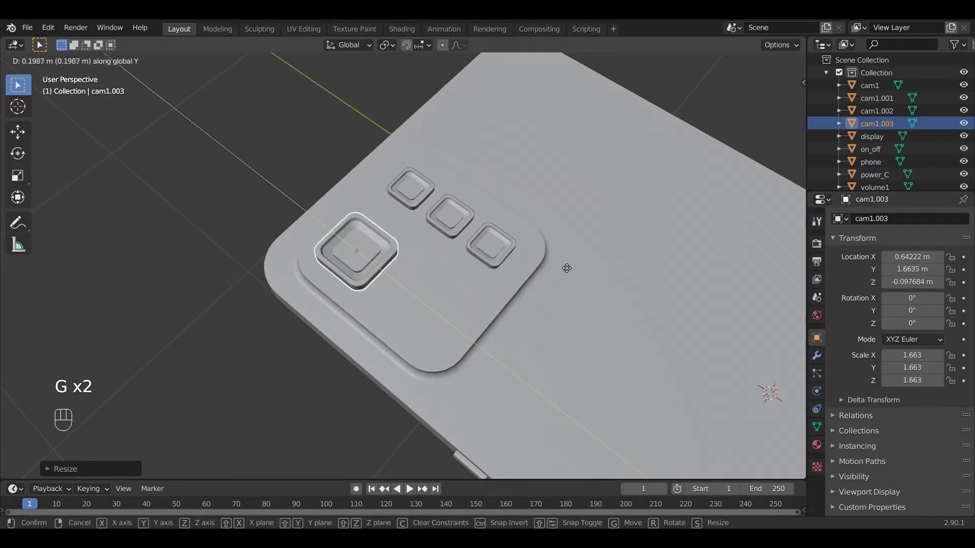
click(570, 272)
Duplicate the large lens and move the copy about 0.35 m along negative Y.
middle_drag(570, 272, 483, 152)
key(shift+d)
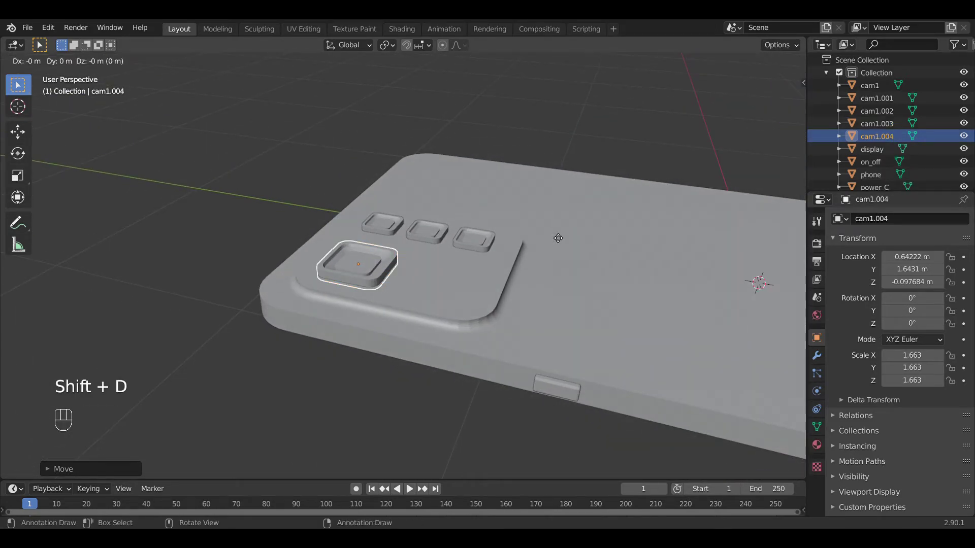
right_click(558, 238)
key(g)
key(y)
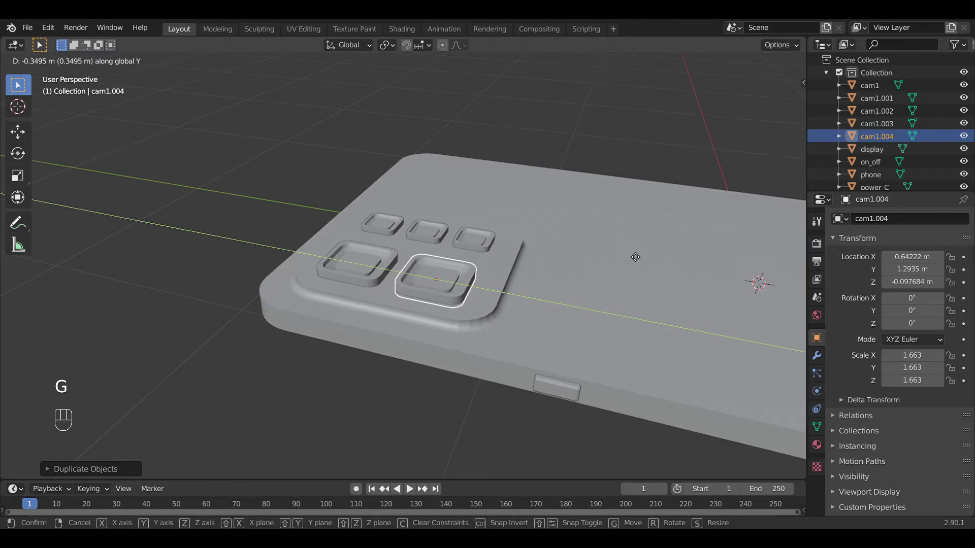
click(513, 211)
middle_drag(514, 212, 216, 66)
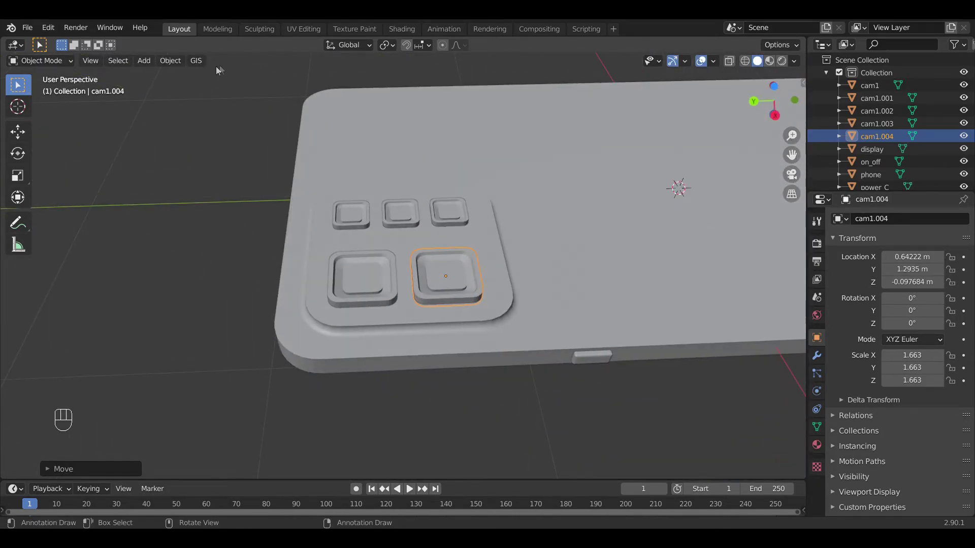
Add a cube and scale it to about 0.1 along X, 0.209 along Y and 0.009 along Z.
click(144, 60)
mouse_move(194, 75)
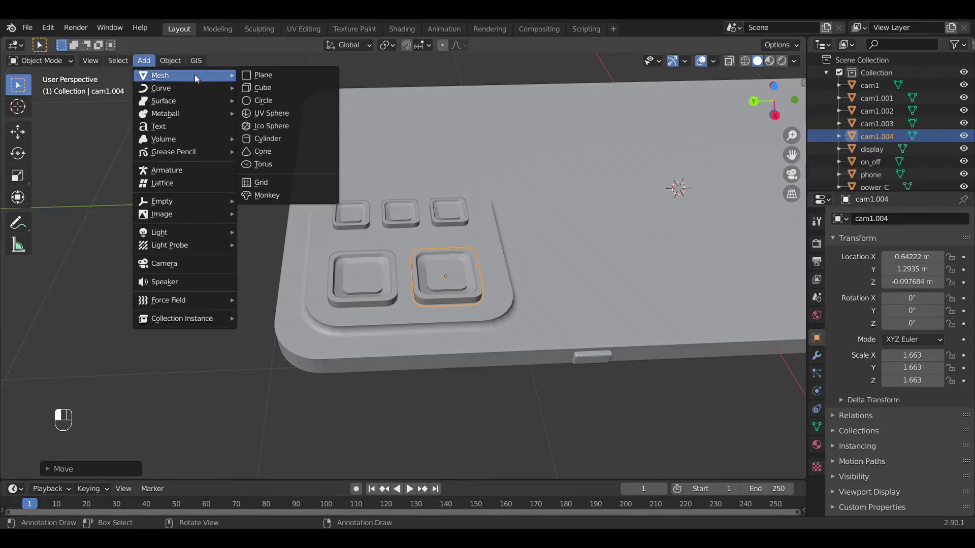
click(278, 88)
scroll(583, 197, down, 5)
key(s)
key(x)
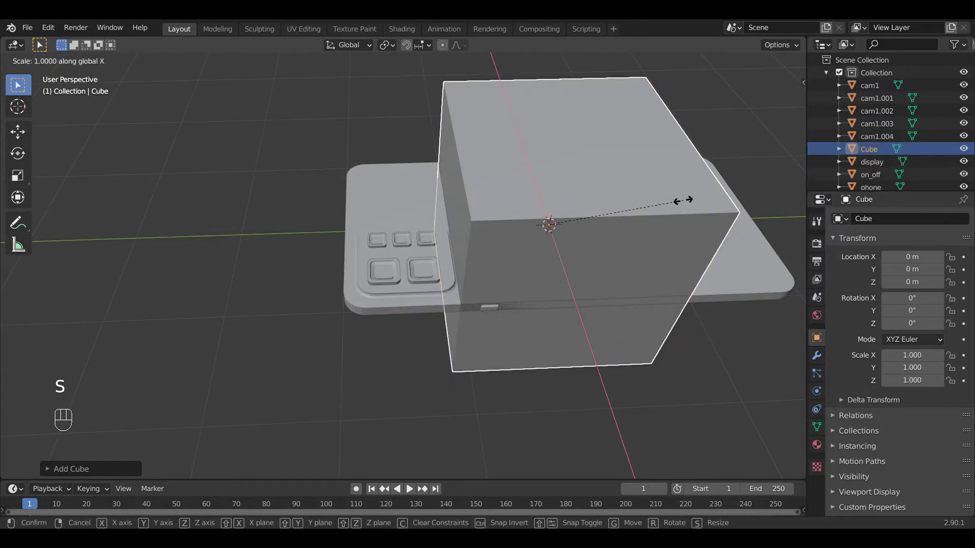
click(561, 221)
key(s)
key(z)
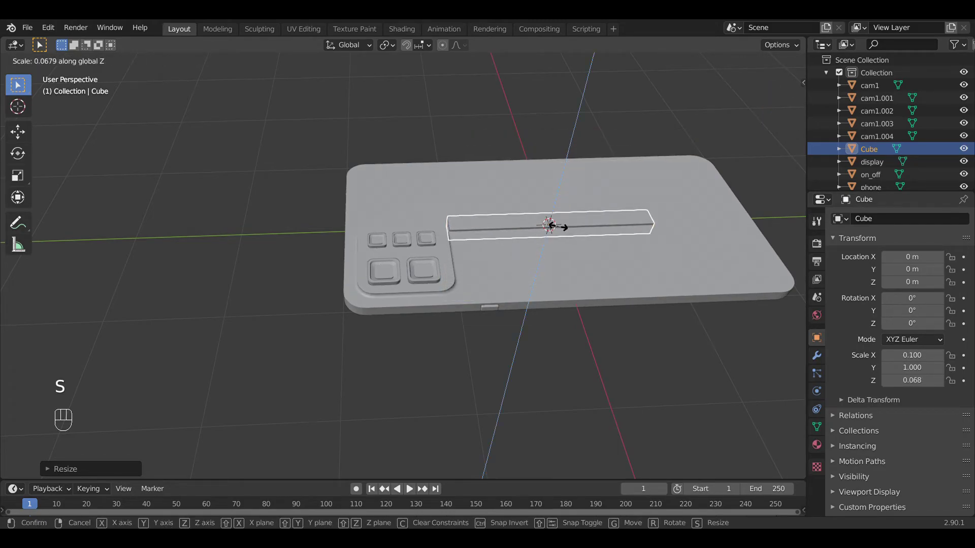
click(551, 223)
key(s)
key(y)
click(570, 225)
Move the thin plate over the camera bump to about X 0.358 m, Y 1.442 m and Z -0.2 m.
key(g)
key(x)
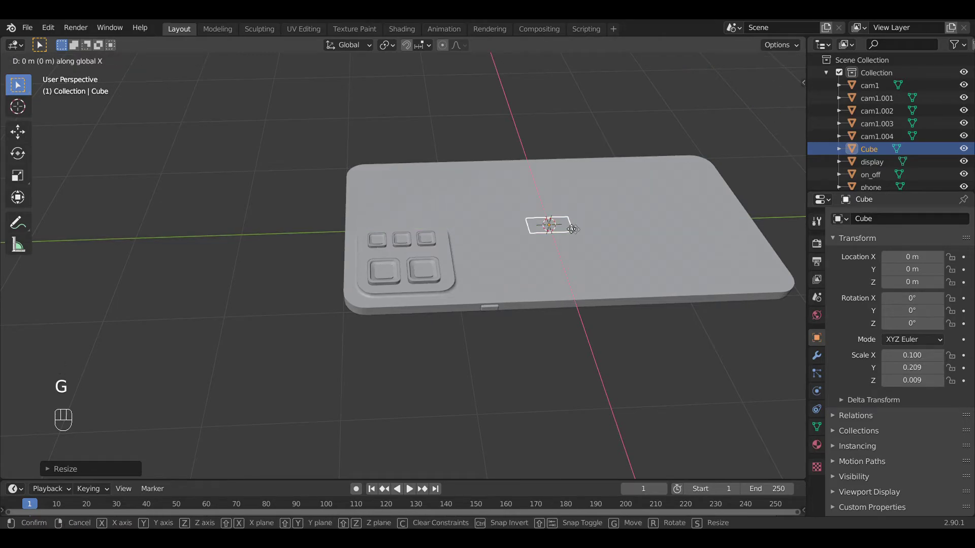
click(570, 259)
key(g)
right_click(682, 244)
key(g)
key(y)
key(g)
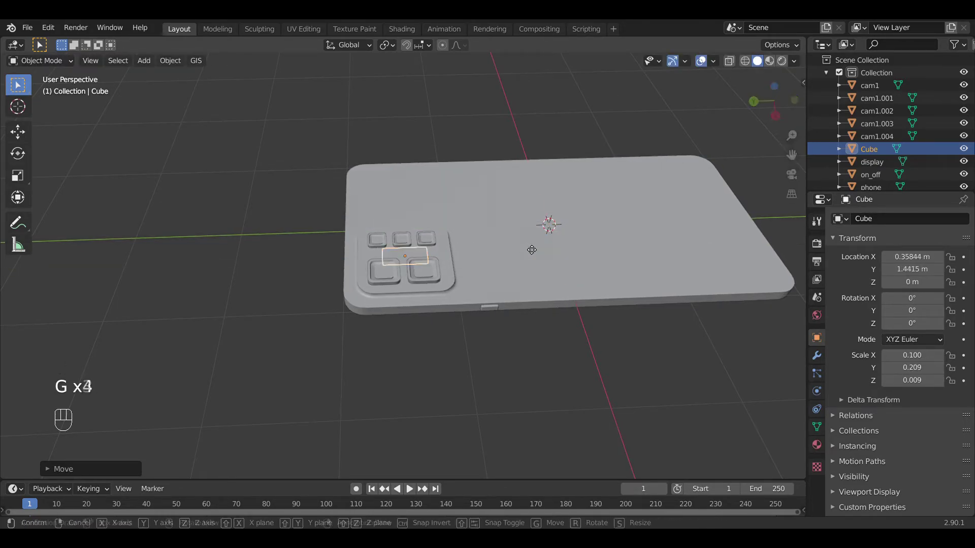
click(544, 230)
Narrow the plate along X to a scale of about 0.054.
scroll(461, 190, up, 6)
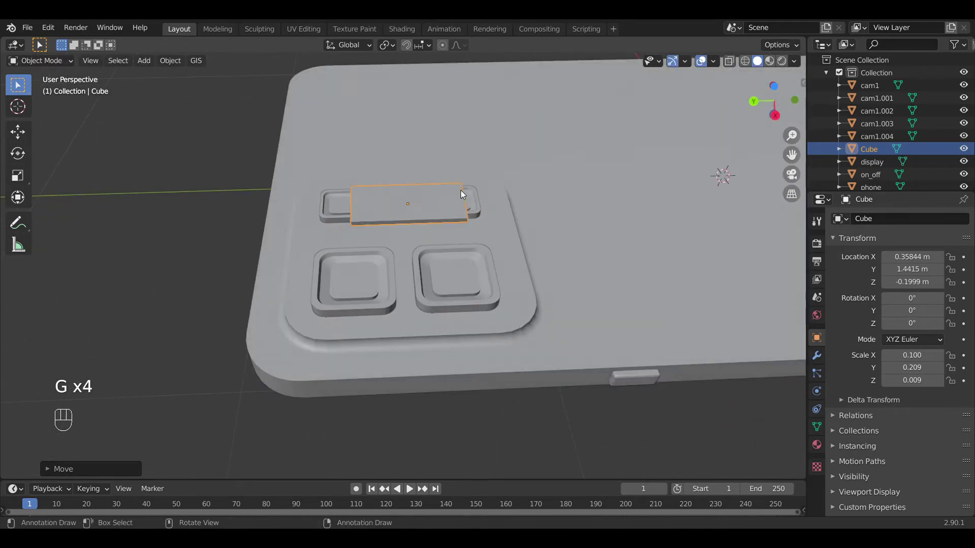
middle_drag(459, 151, 389, 136)
key(s)
key(x)
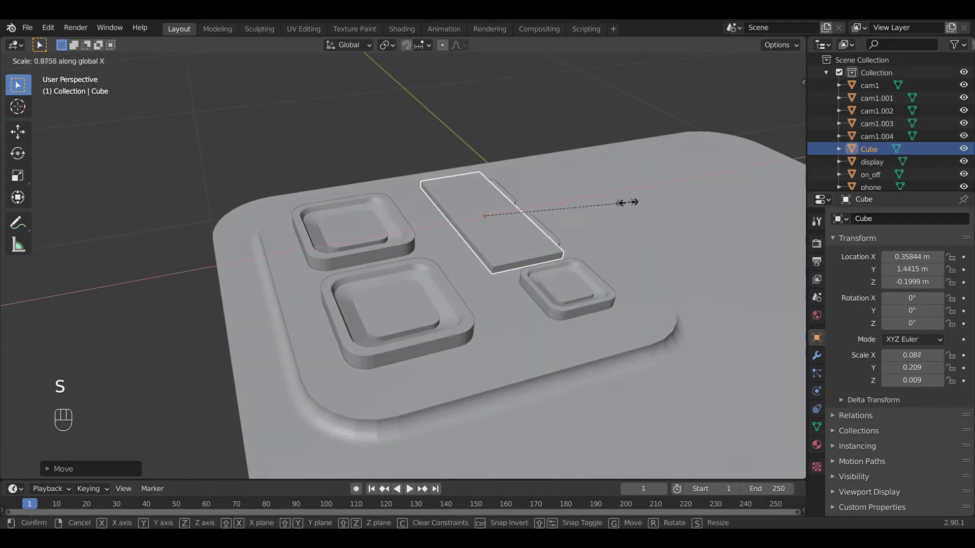
click(574, 206)
Position the plate between the large and small lenses at about X 0.404 m, Y 1.466 m and Z -0.084 m.
middle_drag(575, 206, 515, 239)
key(g)
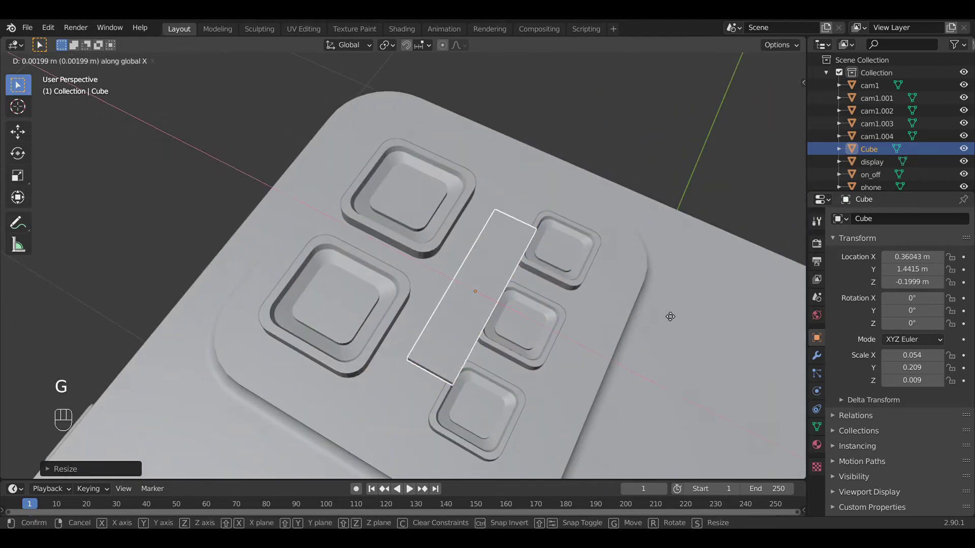
key(g)
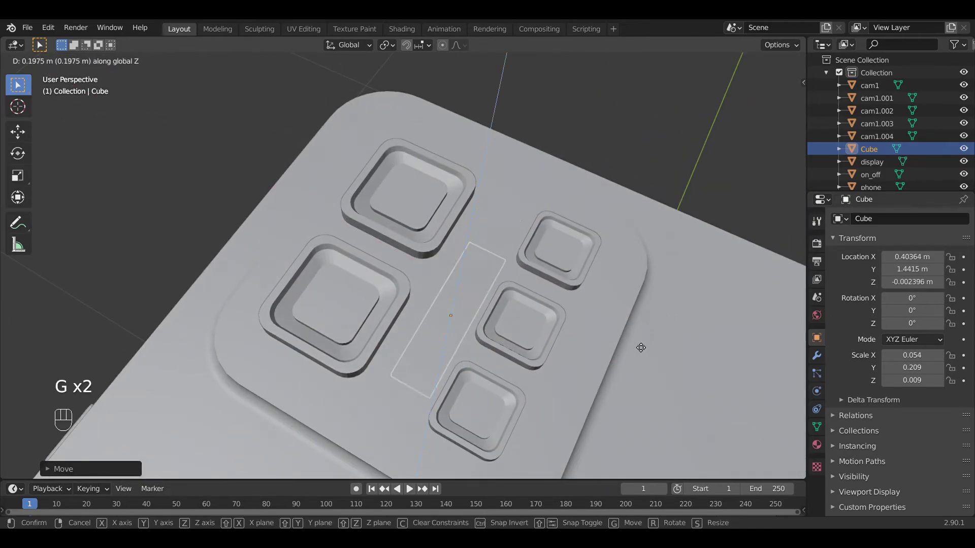
click(637, 333)
middle_drag(638, 334, 608, 215)
key(g)
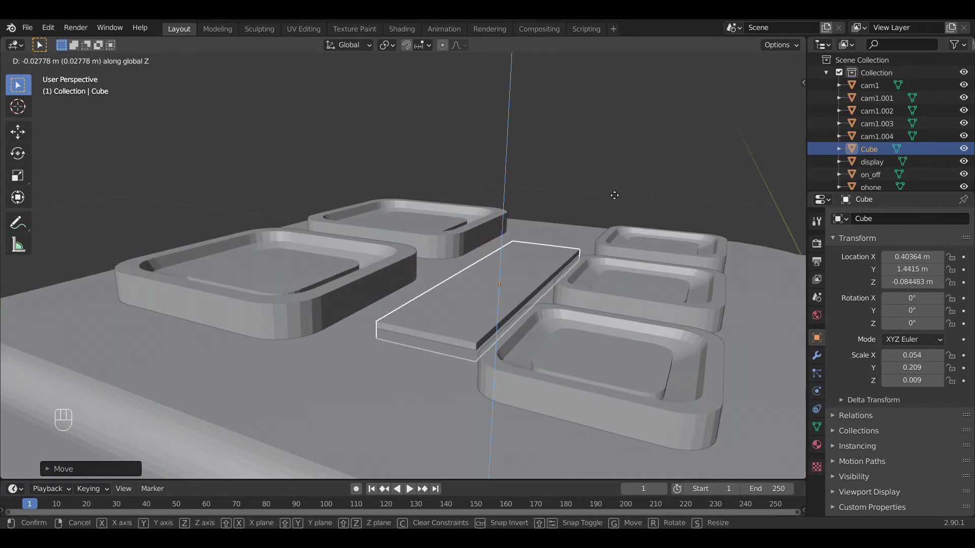
click(615, 196)
middle_drag(615, 196, 520, 237)
key(g)
key(y)
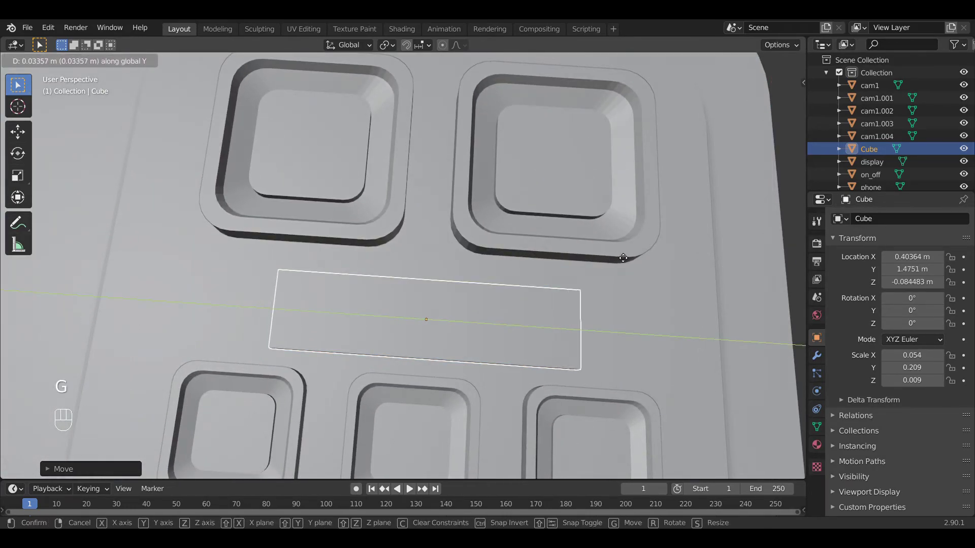
click(614, 261)
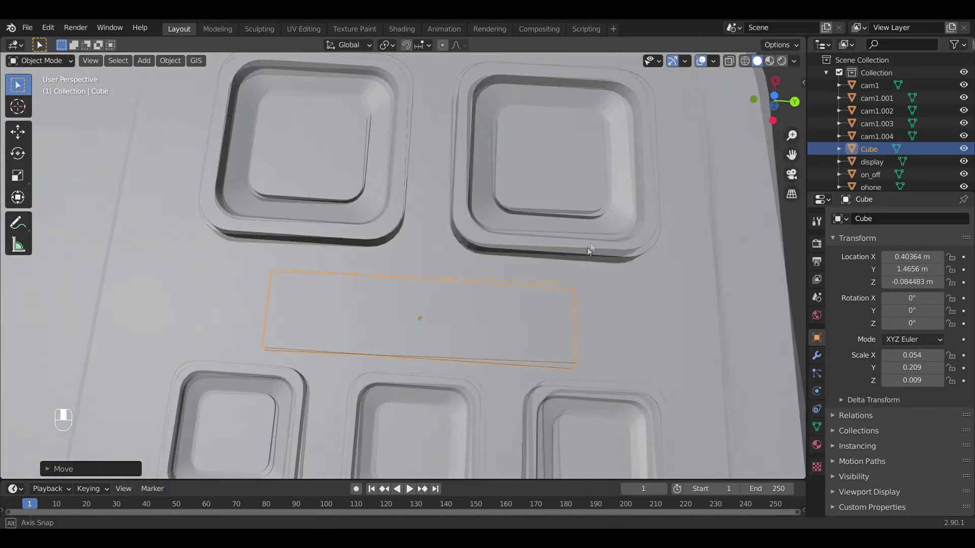
Apply the plate's scale and enter Edit Mode on it.
middle_drag(588, 248, 668, 181)
key(Tab)
key(Tab)
key(ctrl+a)
click(653, 181)
key(Tab)
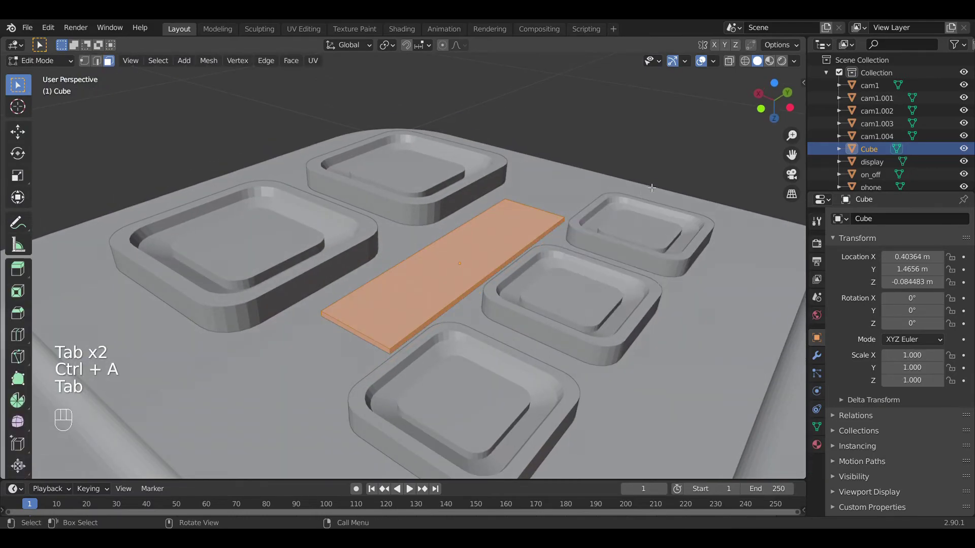
Round the flash plate's four vertical corner edges with a nine-segment bevel about 0.027 m wide, returning to Object Mode.
click(97, 62)
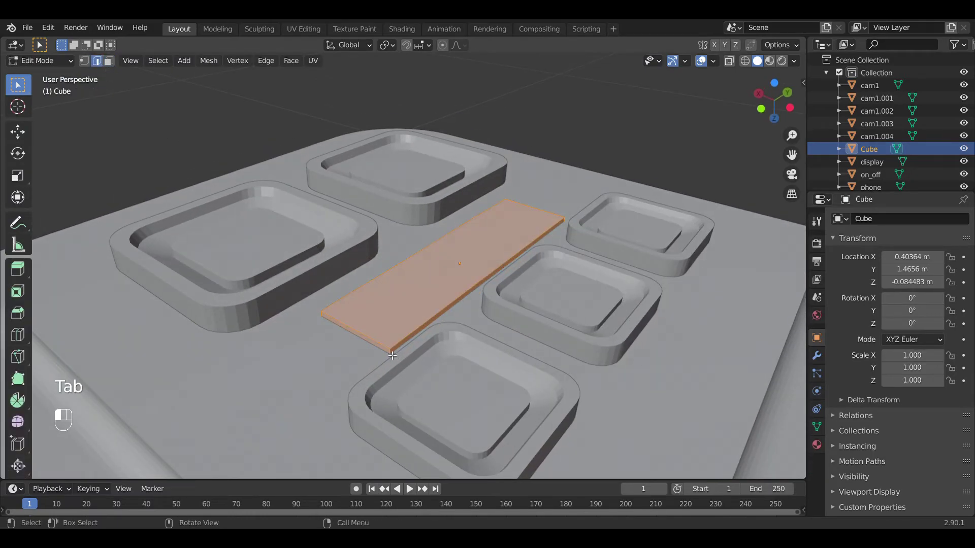
click(392, 355)
shift+click(328, 317)
middle_drag(426, 290, 259, 297)
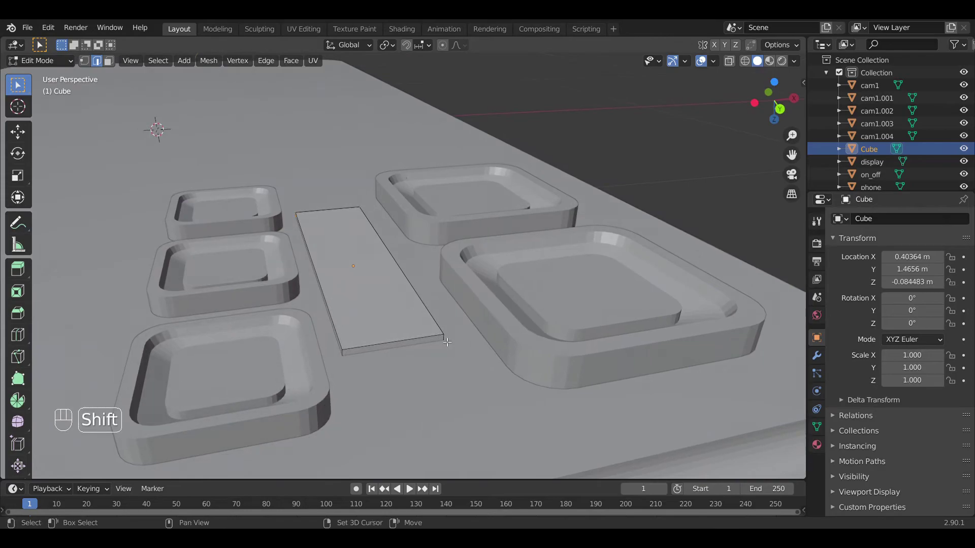
key(ctrl+b)
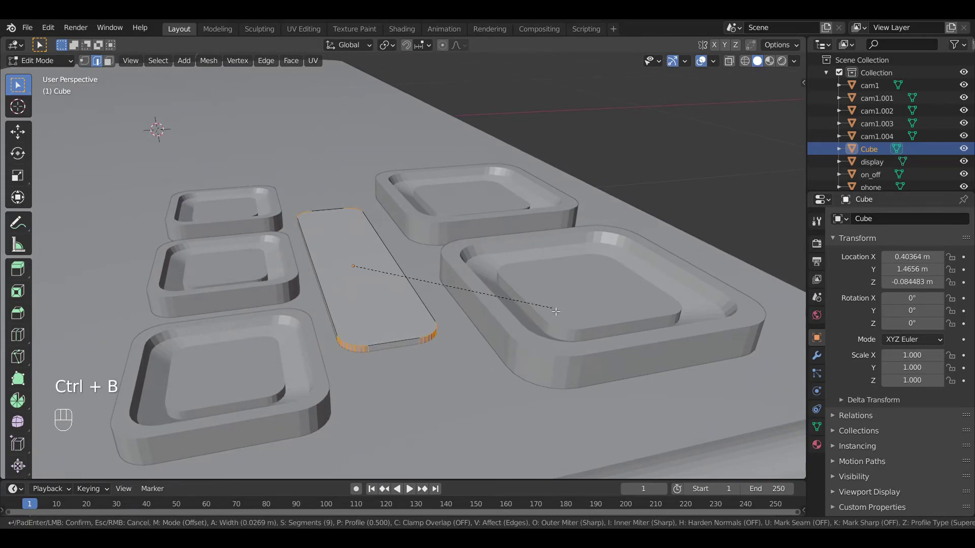
click(559, 312)
key(Tab)
key(Tab)
key(Tab)
Rename the rounded plate between the lenses as flashlight.
middle_drag(427, 243, 782, 299)
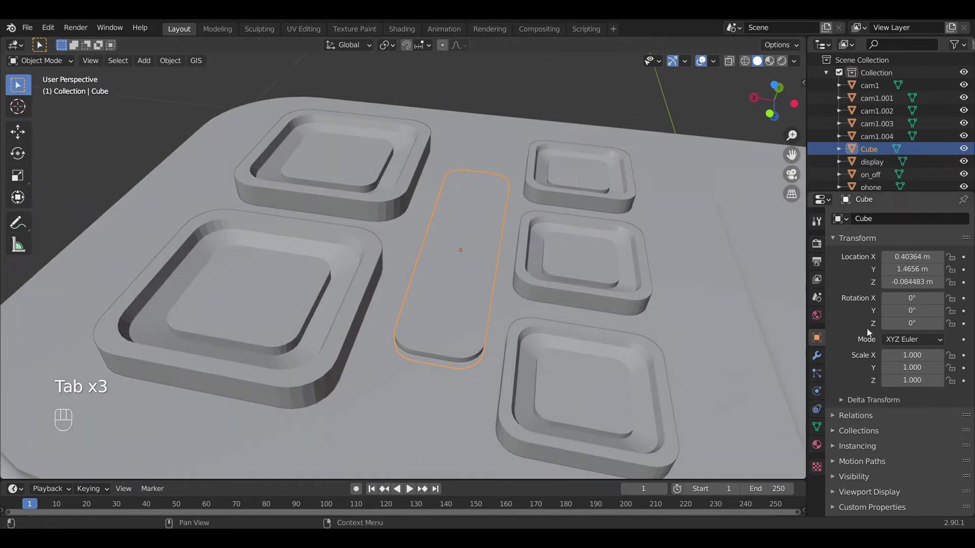
click(899, 223)
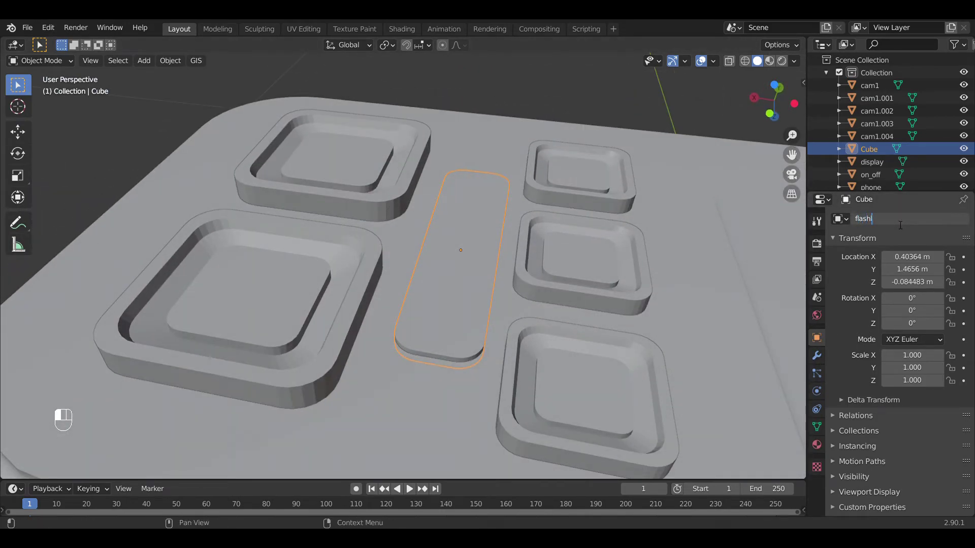
key(Return)
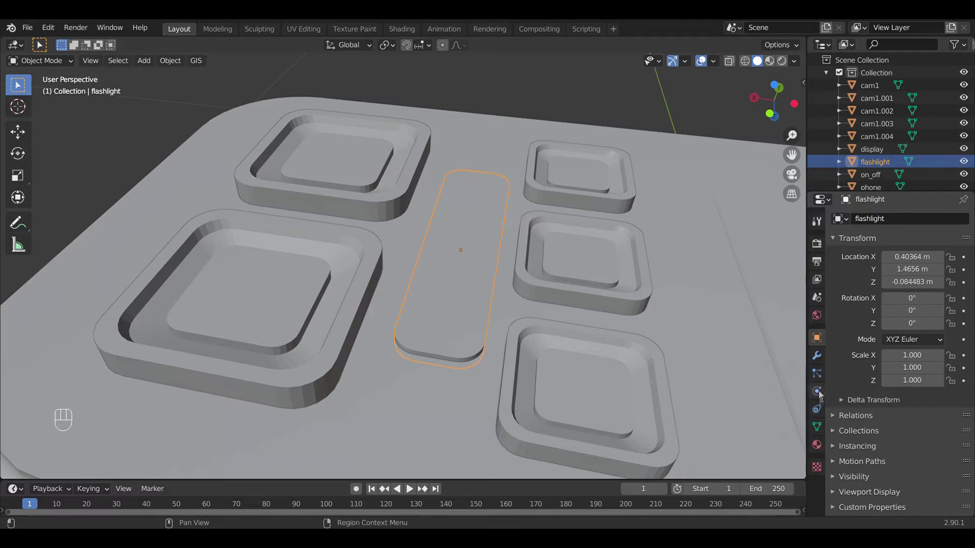
Duplicate the raised centre faces of all five camera lenses in place and separate the copies into their own objects.
click(573, 371)
shift+click(589, 279)
shift+click(579, 175)
shift+click(386, 173)
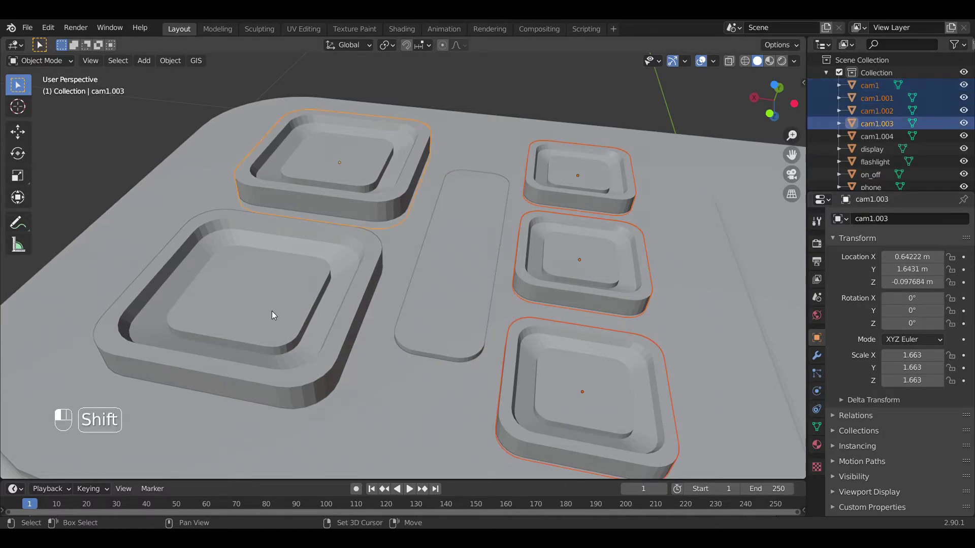
shift+click(272, 315)
key(Tab)
key(shift+d)
right_click(758, 235)
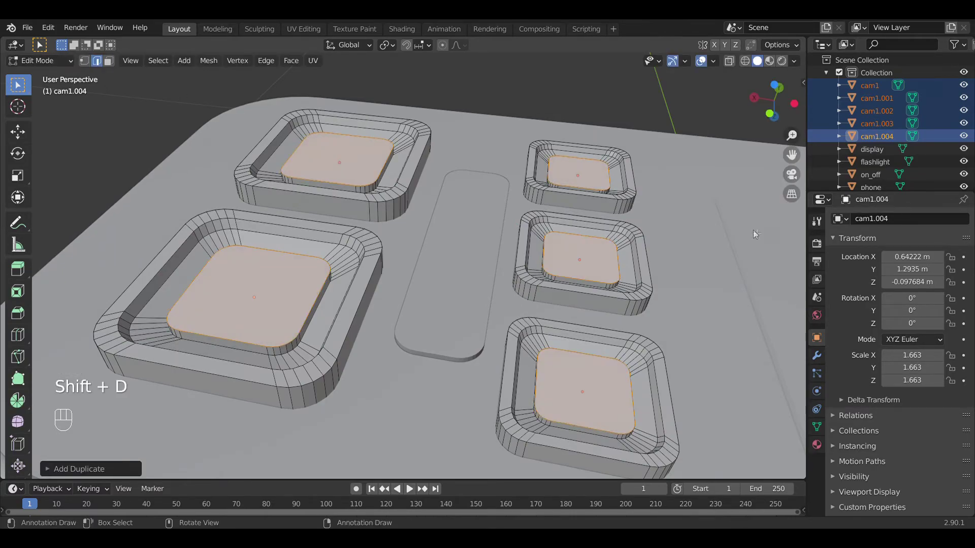
key(p)
click(720, 255)
key(g)
key(z)
right_click(724, 254)
click(401, 160)
key(Tab)
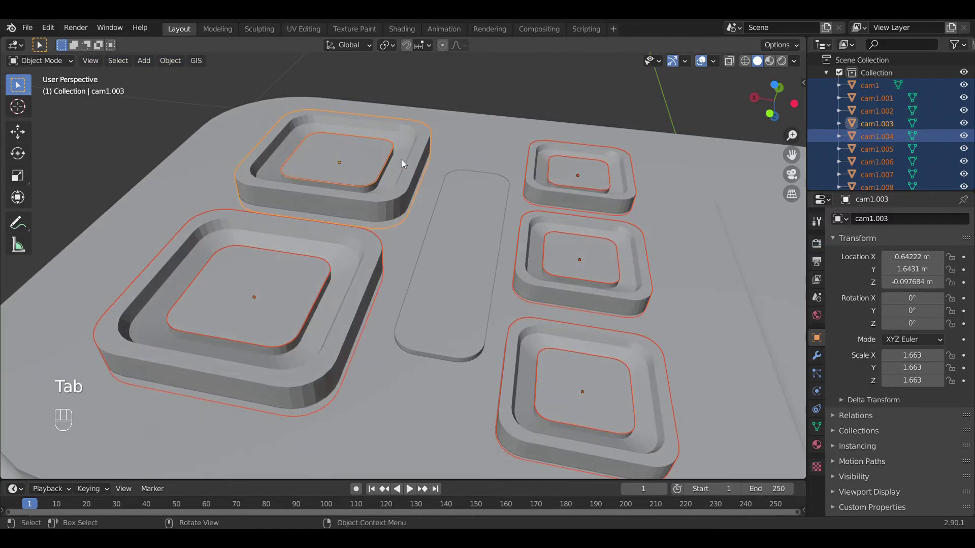
Try to move the five separated lens centre faces about -0.023 m along Z.
click(352, 160)
shift+click(297, 272)
shift+click(596, 261)
shift+click(589, 179)
shift+click(584, 389)
key(g)
key(z)
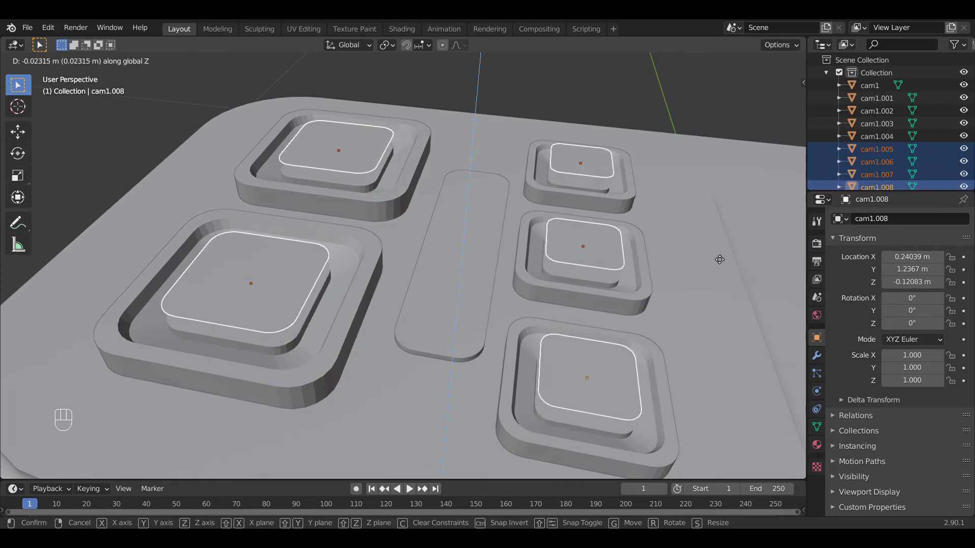
key(Escape)
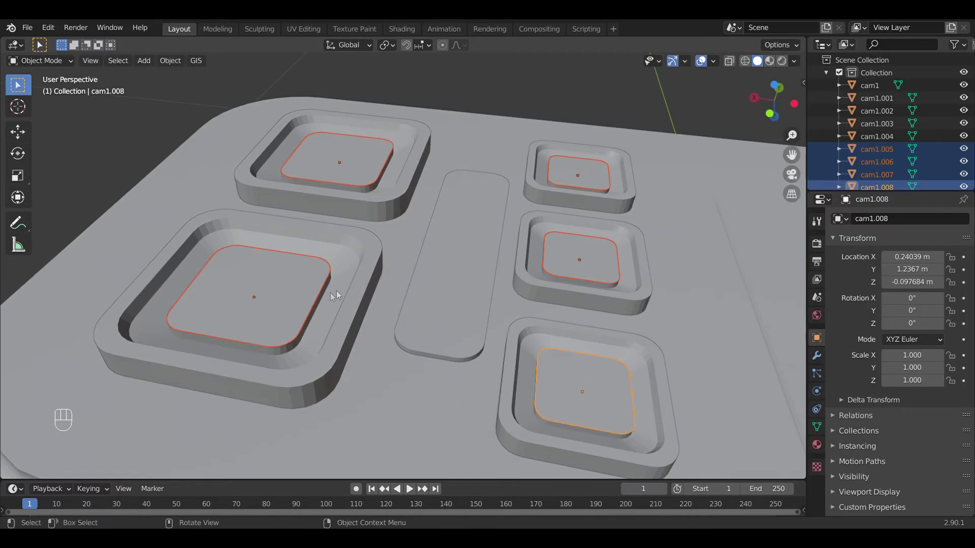
Undo the selection of the separated lens faces and try to move all the lens parts along Z.
key(ctrl+z)
key(ctrl+z)
key(ctrl+z)
key(ctrl+z)
key(ctrl+z)
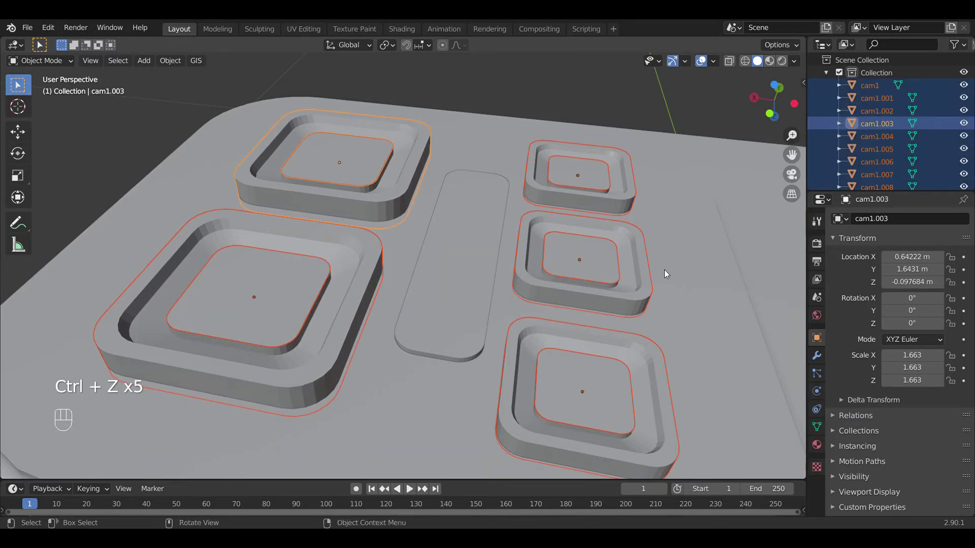
key(g)
key(z)
right_click(621, 162)
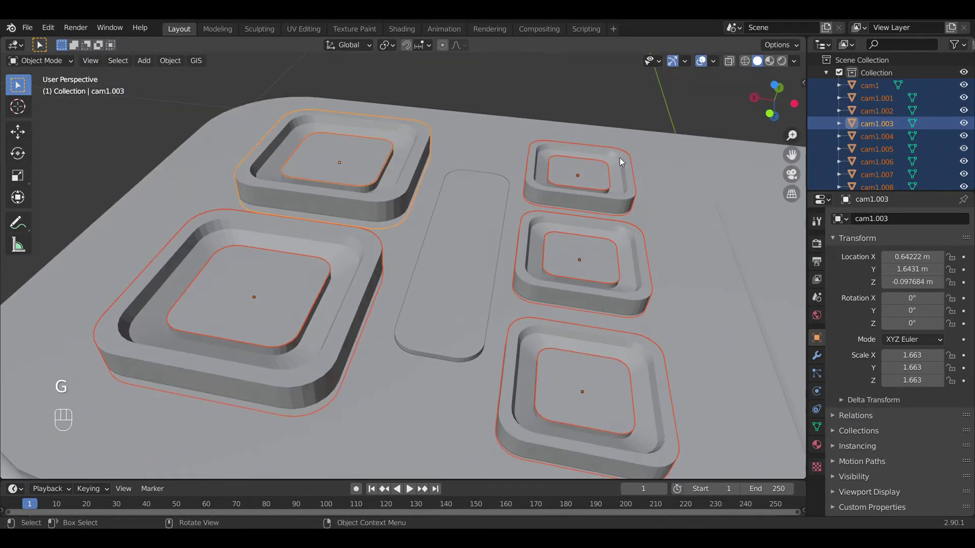
Delete the original raised centre faces from the five lens frames in a shared Edit Mode session.
click(529, 353)
shift+click(532, 236)
shift+click(555, 168)
shift+click(553, 163)
shift+click(523, 346)
shift+click(526, 163)
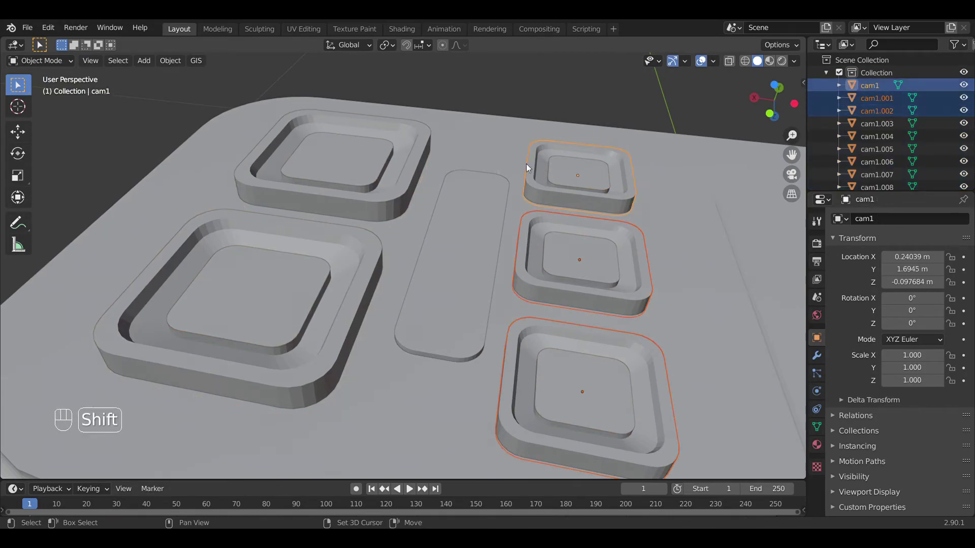
shift+click(382, 172)
shift+click(336, 315)
key(Tab)
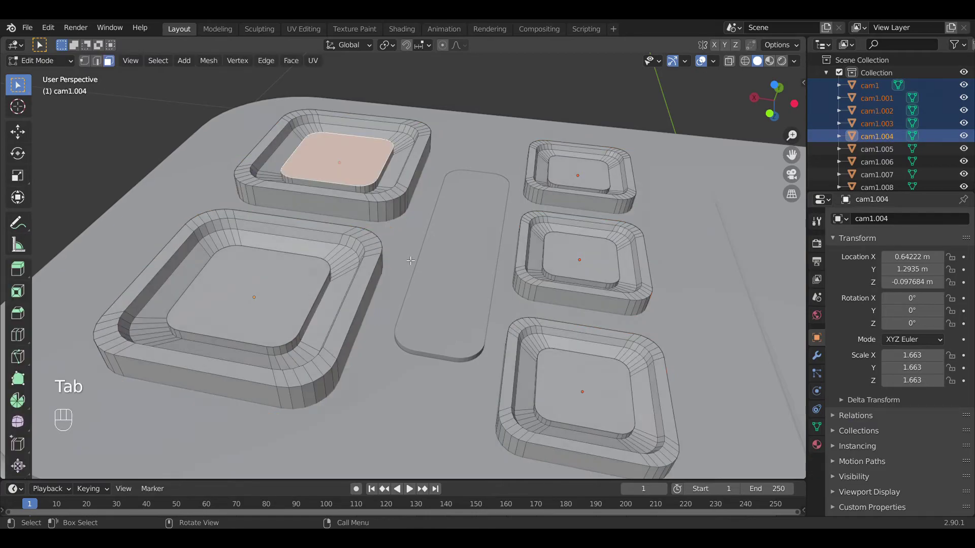
shift+click(287, 289)
shift+click(579, 173)
shift+click(580, 259)
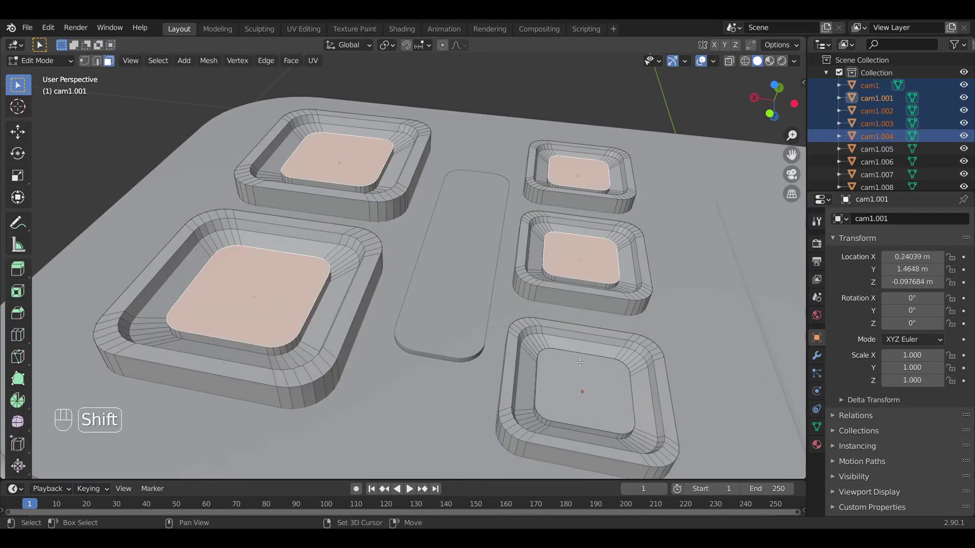
shift+click(574, 389)
key(x)
click(557, 395)
key(Tab)
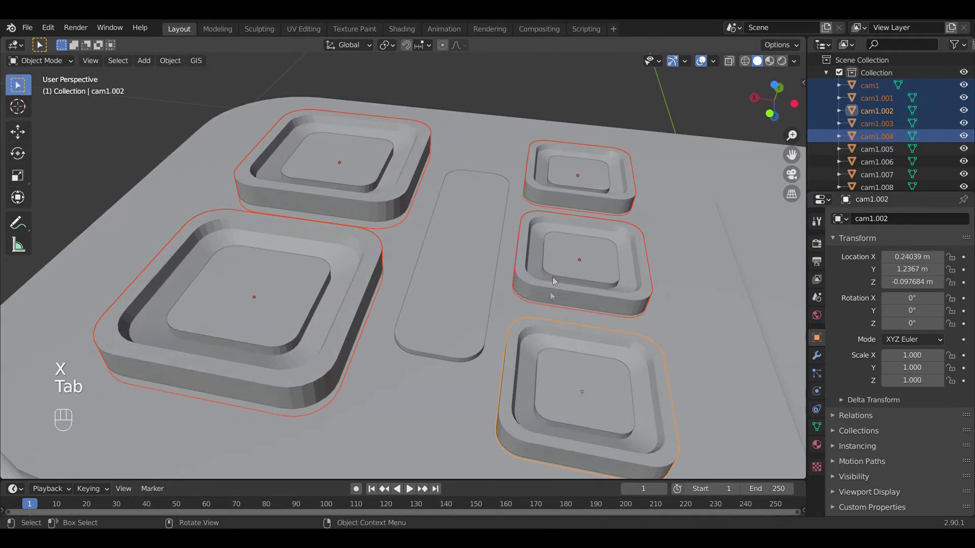
Select the five separated lens centre faces, ending with the lowest small one, and assign the display material.
click(611, 244)
shift+click(584, 174)
shift+click(330, 164)
shift+click(244, 289)
shift+click(605, 383)
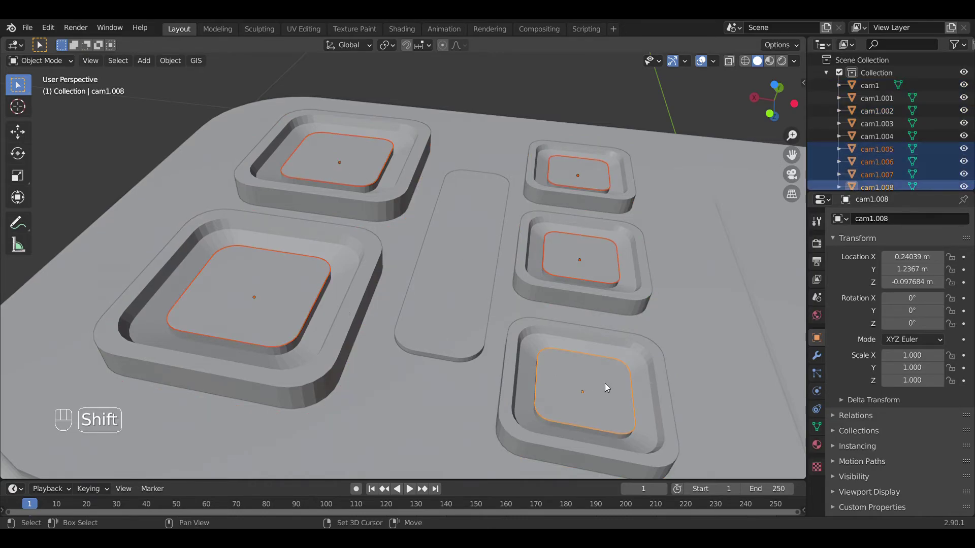
click(817, 391)
click(818, 438)
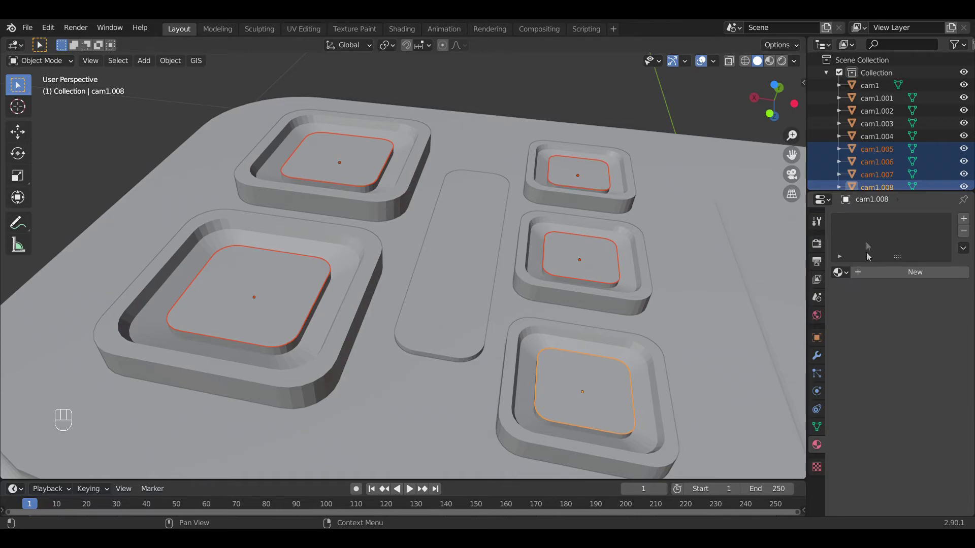
click(840, 272)
click(735, 305)
Select the five lens frames, assign the button material, and show the viewport in Material Preview shading.
click(348, 276)
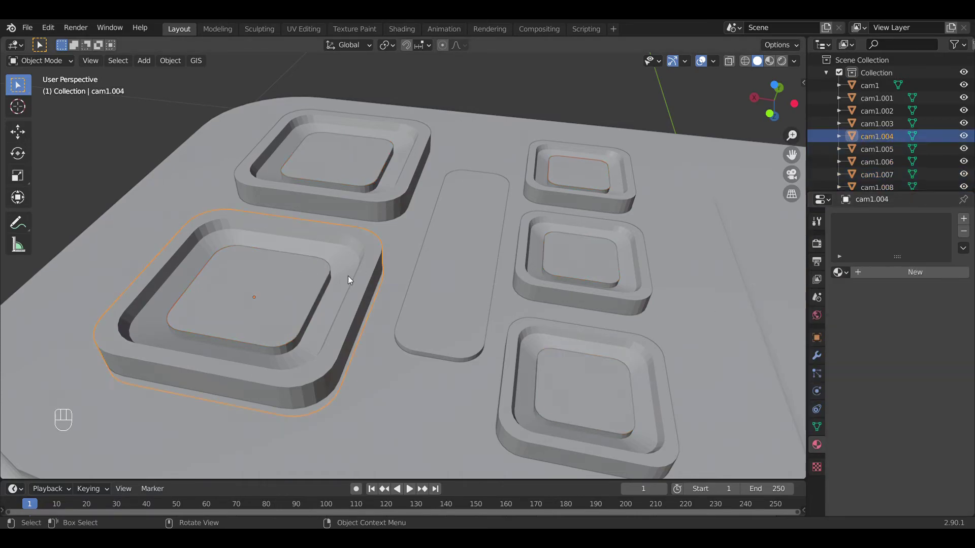
click(845, 272)
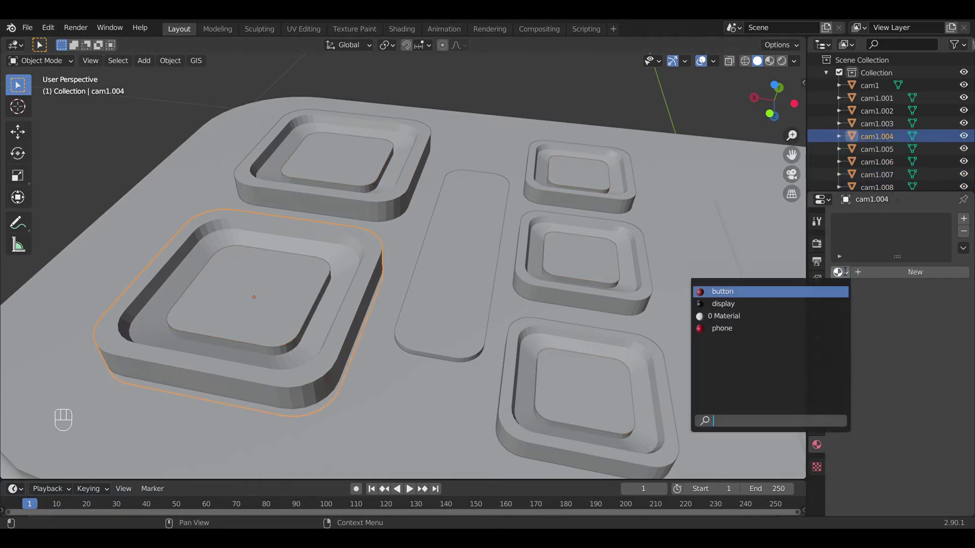
shift+click(383, 183)
shift+click(532, 279)
shift+click(544, 197)
shift+click(584, 355)
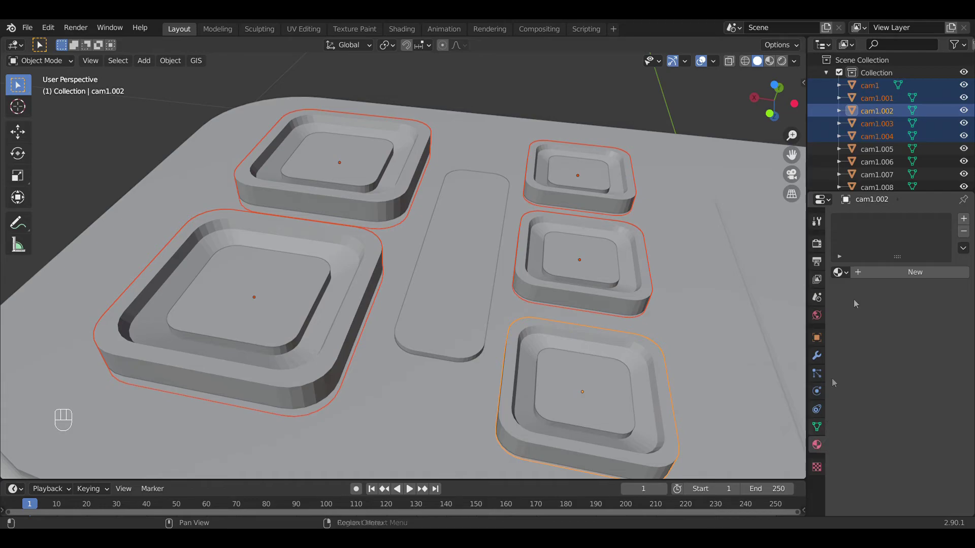
click(840, 272)
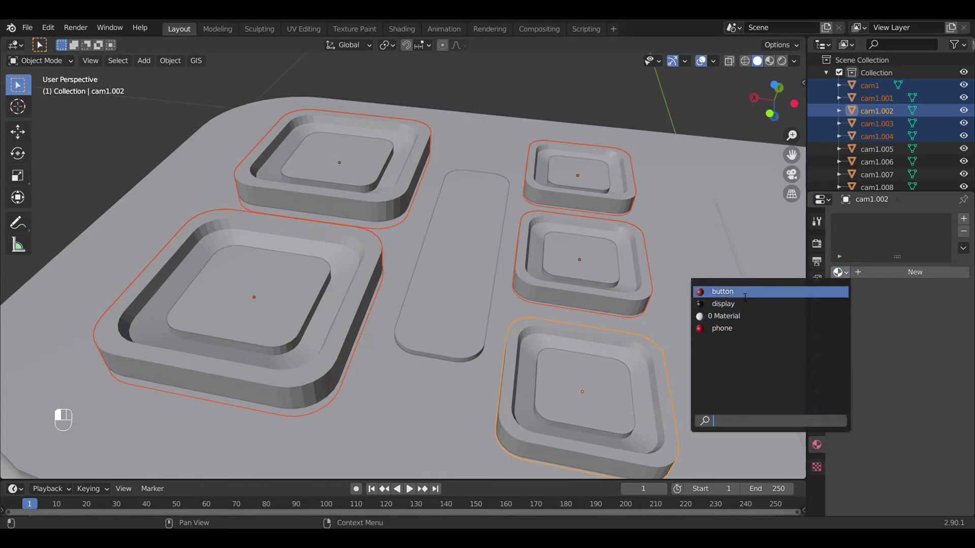
click(723, 292)
click(770, 61)
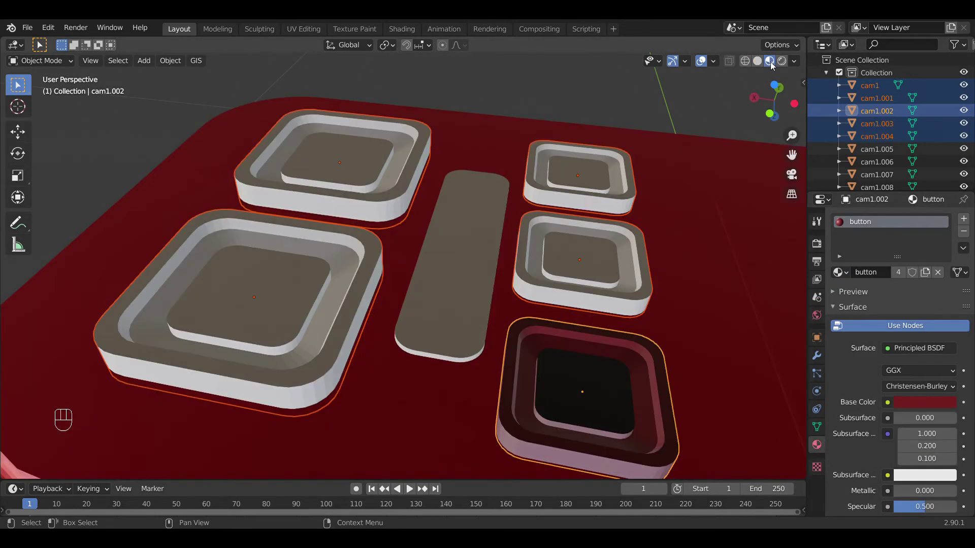
middle_drag(558, 282, 400, 262)
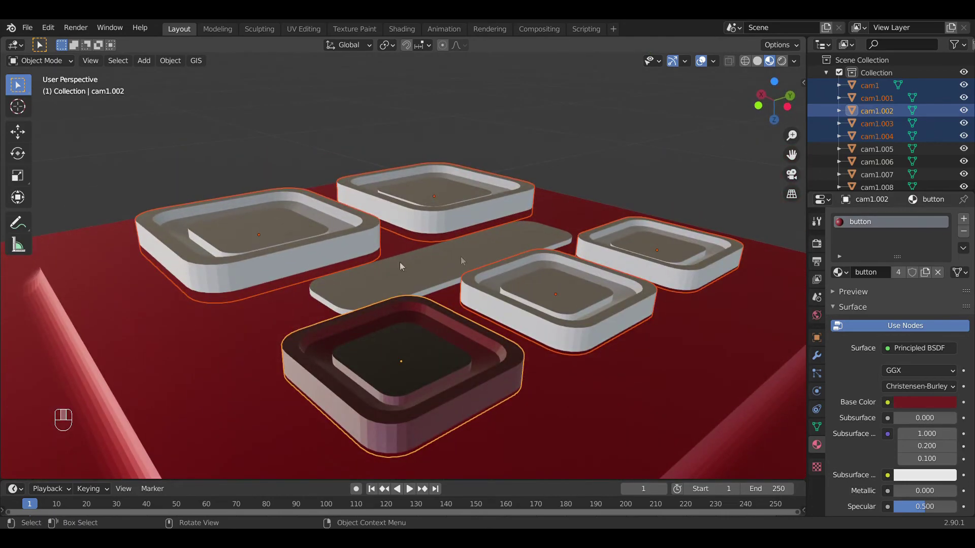
Assign the button material to each of the two large lens frames.
click(341, 249)
middle_drag(378, 218, 416, 242)
scroll(416, 242, up, 3)
click(843, 272)
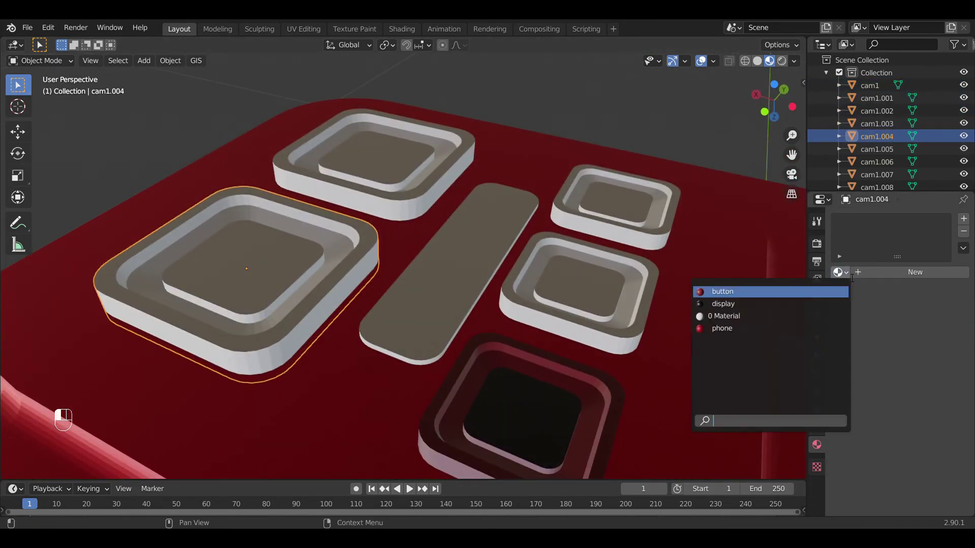
click(723, 292)
click(411, 207)
click(843, 272)
click(756, 293)
Assign the button material to the two small lens frames that still lack a material.
click(547, 243)
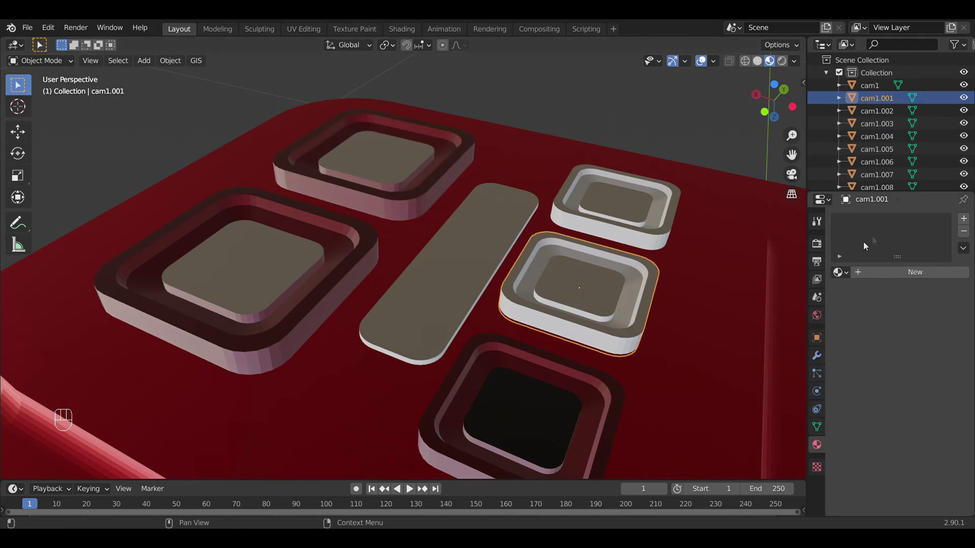
click(841, 273)
click(731, 288)
click(611, 224)
click(842, 272)
click(732, 289)
Assign the display material to the four remaining lens centre faces, one by one.
click(596, 286)
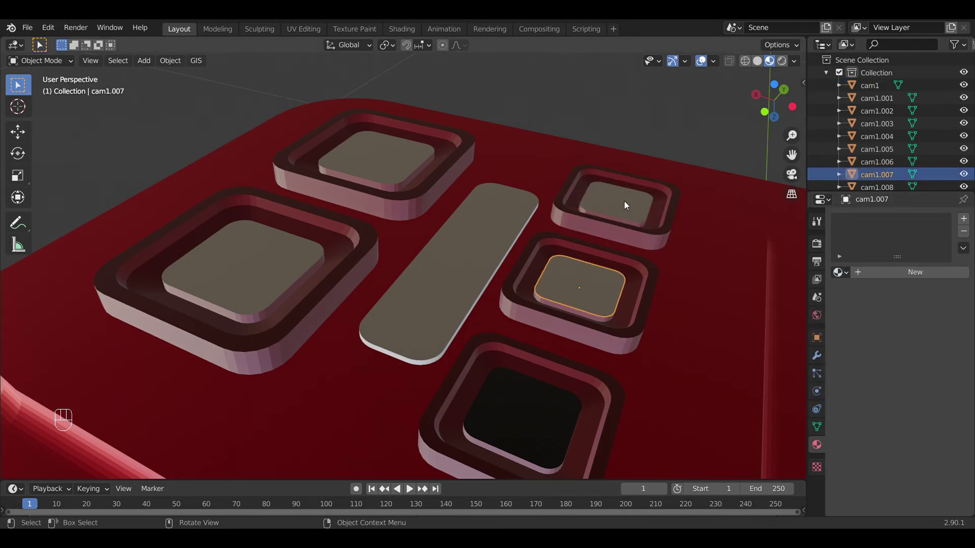
click(843, 273)
click(742, 315)
click(399, 167)
click(842, 272)
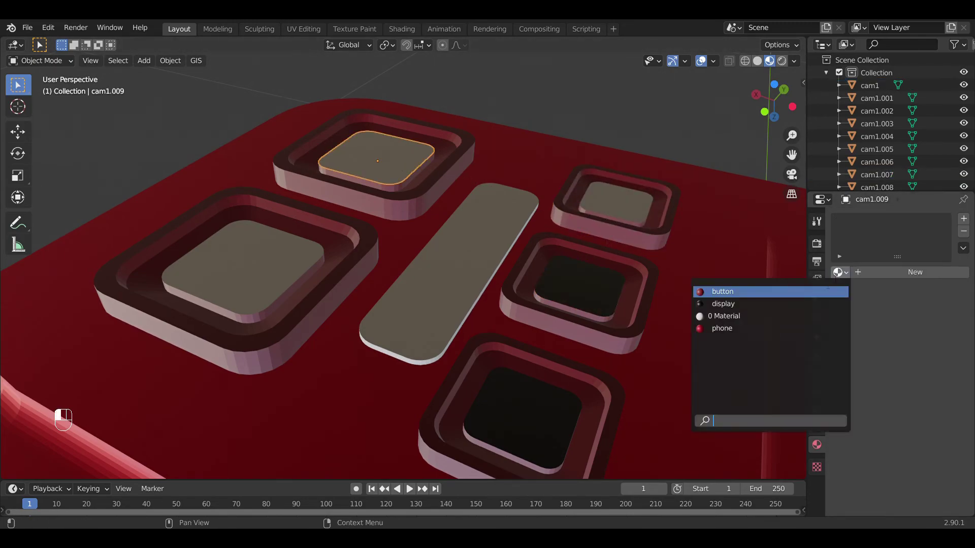
click(731, 303)
click(616, 203)
click(843, 274)
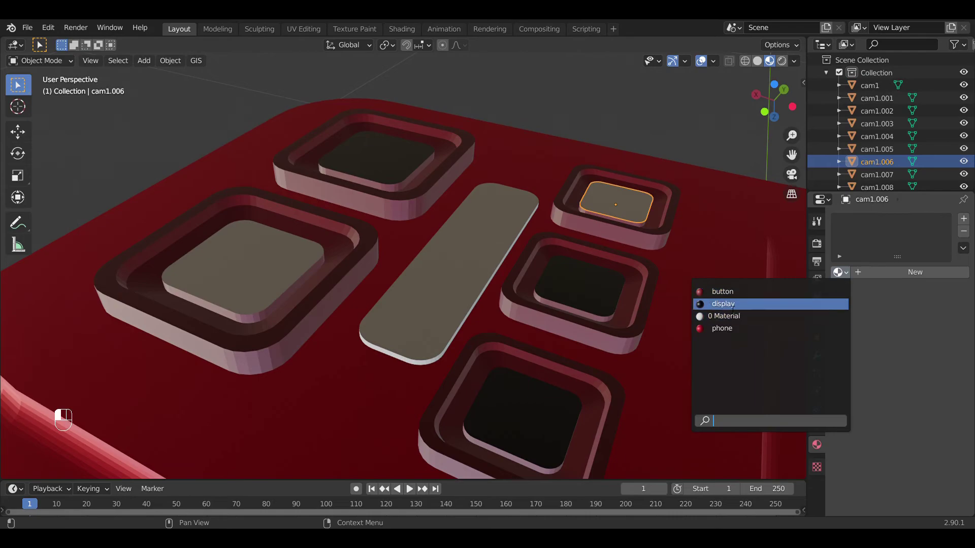
click(731, 304)
click(285, 266)
click(837, 272)
click(757, 304)
Create a new material on the flash plate and name it flashlight.
middle_drag(489, 182, 503, 274)
click(501, 274)
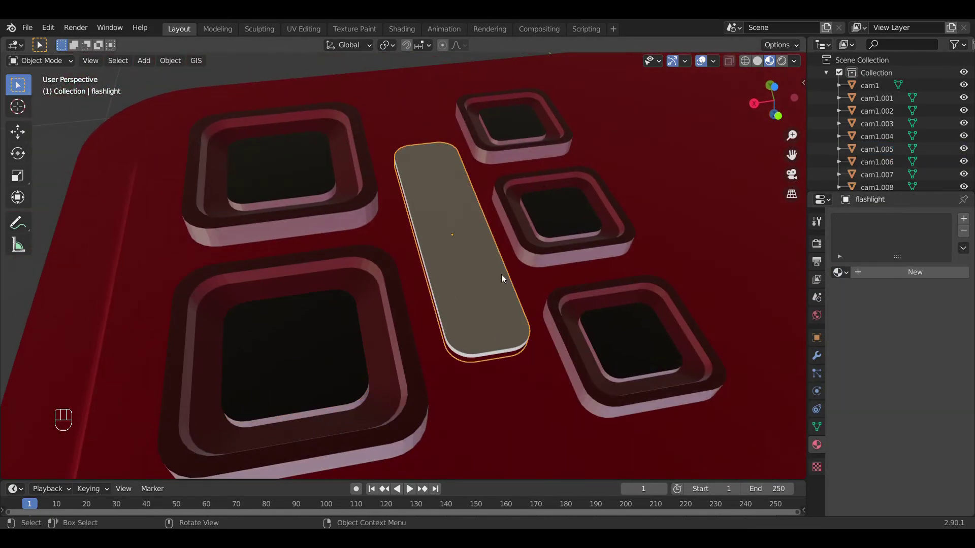
click(878, 272)
double_click(870, 224)
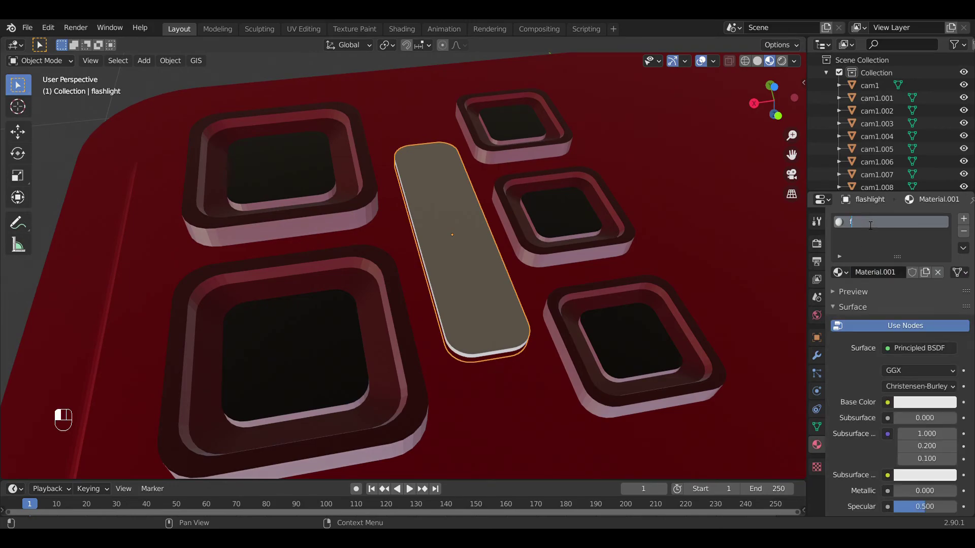
text(flashlight)
key(Return)
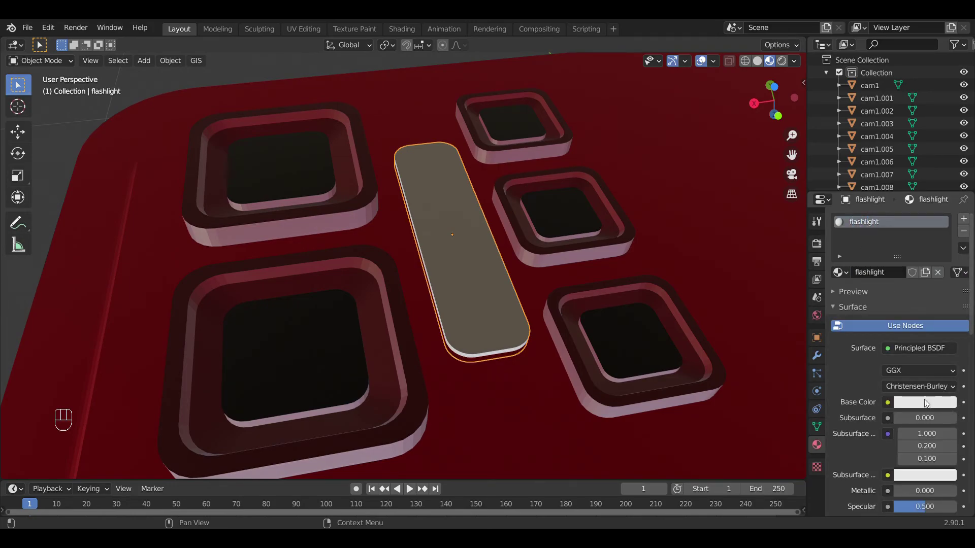
Set the flashlight material's emission to a warm white with hue 0.105, saturation 0.061 and value 1.000.
scroll(914, 376, down, 4)
scroll(894, 367, down, 7)
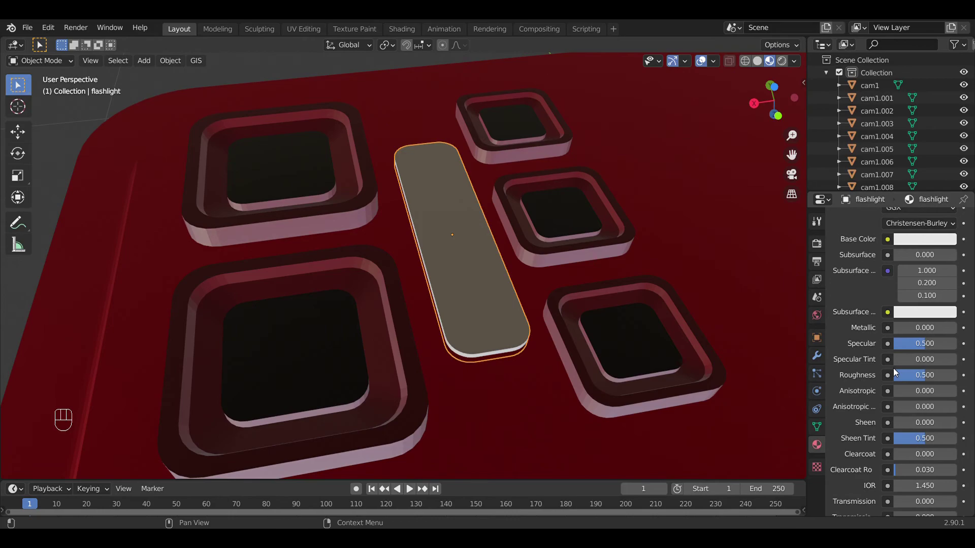
click(911, 472)
drag(948, 348, 947, 291)
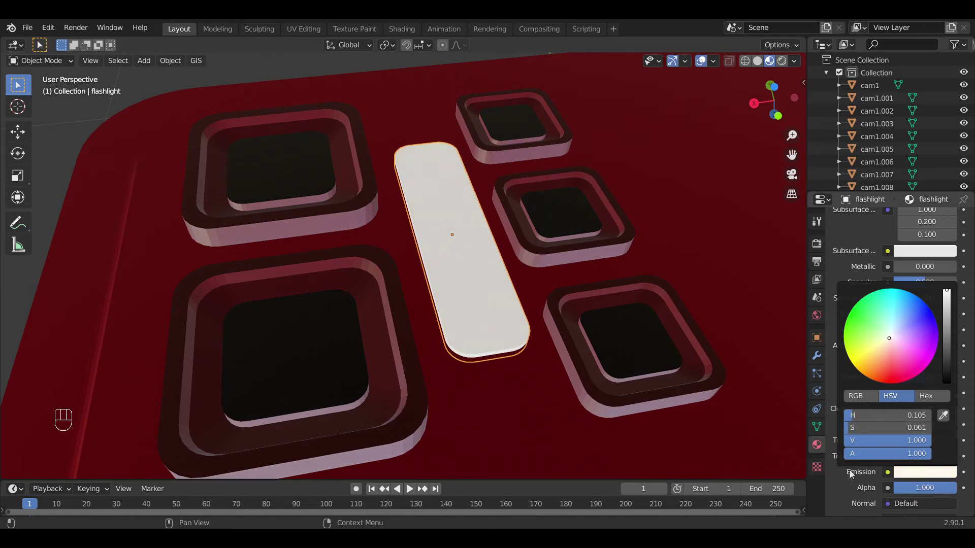
Move the three small lenses, frames and centre faces together, slightly along X away from the flash plate.
middle_drag(464, 208, 444, 162)
scroll(443, 162, down, 9)
middle_drag(495, 202, 512, 296)
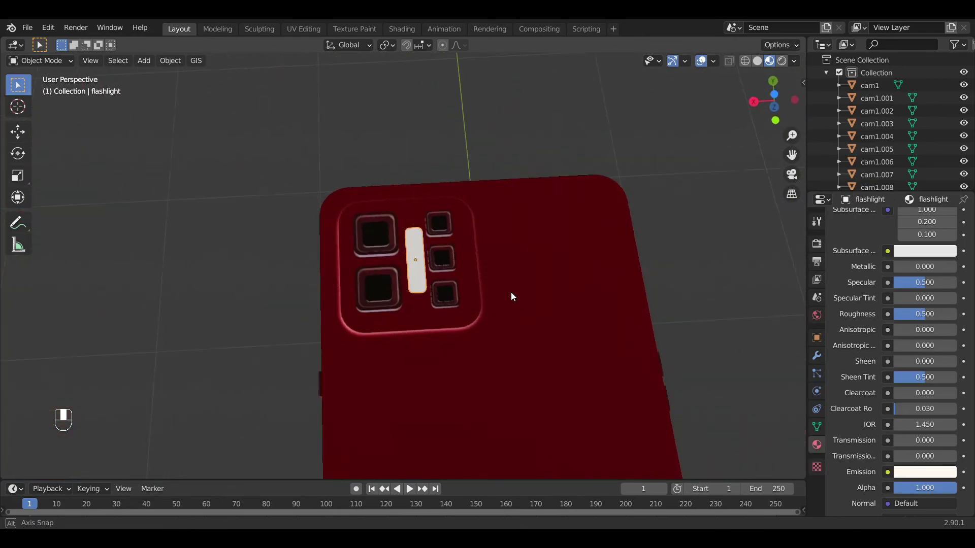
scroll(511, 297, up, 5)
click(513, 263)
shift+click(511, 264)
key(g)
right_click(596, 254)
shift+click(510, 177)
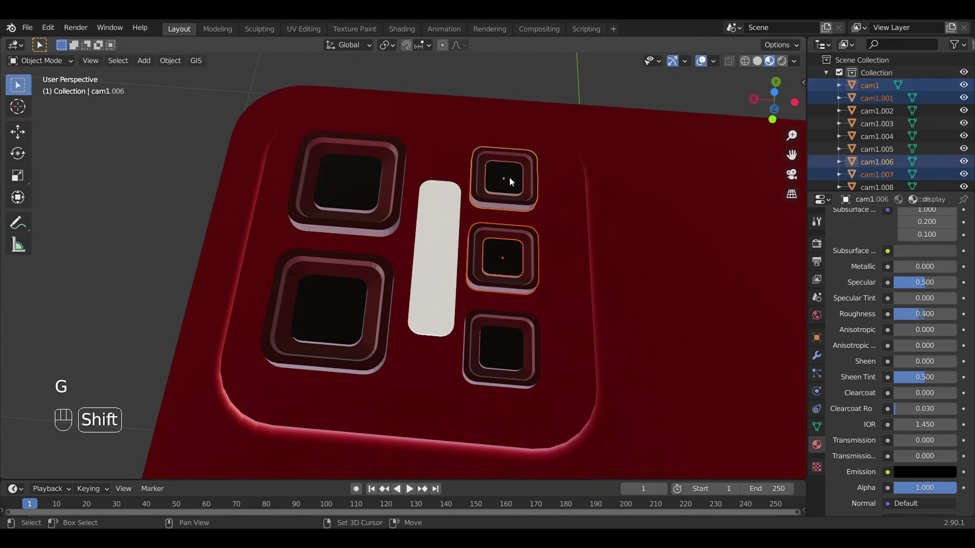
shift+click(502, 340)
shift+click(528, 325)
key(g)
key(x)
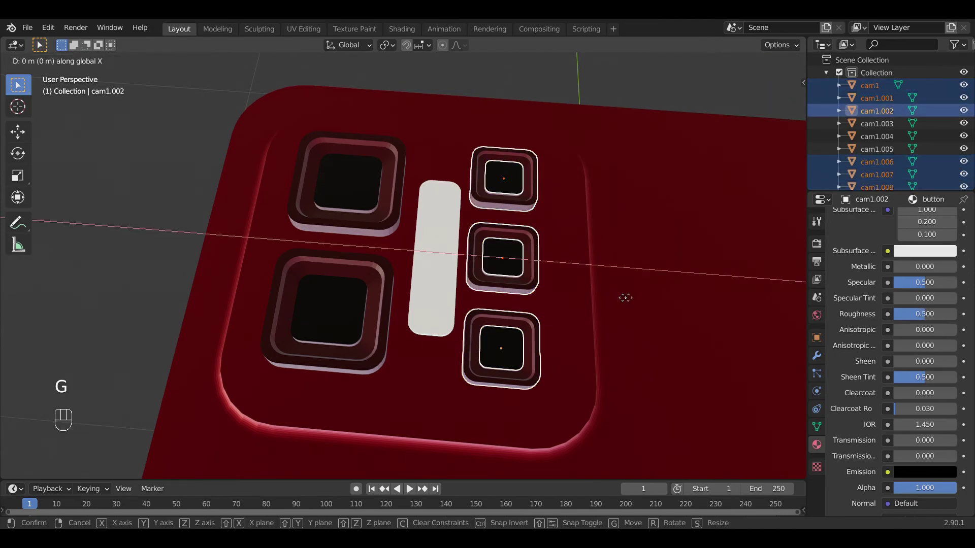
click(630, 298)
Shift the flash plate slightly along X towards the small lenses and view the whole phone.
click(446, 258)
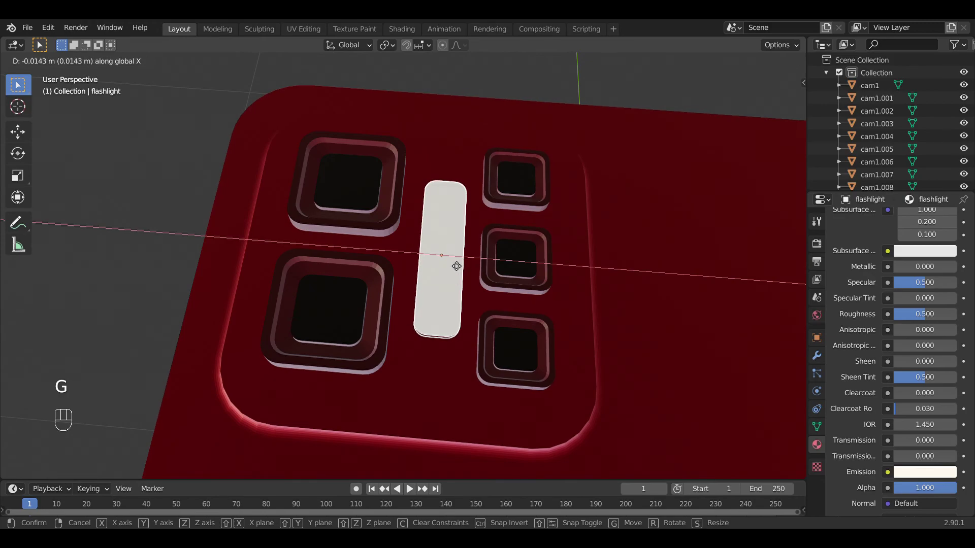
click(450, 261)
middle_drag(450, 261, 663, 160)
scroll(597, 258, down, 5)
shift+middle_drag(584, 260, 606, 294)
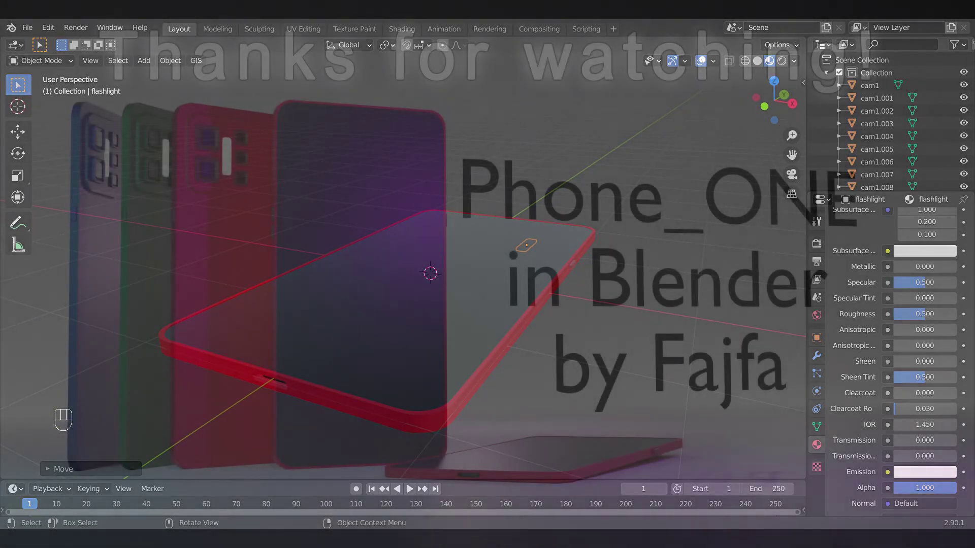